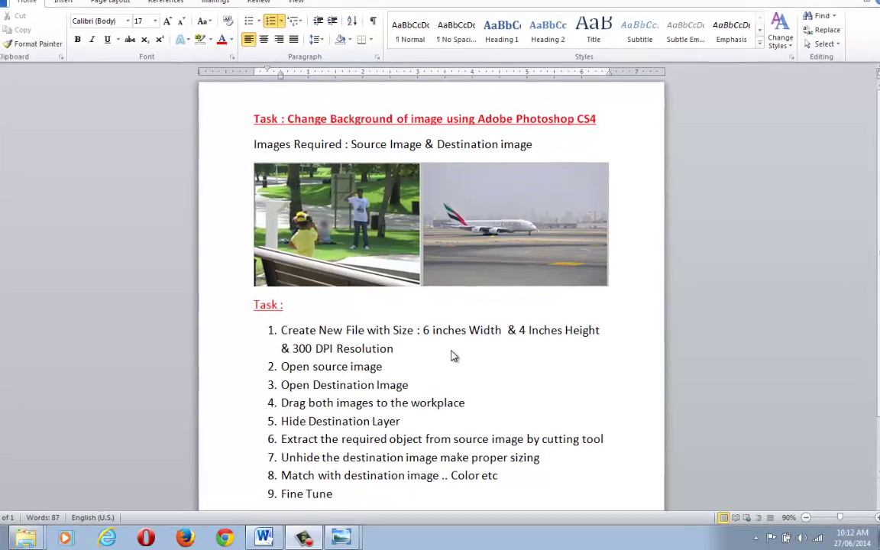
Examine the Object and background photos in Windows Photo Viewer and return to the Word task document
mouse_move(340, 538)
click(382, 508)
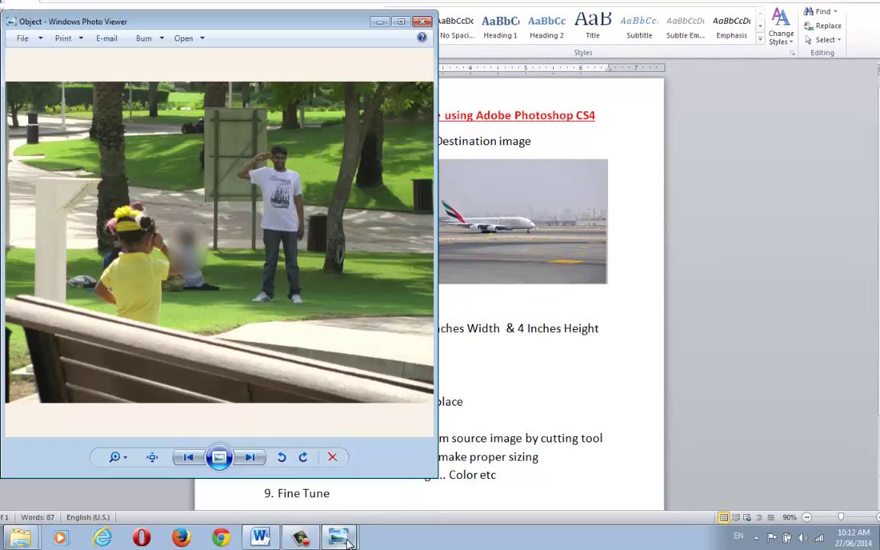
click(367, 486)
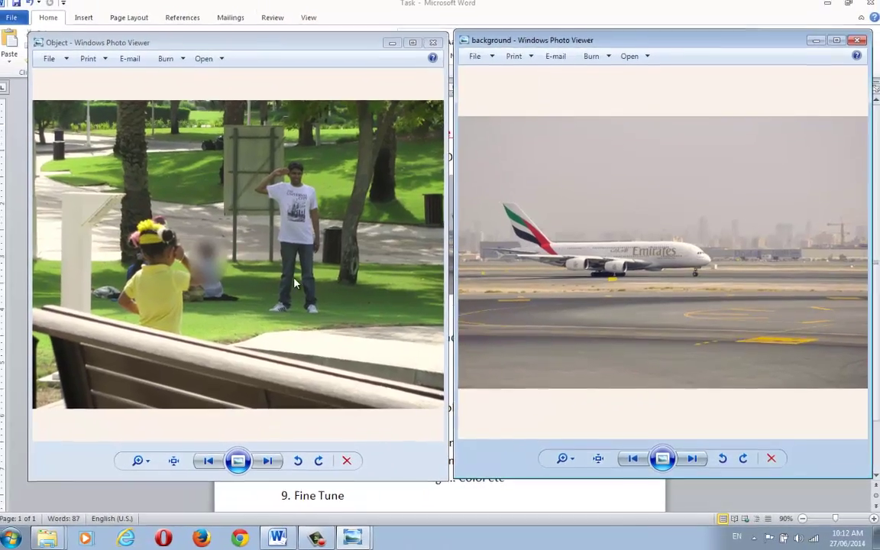
click(316, 233)
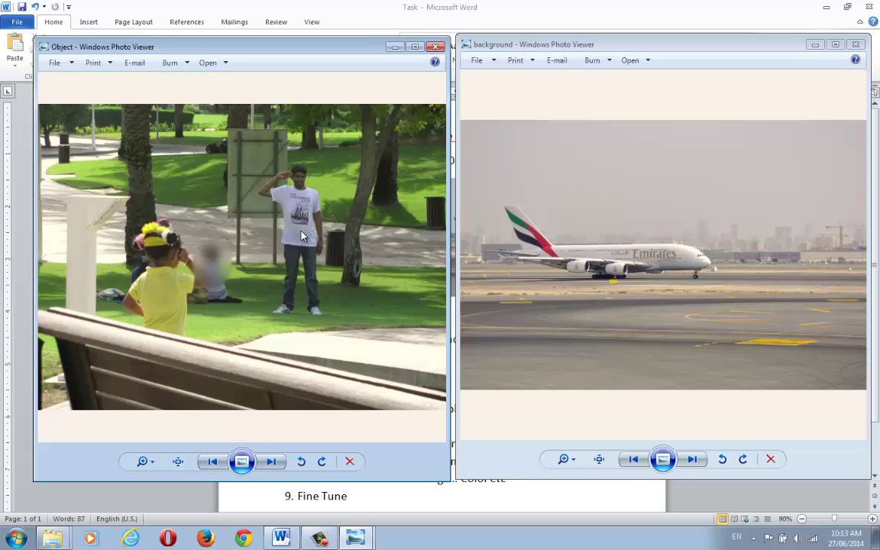
click(649, 366)
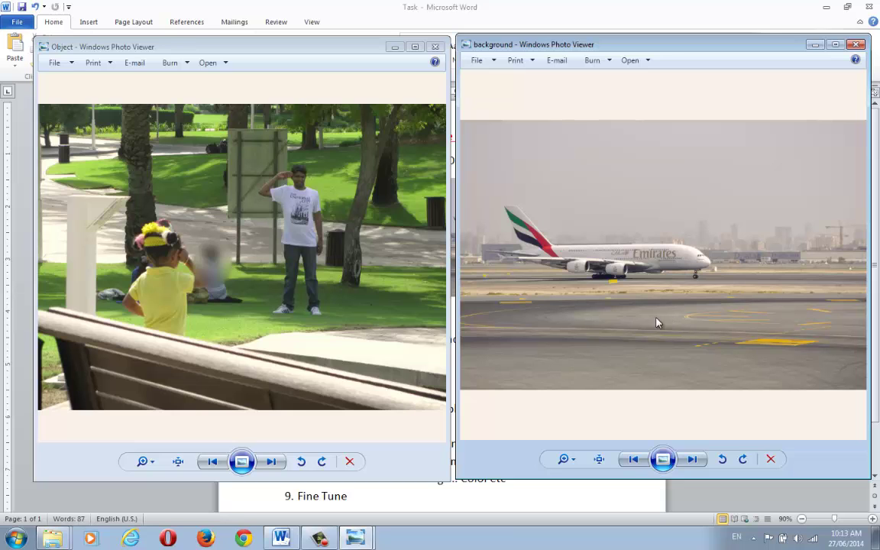
click(378, 495)
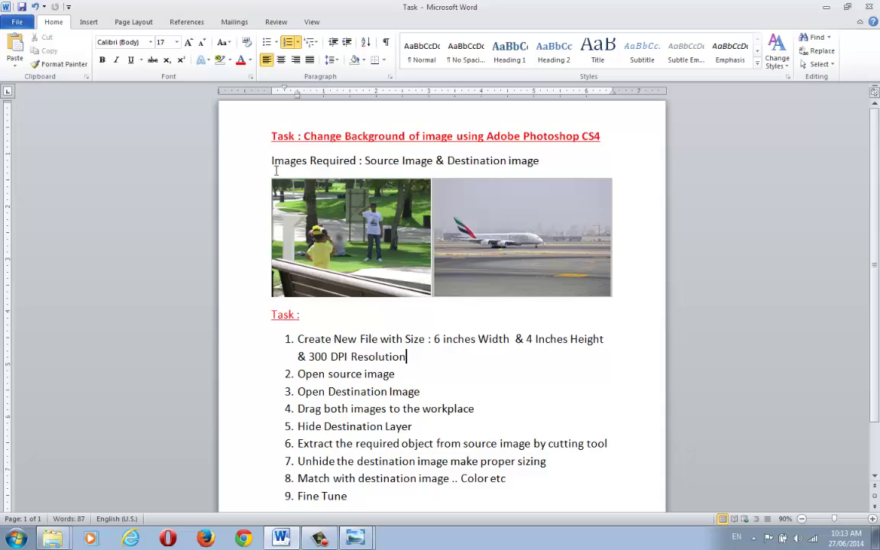
Examine the required source and destination images and the task list in the Word document
drag(266, 160, 523, 158)
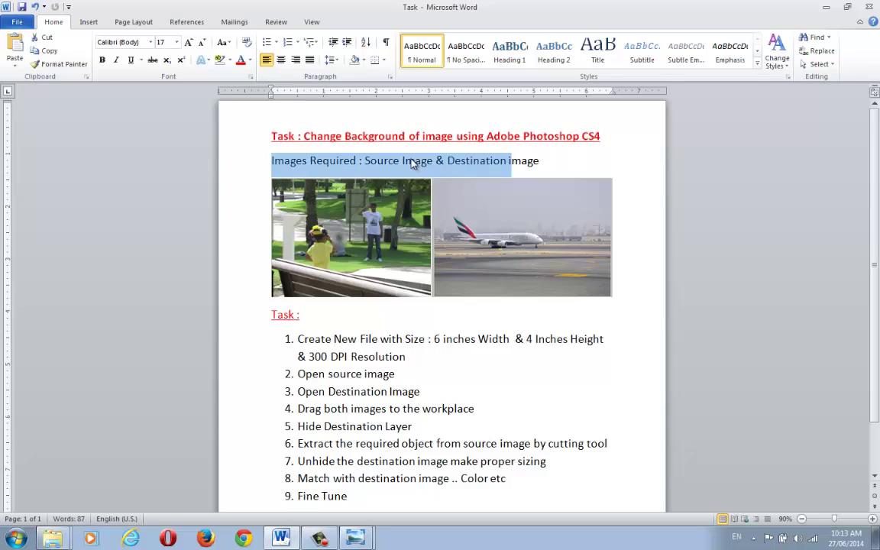
click(413, 161)
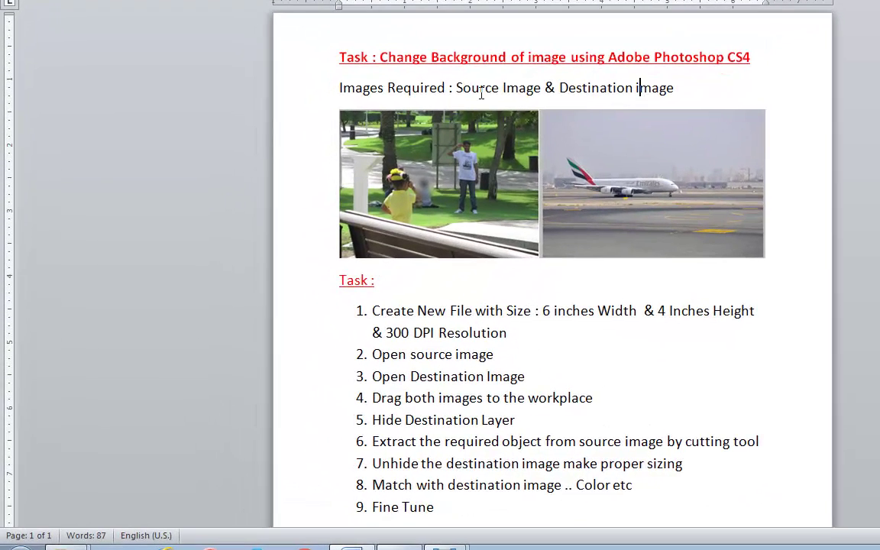
drag(468, 90, 530, 90)
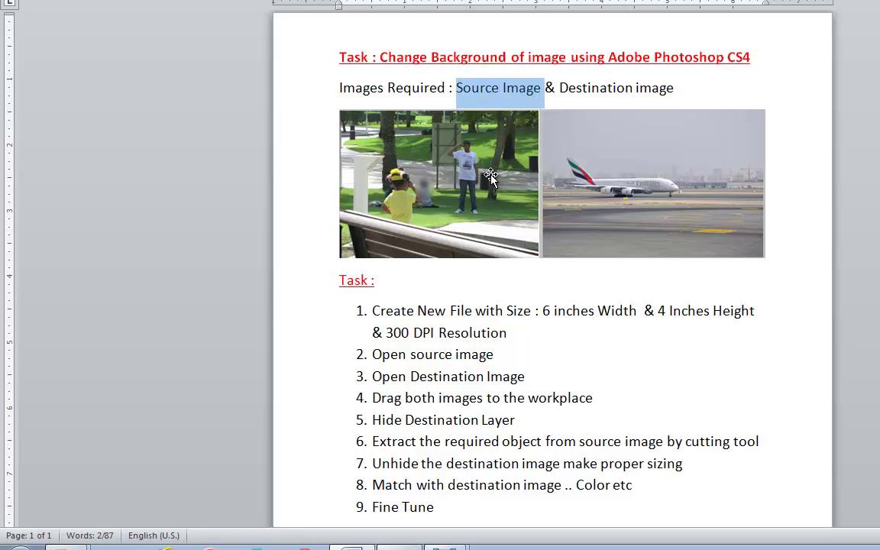
click(513, 282)
click(431, 195)
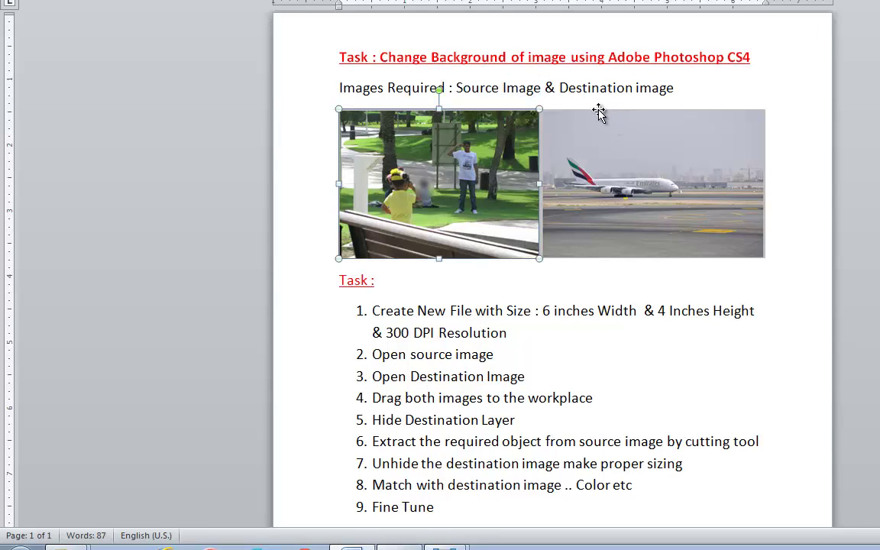
click(535, 84)
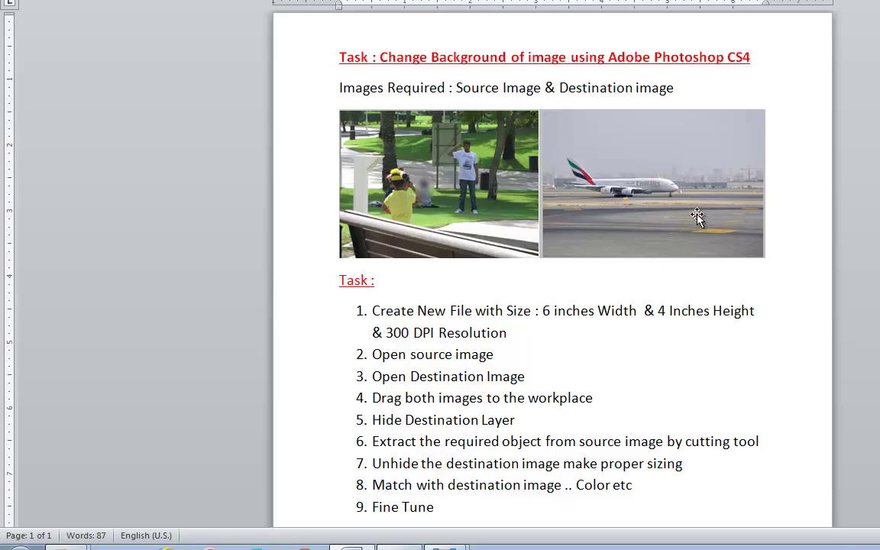
key(Down)
key(Down)
key(Down)
key(Down)
key(Down)
click(383, 302)
Launch Adobe Photoshop CS4 and bring its window to the front
click(19, 547)
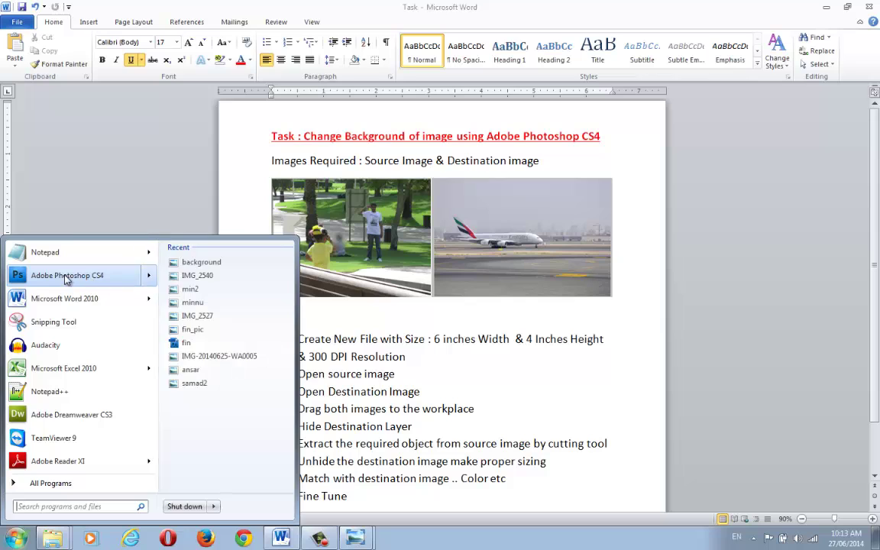
click(66, 277)
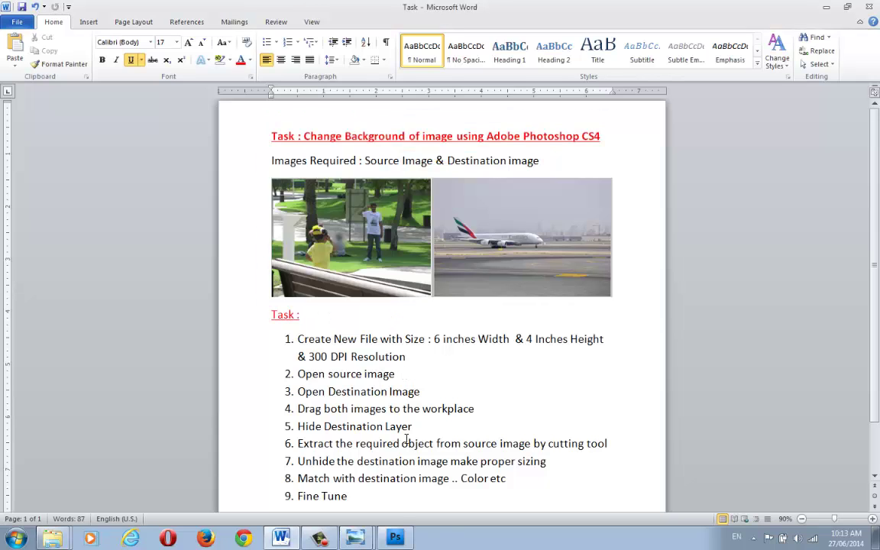
mouse_move(407, 528)
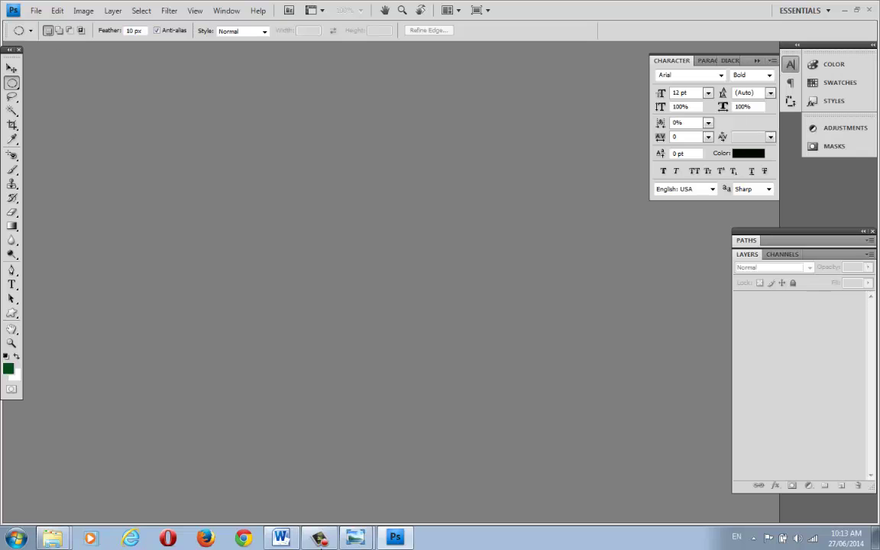
Read the new-file specification in the first task item in Word and return to Photoshop
click(281, 538)
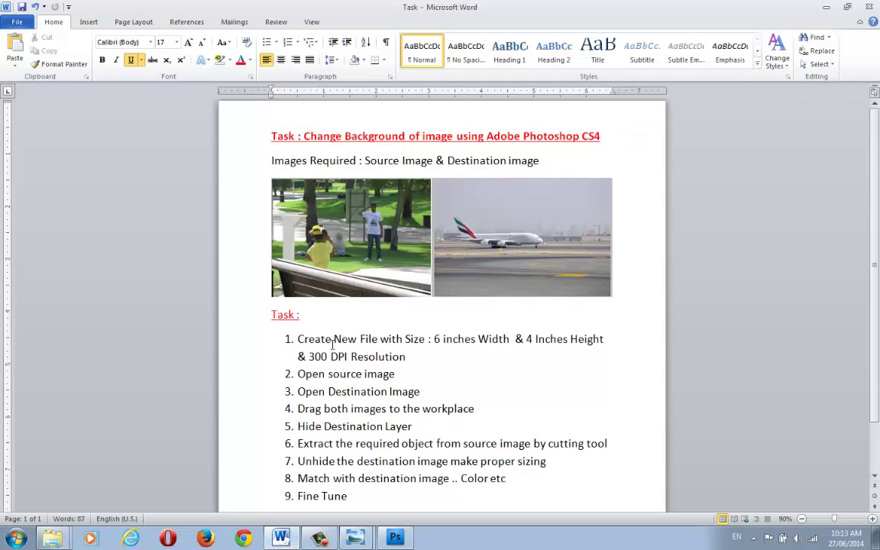
drag(306, 340, 451, 347)
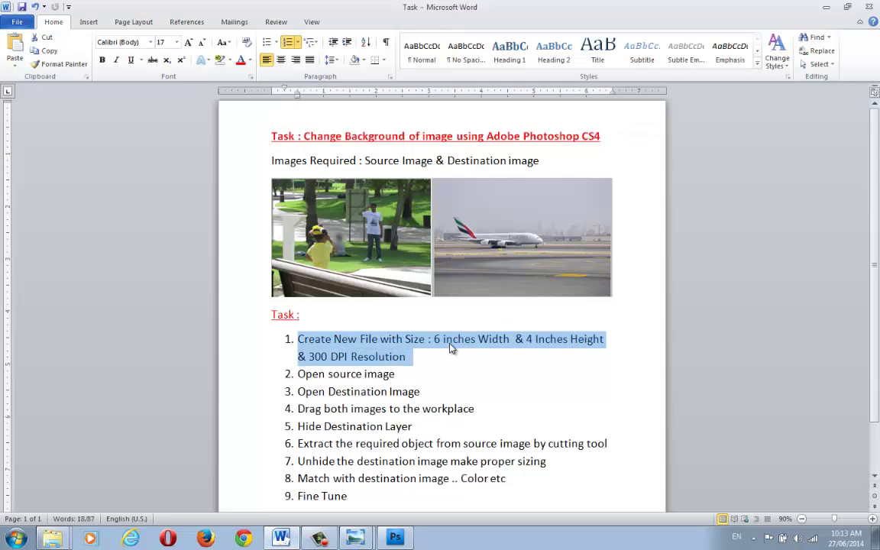
click(396, 538)
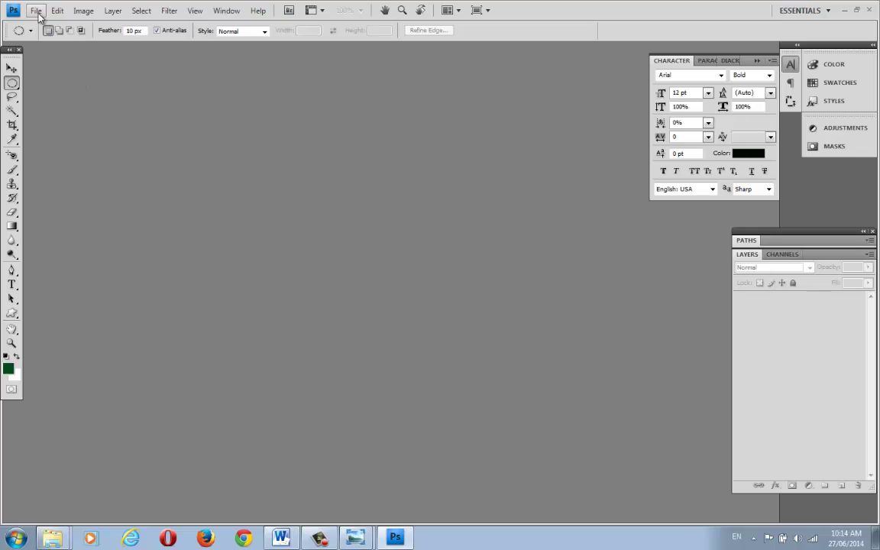
Start a new document, switch its dimensions to inches and set the width to 6 inches
click(36, 10)
click(30, 23)
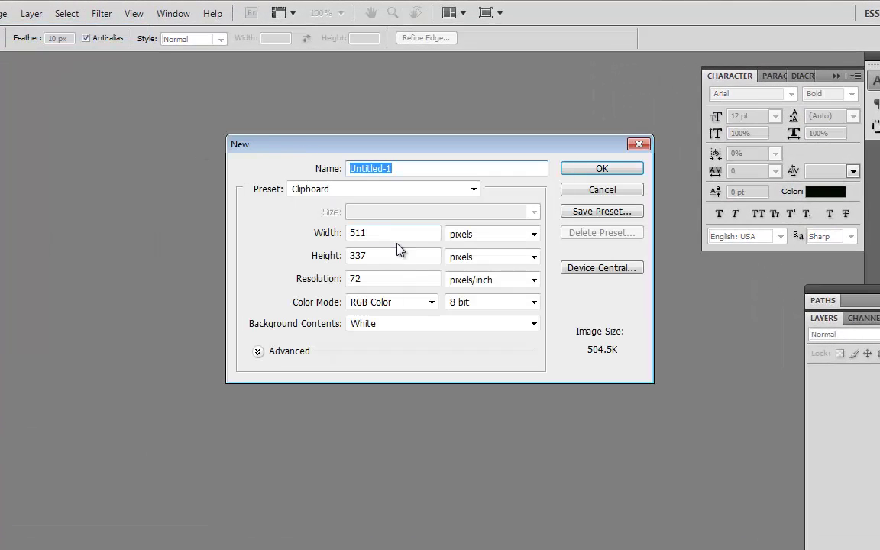
click(471, 235)
click(471, 258)
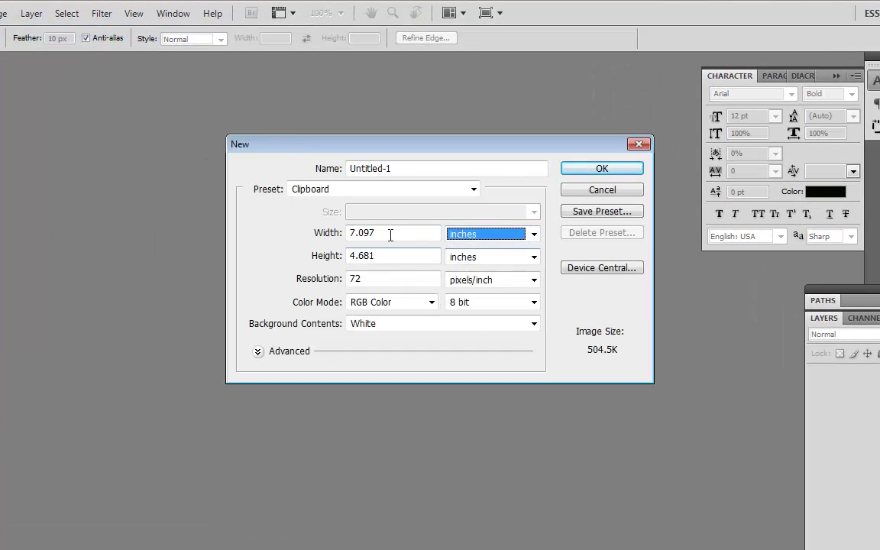
drag(390, 235, 299, 234)
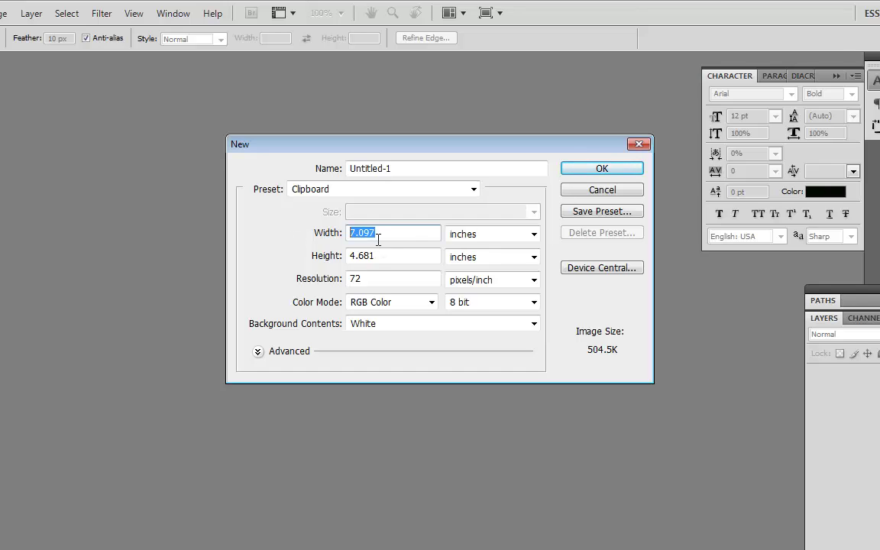
text(6)
Set the new document's height to 4 inches and its resolution to 300 pixels/inch
click(493, 260)
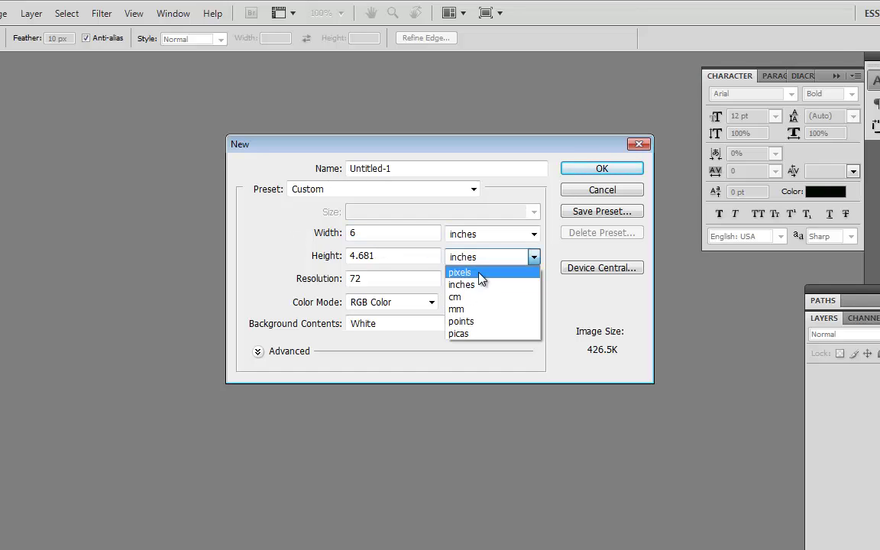
click(461, 284)
drag(401, 255, 310, 261)
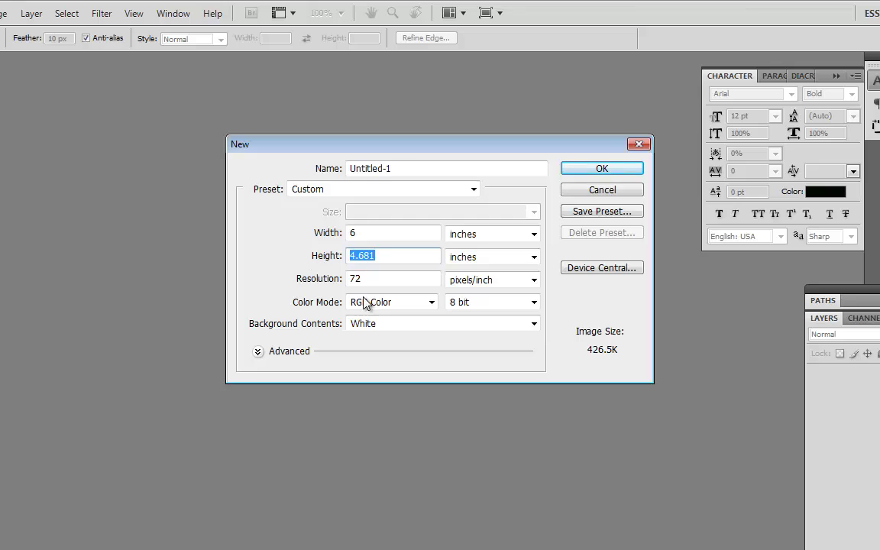
text(4)
drag(387, 277, 319, 278)
text(300)
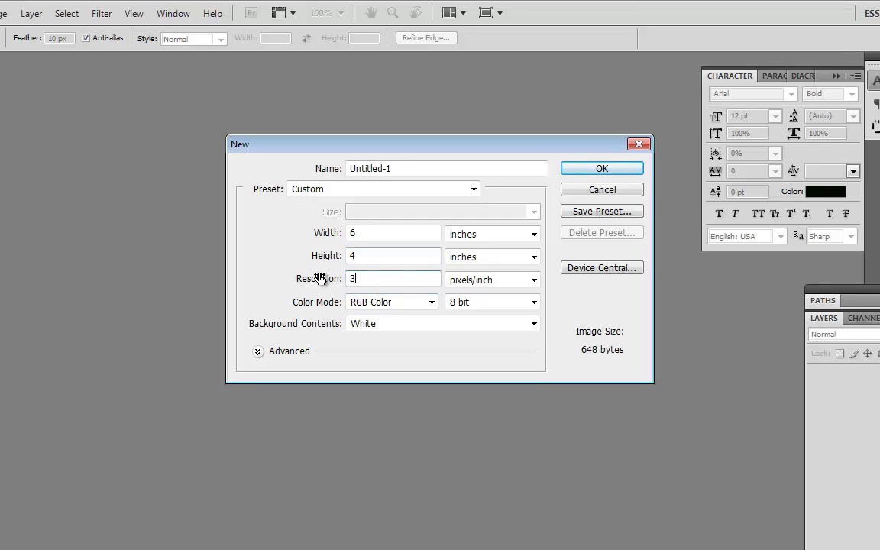
Set the background contents to Transparent and create the new document
click(442, 327)
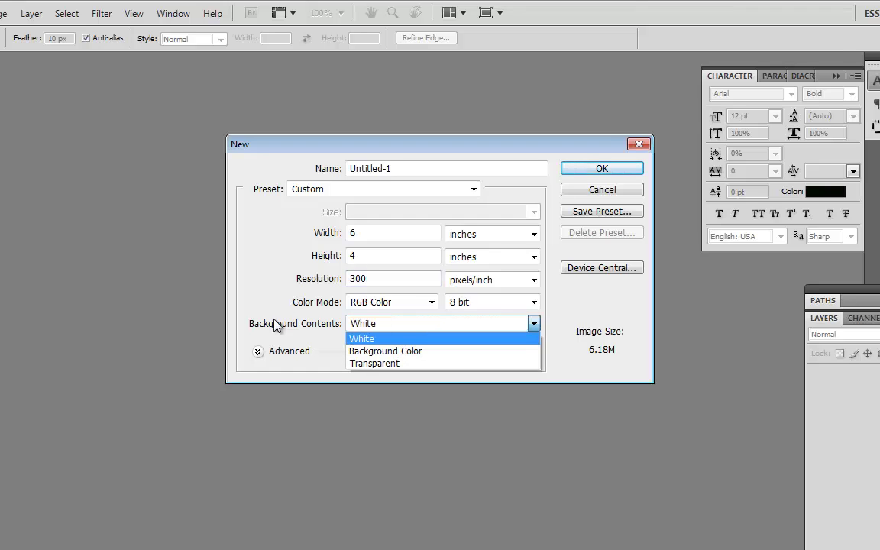
click(398, 363)
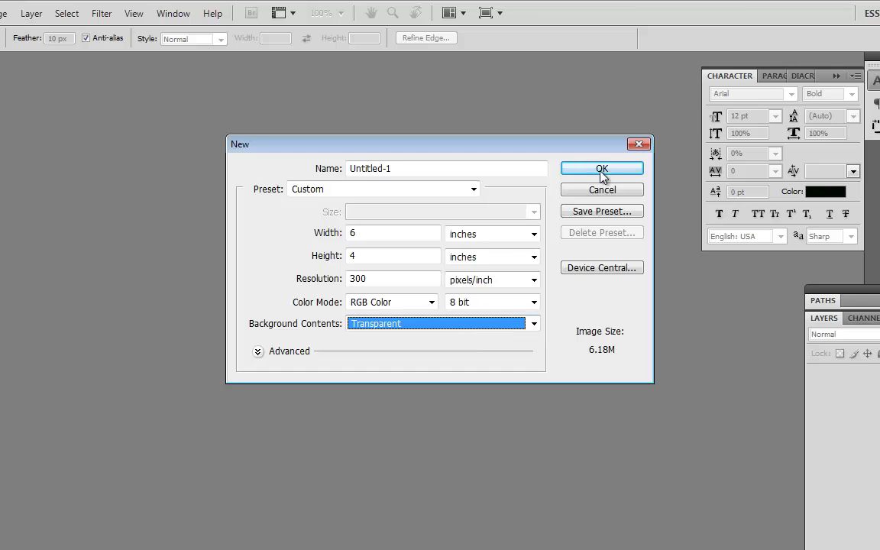
click(608, 168)
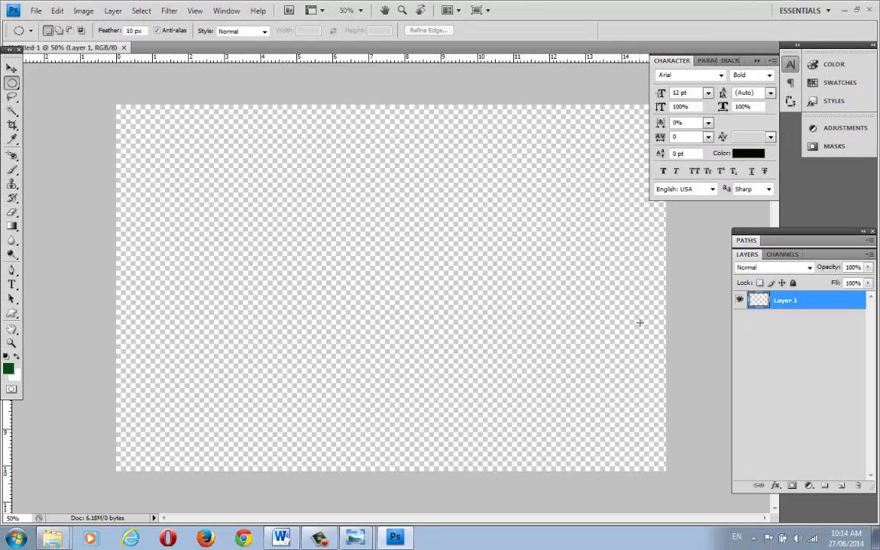
Switch to Word and append "- Transparent" to the end of the first task item
click(281, 538)
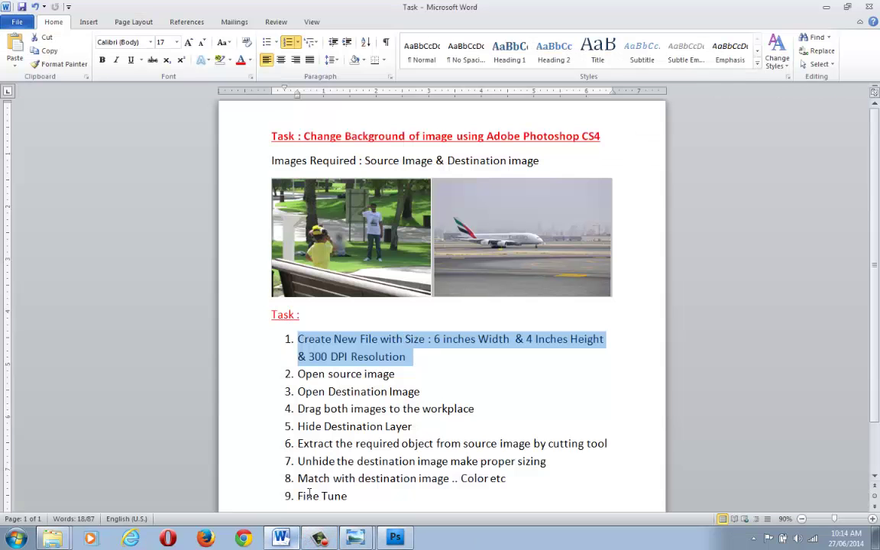
click(478, 383)
drag(298, 340, 429, 339)
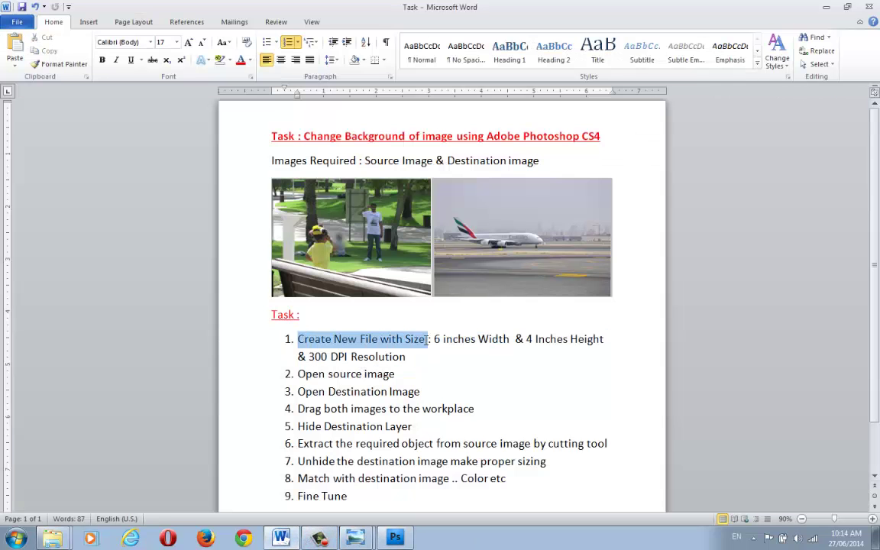
click(497, 354)
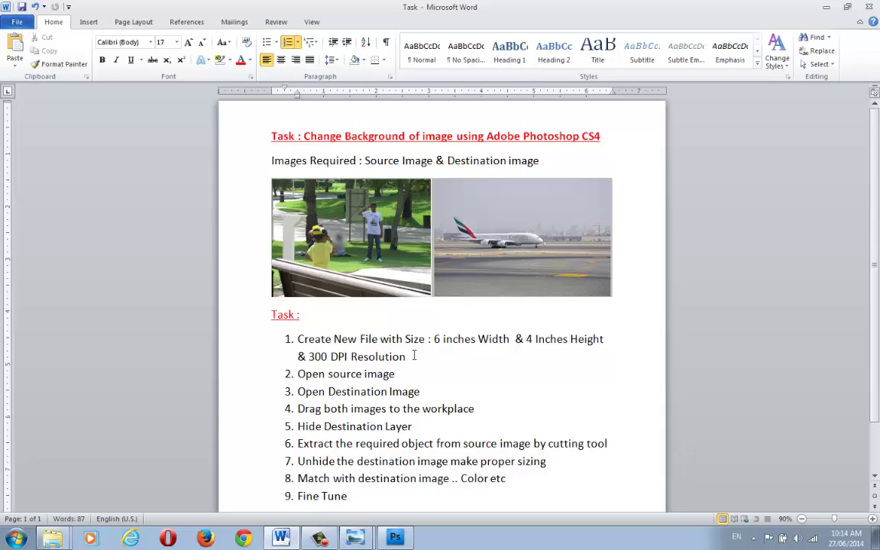
text(- Transparent)
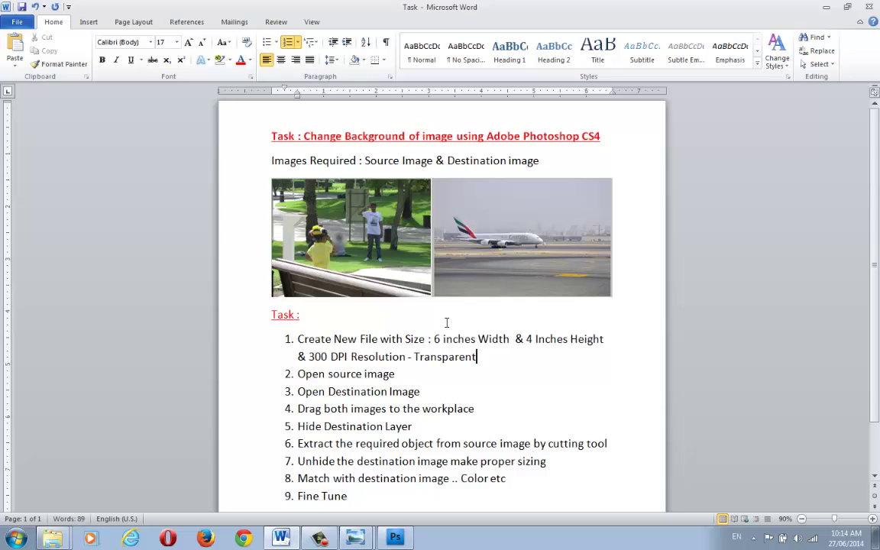
Switch to Photoshop and open the source image named Object from the class folder
drag(299, 373, 420, 396)
click(399, 538)
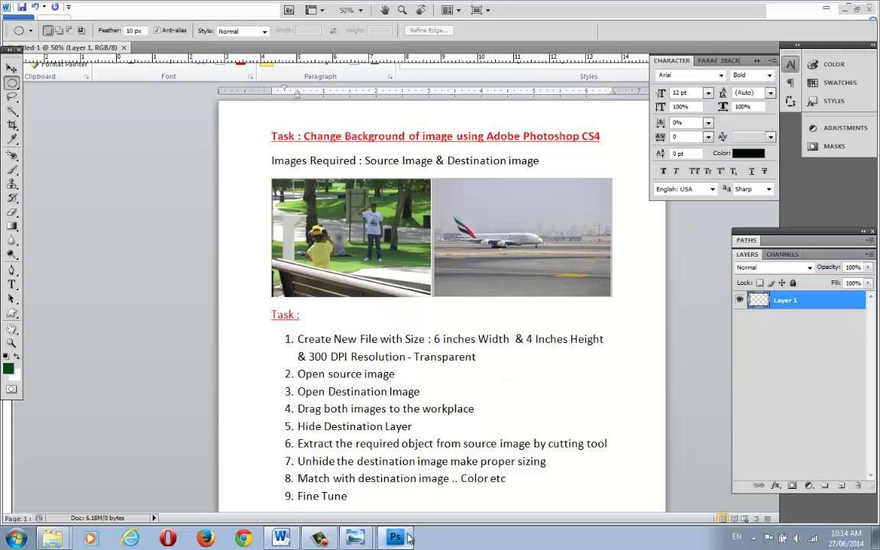
click(36, 9)
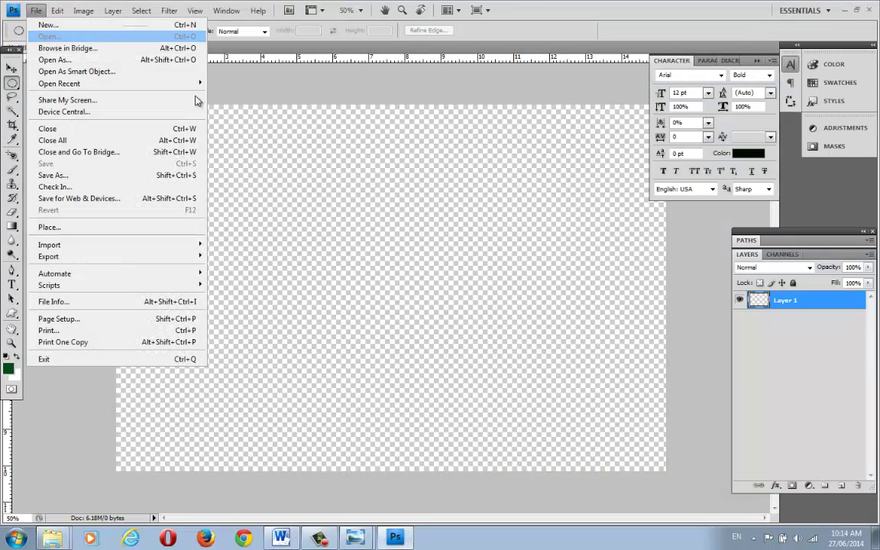
click(39, 38)
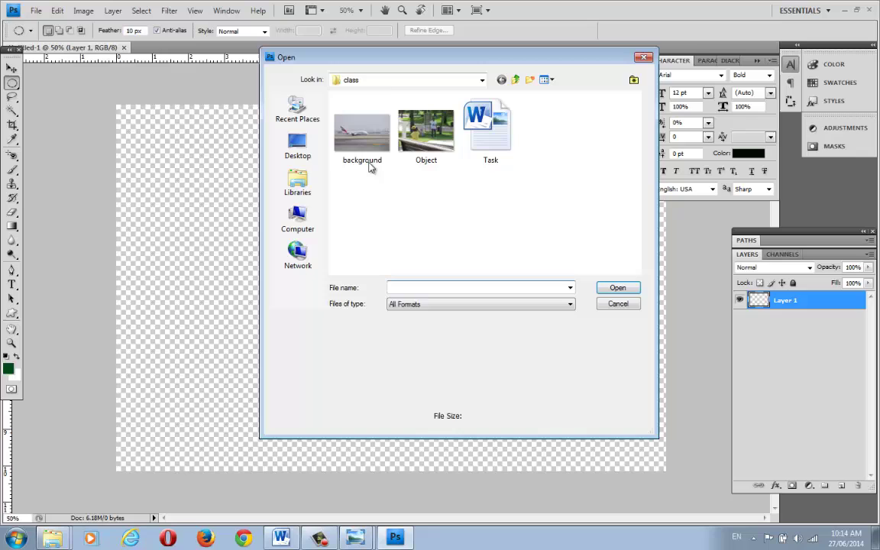
click(426, 136)
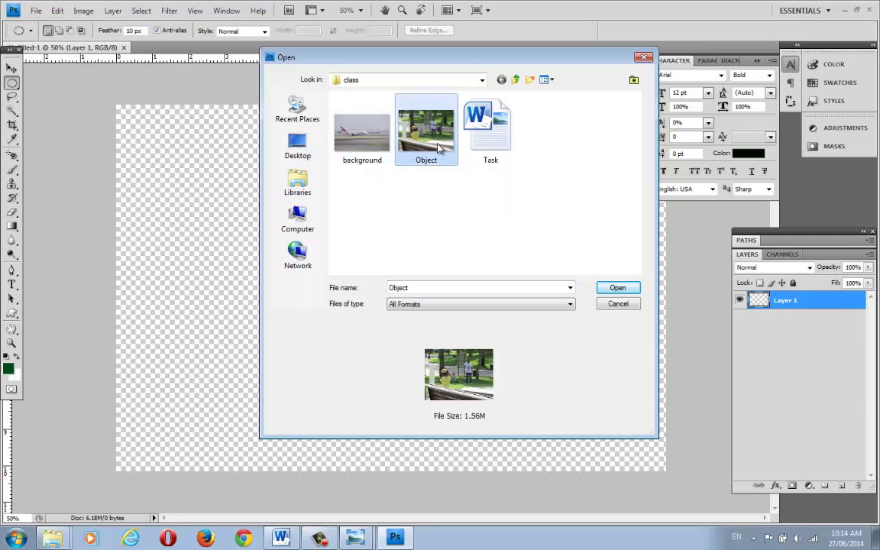
click(614, 288)
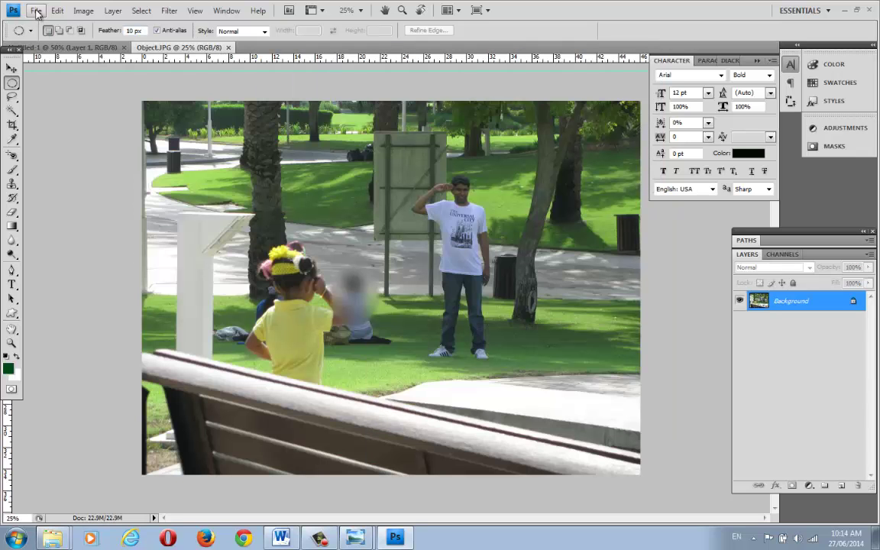
Check the third task item in Word, return to Photoshop and open the destination image background.jpg
click(36, 10)
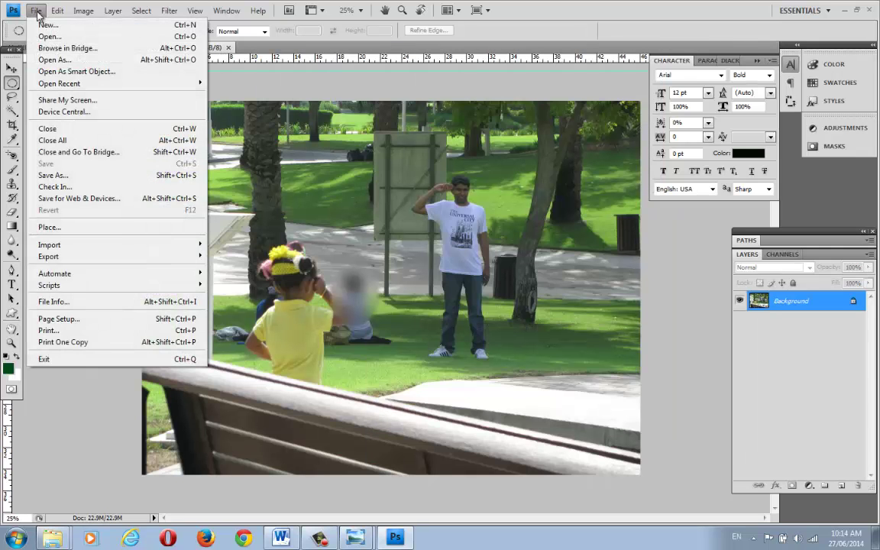
click(283, 536)
click(334, 392)
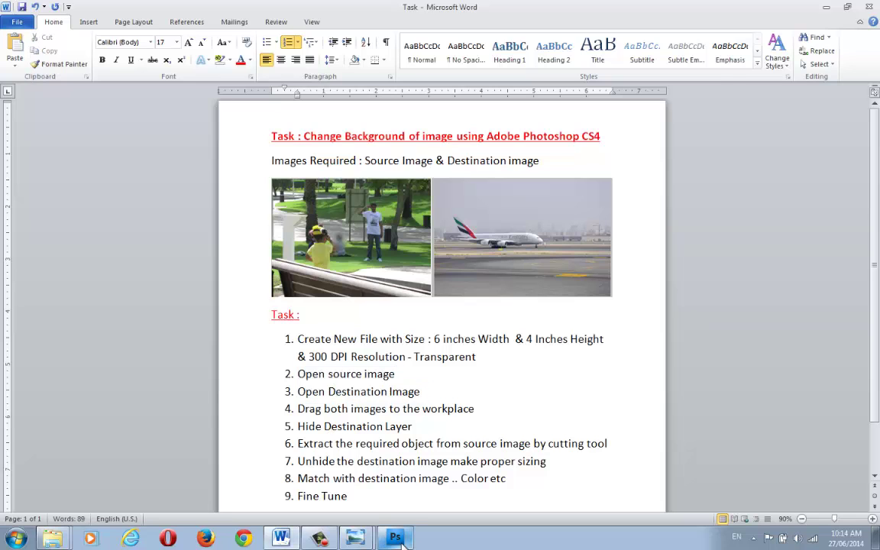
click(395, 538)
click(35, 10)
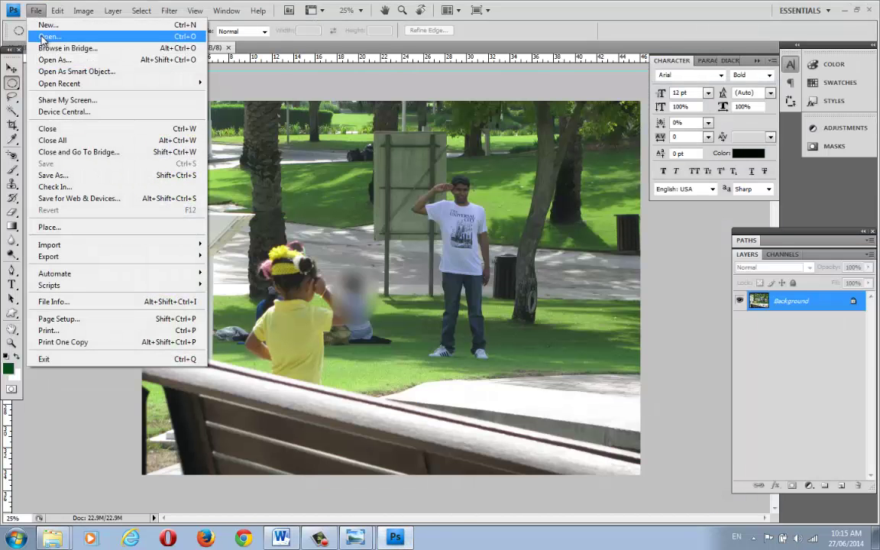
click(53, 34)
double_click(347, 127)
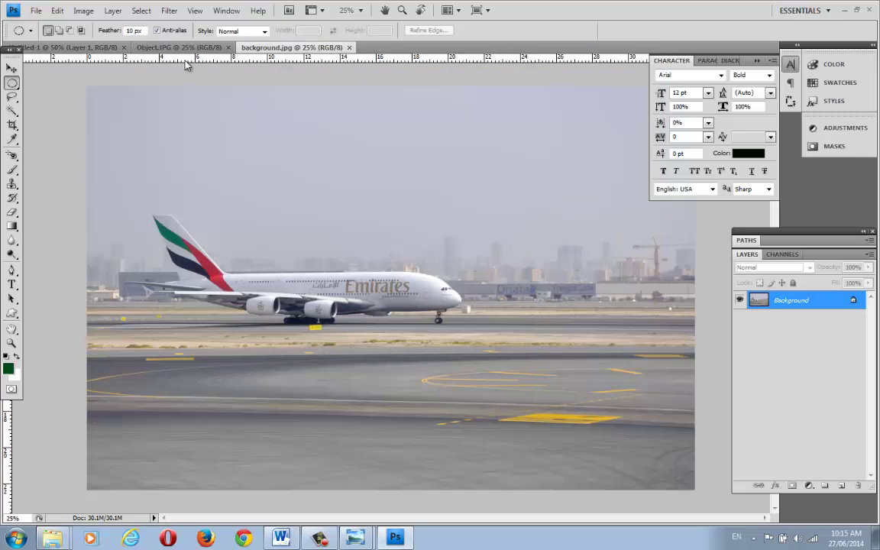
Review the three open documents and read the fourth task item in Word about bringing both images into the workplace
click(71, 47)
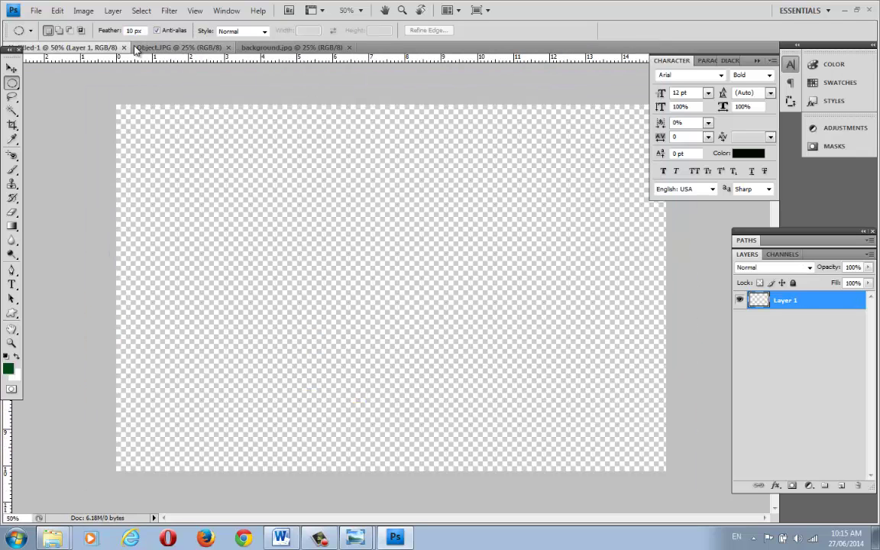
click(153, 47)
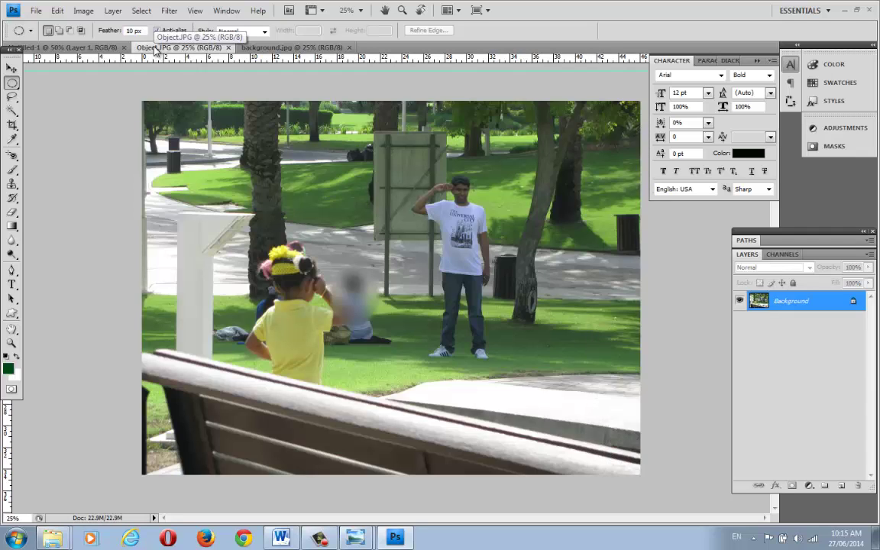
click(266, 48)
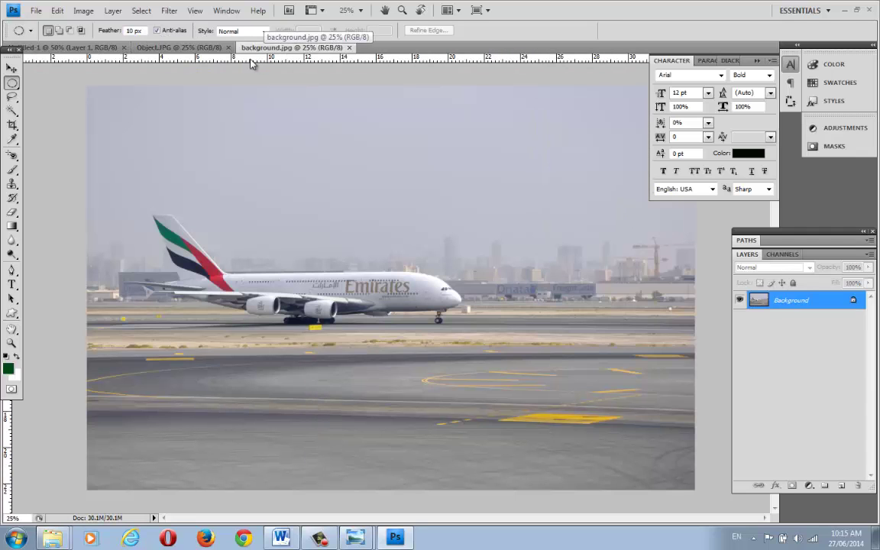
click(283, 538)
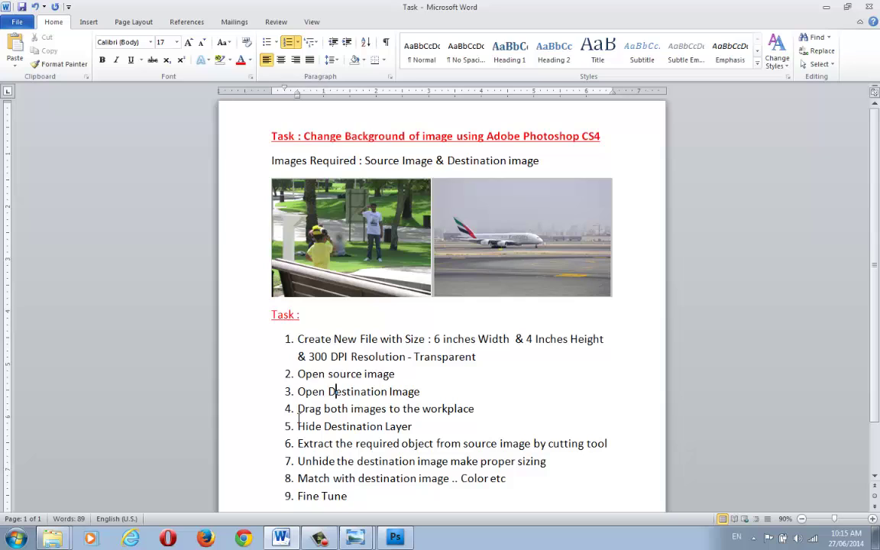
drag(298, 411, 497, 414)
click(496, 413)
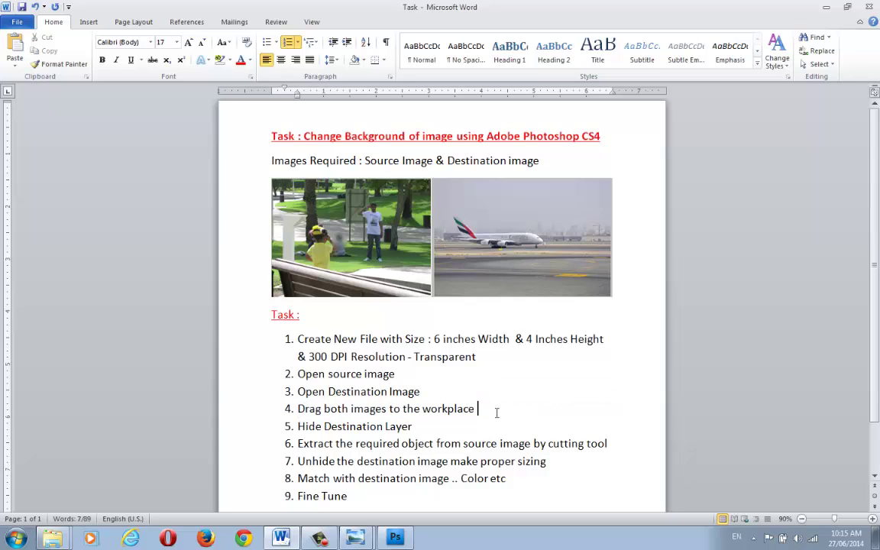
click(391, 374)
Switch to Photoshop, show the blank Untitled-1 document and float the Object.JPG window over it
mouse_move(395, 538)
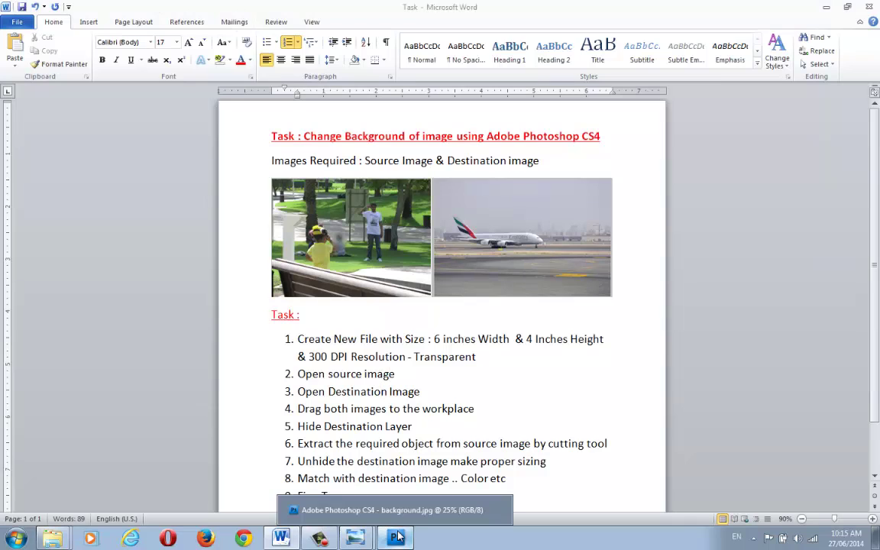
click(368, 483)
click(76, 48)
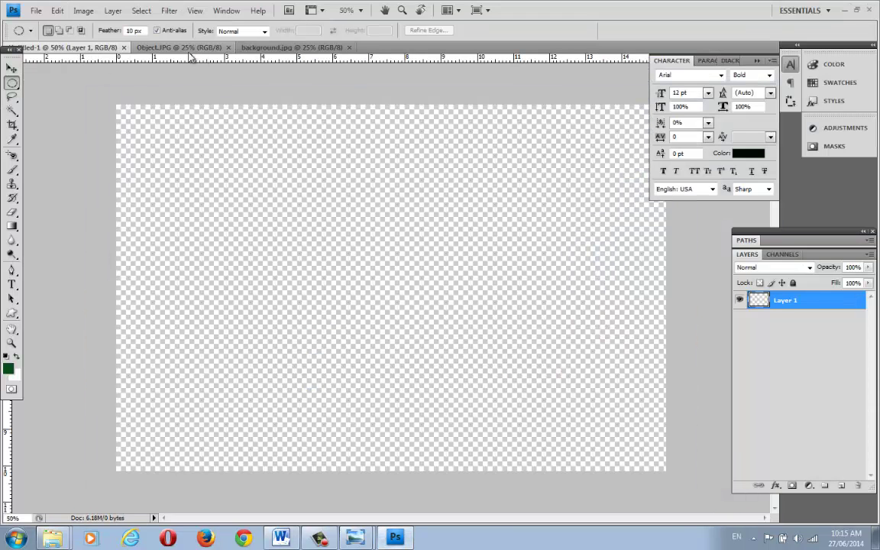
drag(142, 48, 217, 108)
Copy the Object picture into the Untitled-1 document with the Move tool and close Object.JPG
click(11, 69)
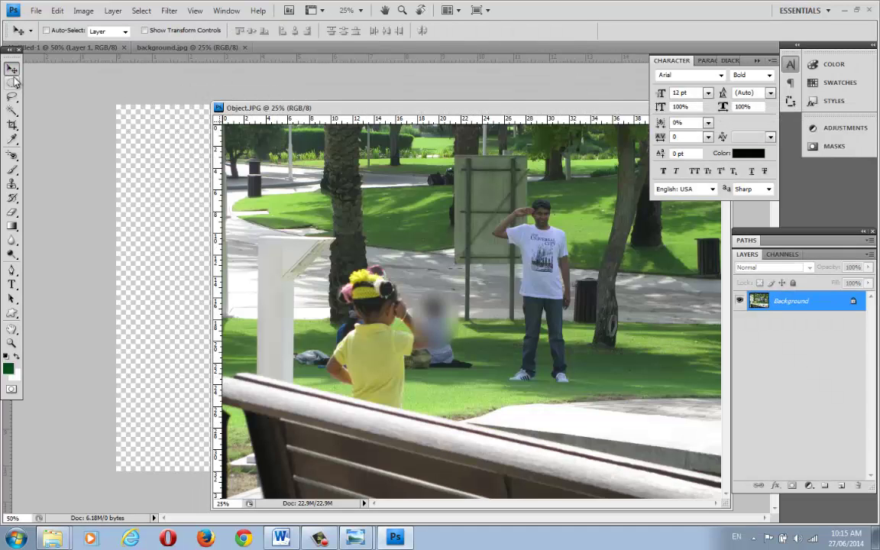
drag(336, 173, 153, 177)
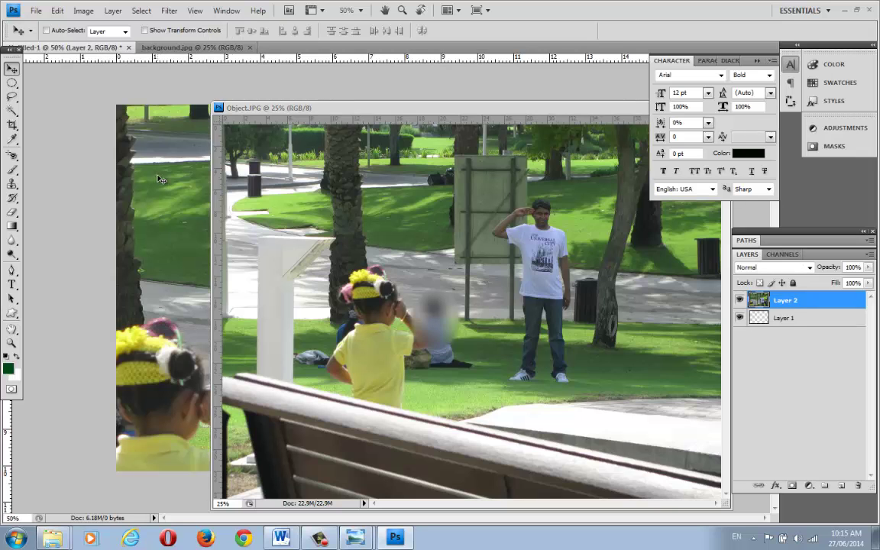
drag(370, 108, 169, 133)
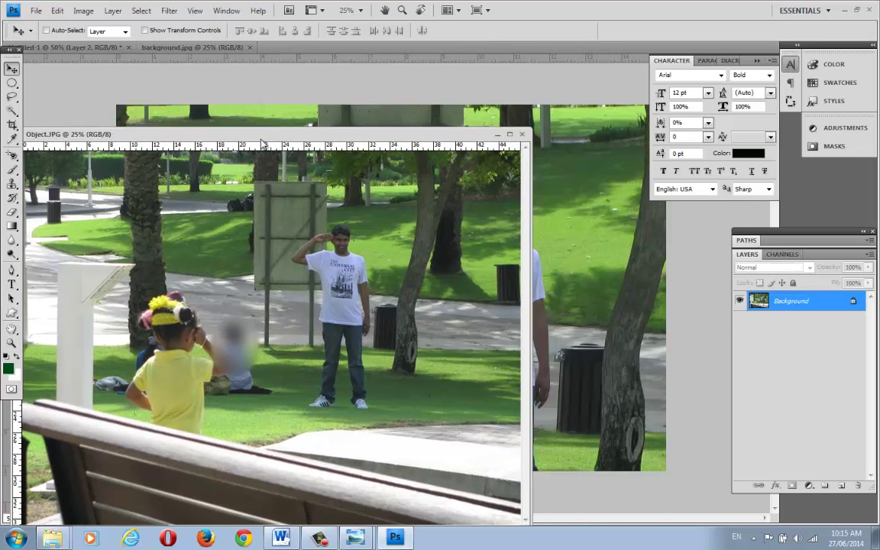
click(522, 135)
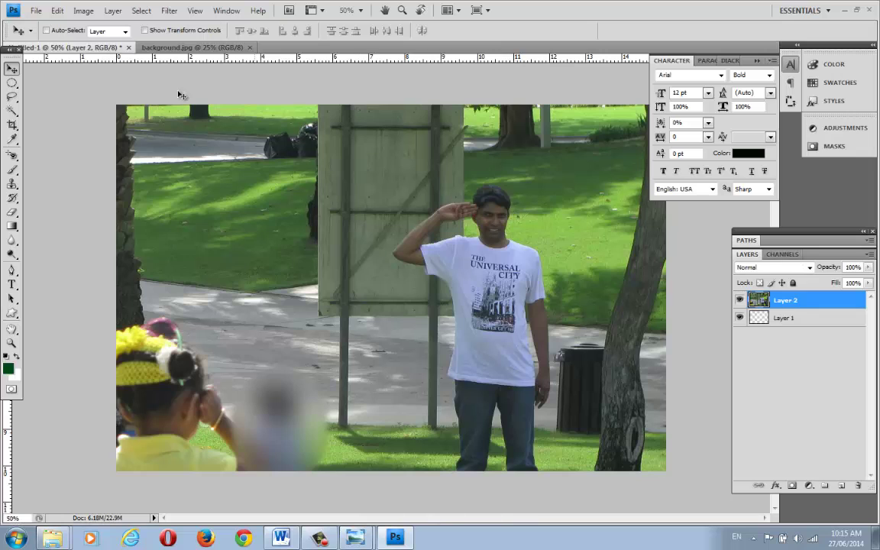
Float background.jpg, copy its picture into the Untitled-1 document as a new layer and close background.jpg
click(175, 48)
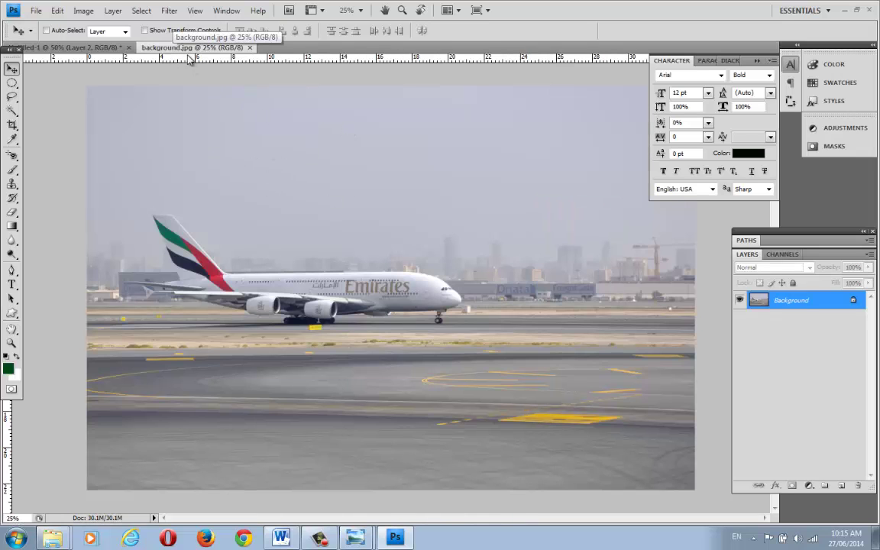
drag(174, 47, 271, 114)
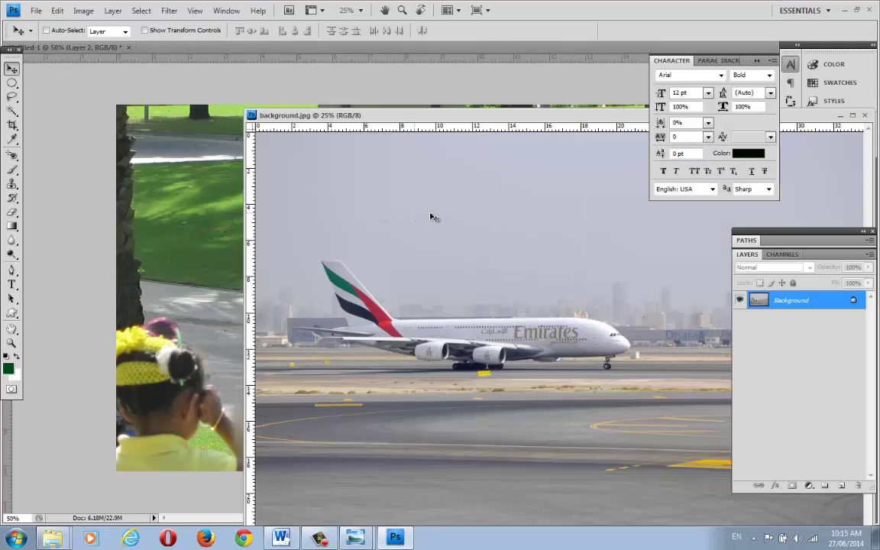
drag(310, 288, 198, 242)
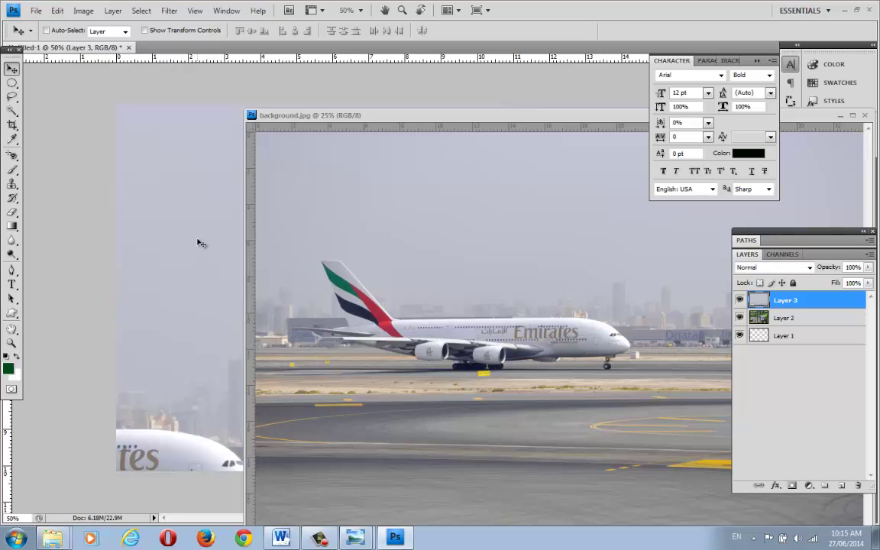
drag(510, 116, 199, 143)
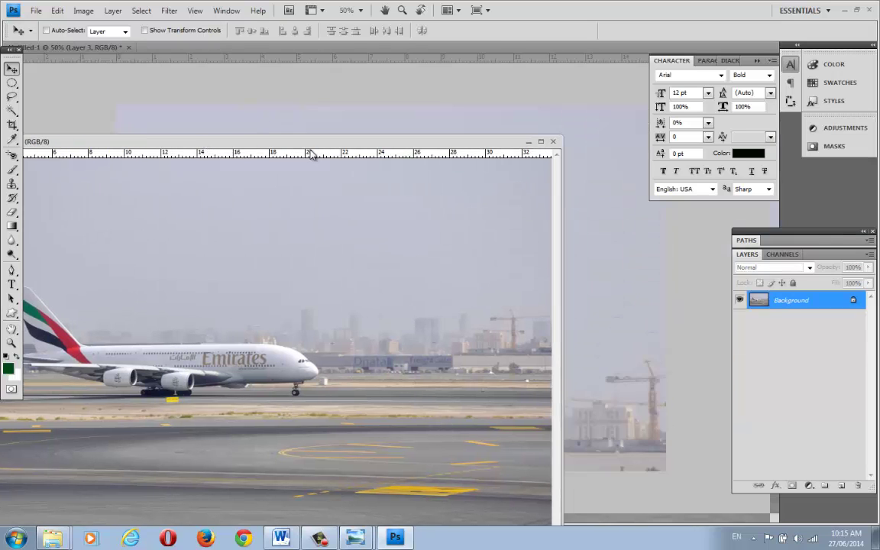
click(553, 142)
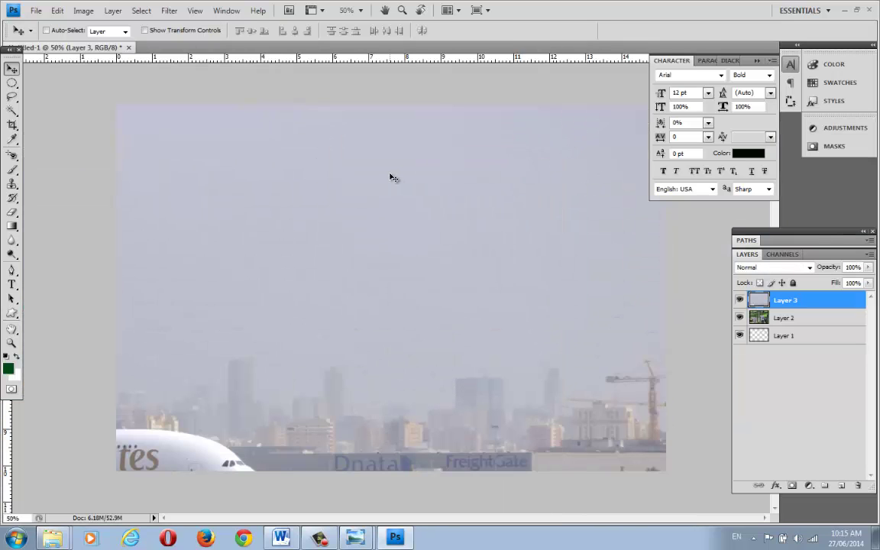
Find the command that shows the Layers panel, and move the panel closer to the canvas
click(223, 11)
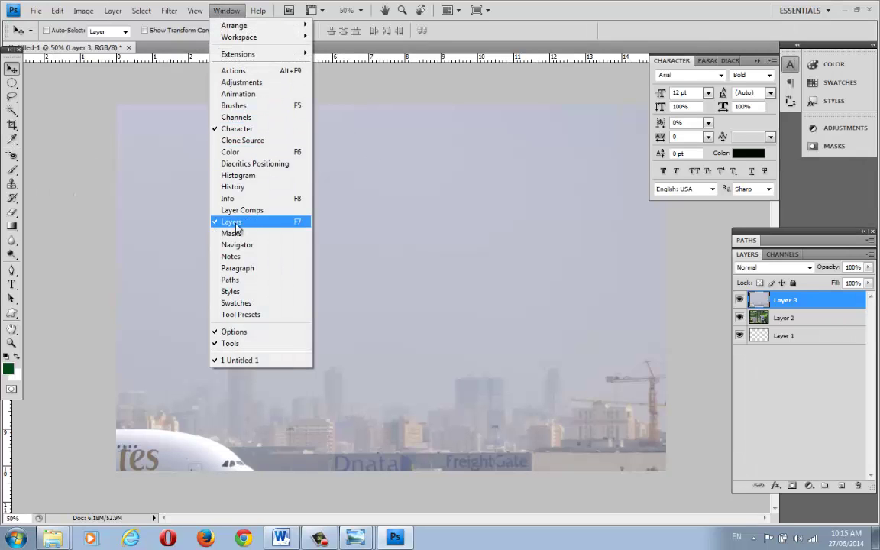
click(597, 229)
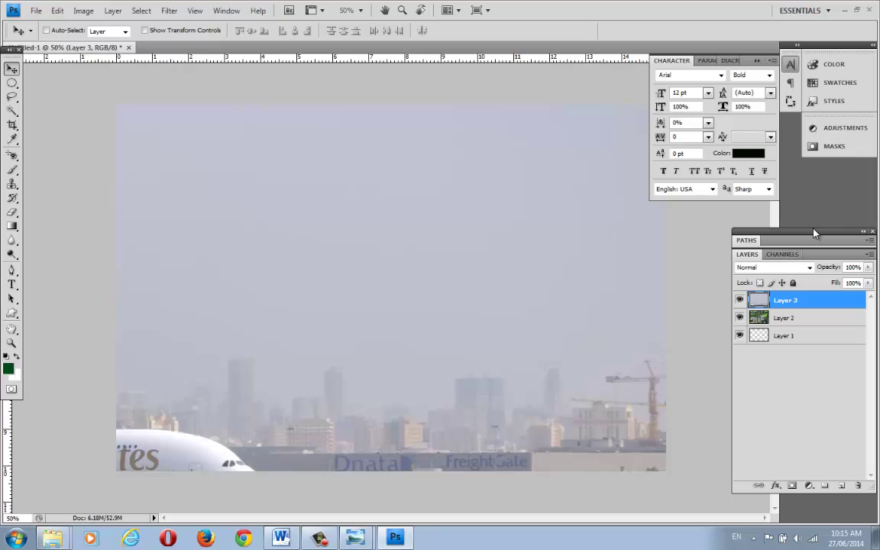
drag(814, 229, 767, 221)
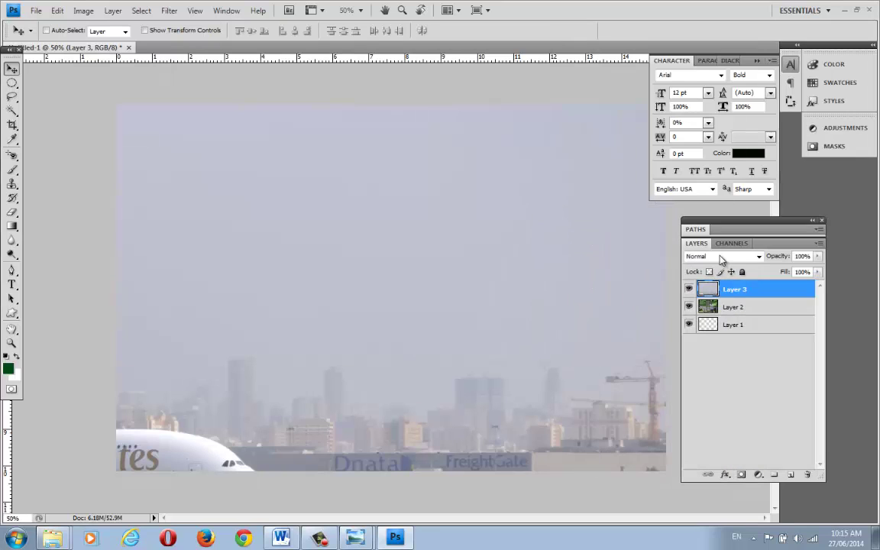
Rename the park photo layer to Object and the airport photo layer to Destination
double_click(735, 307)
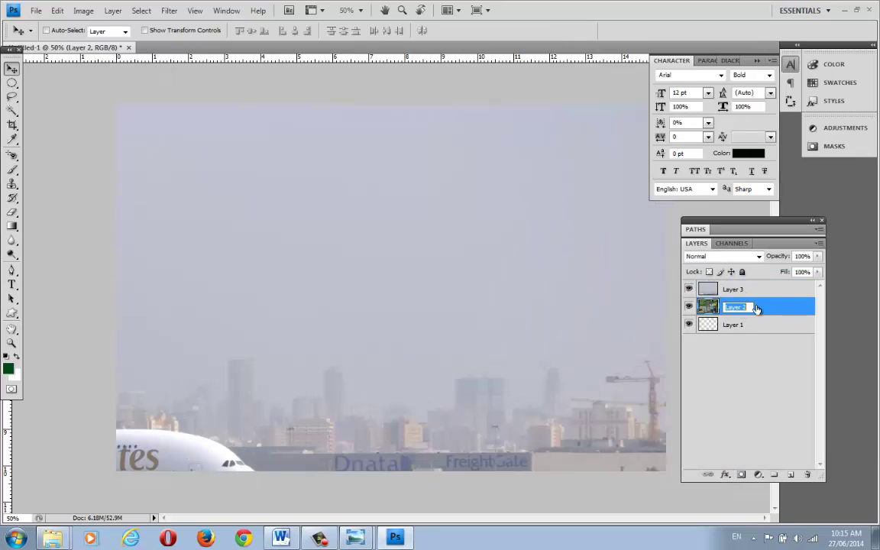
text(Object)
double_click(755, 291)
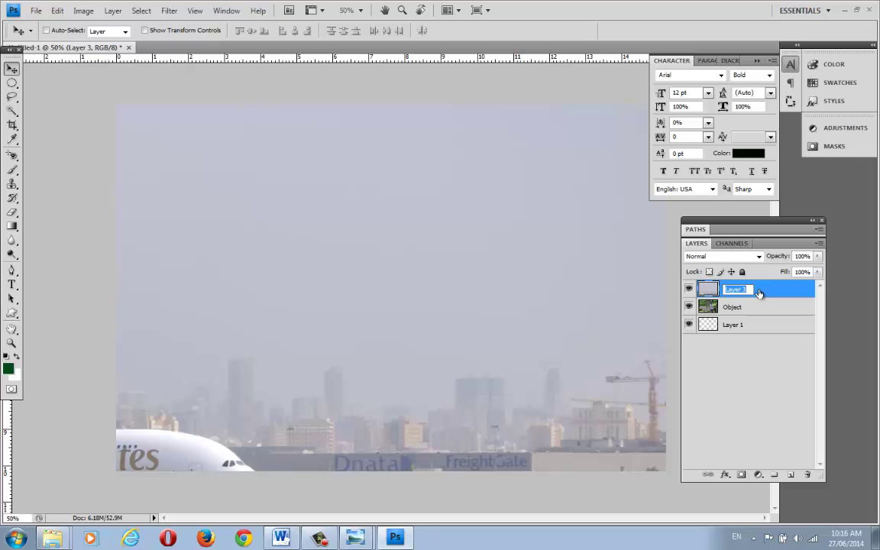
text(Destination)
click(764, 308)
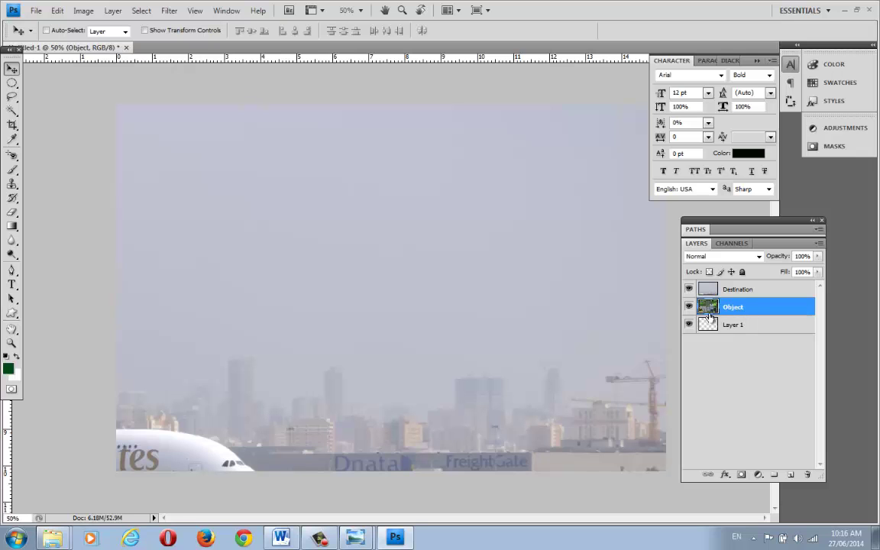
Hide Layer 1, and switch the Object and Destination layers off and on to compare them, leaving both visible
click(690, 307)
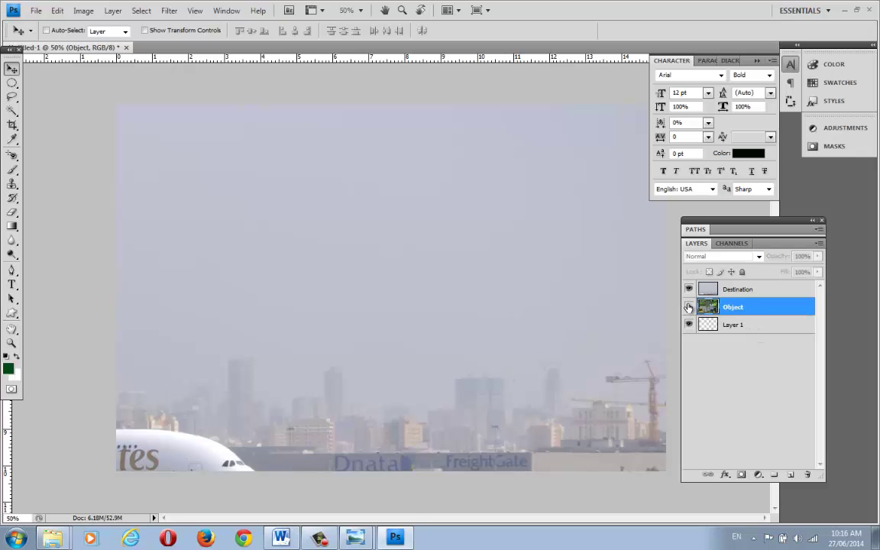
click(690, 290)
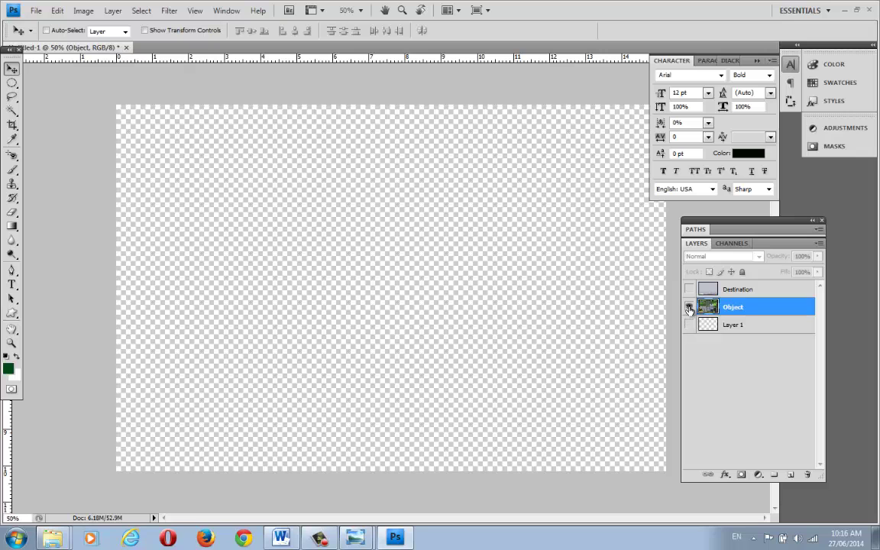
alt+click(689, 306)
alt+click(690, 289)
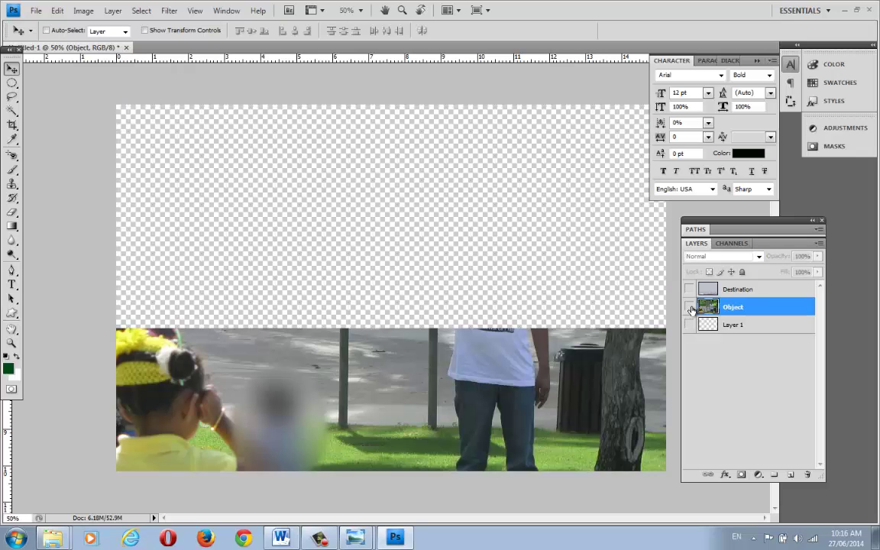
click(690, 289)
click(689, 306)
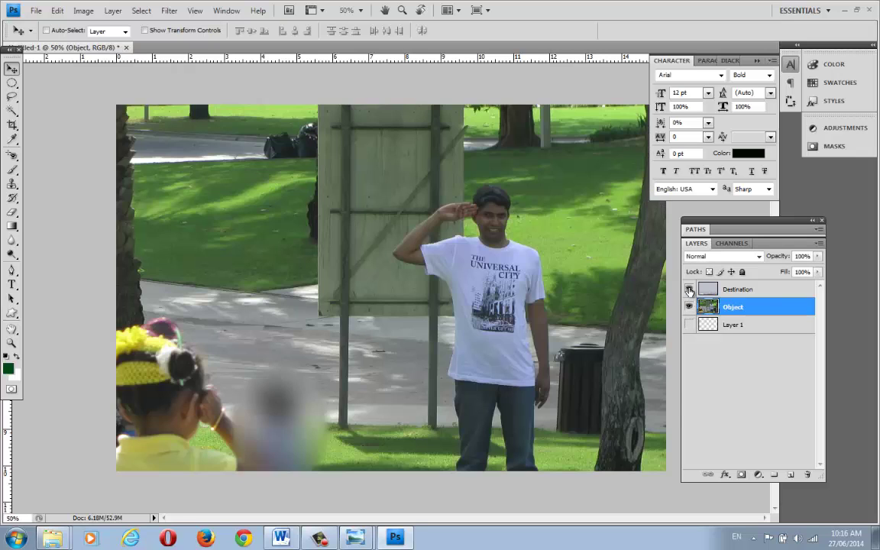
click(690, 289)
click(690, 289)
click(690, 290)
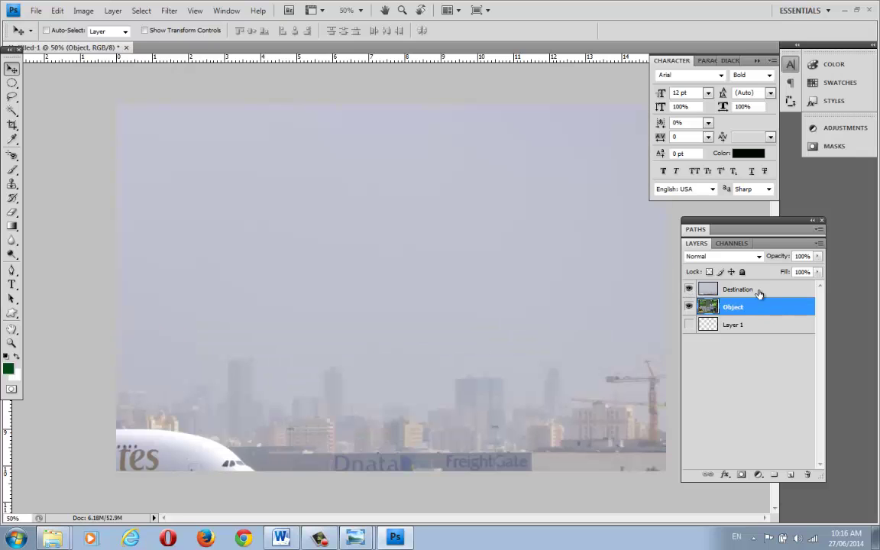
Move the Destination layer below the Object layer and toggle both layers' visibility to check the stacking order
click(755, 289)
mouse_move(755, 290)
mouse_down()
mouse_move(702, 297)
mouse_move(755, 308)
mouse_up()
click(691, 289)
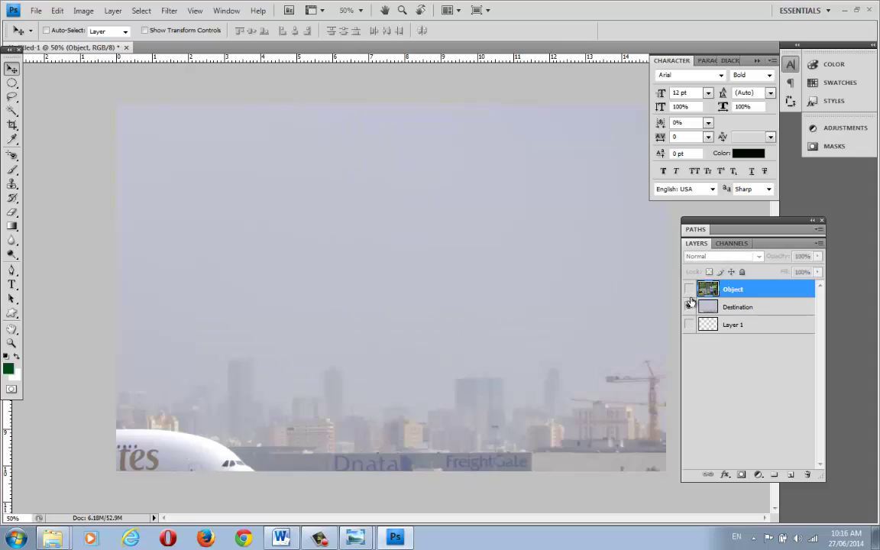
click(690, 290)
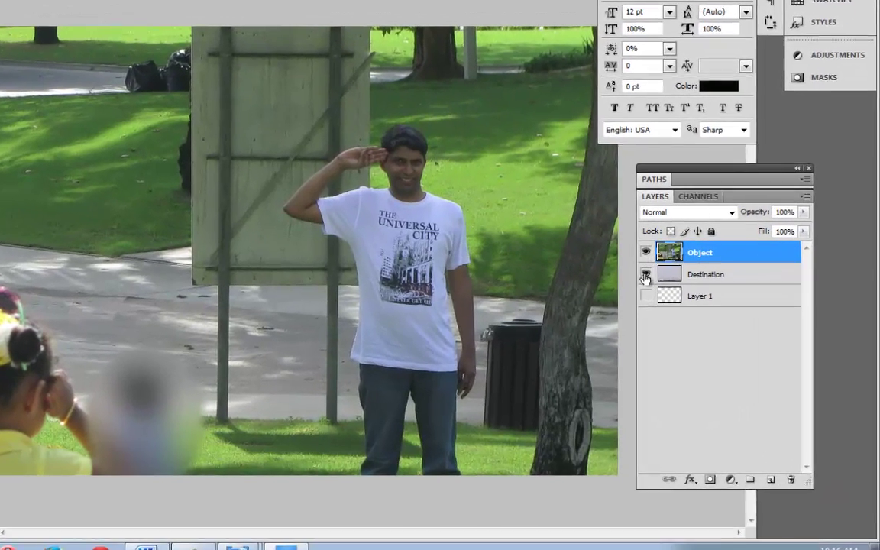
click(689, 307)
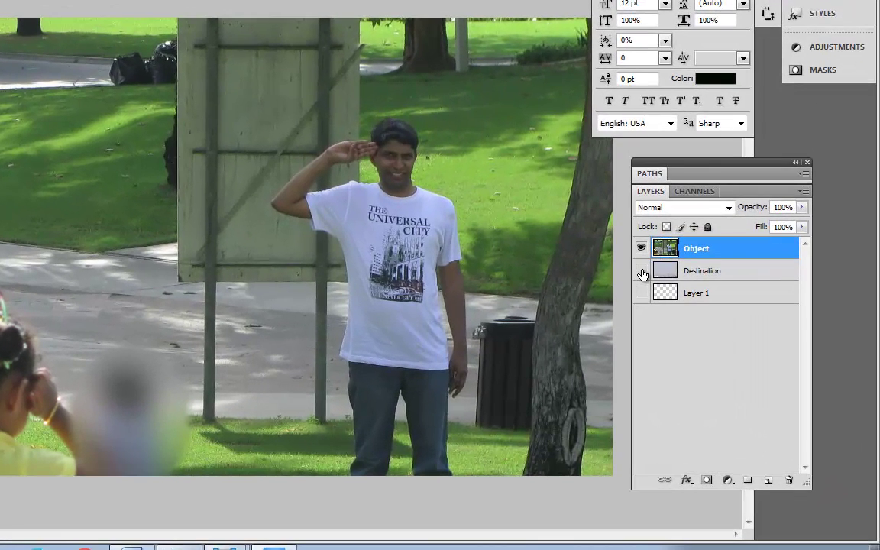
click(642, 271)
click(641, 249)
click(640, 248)
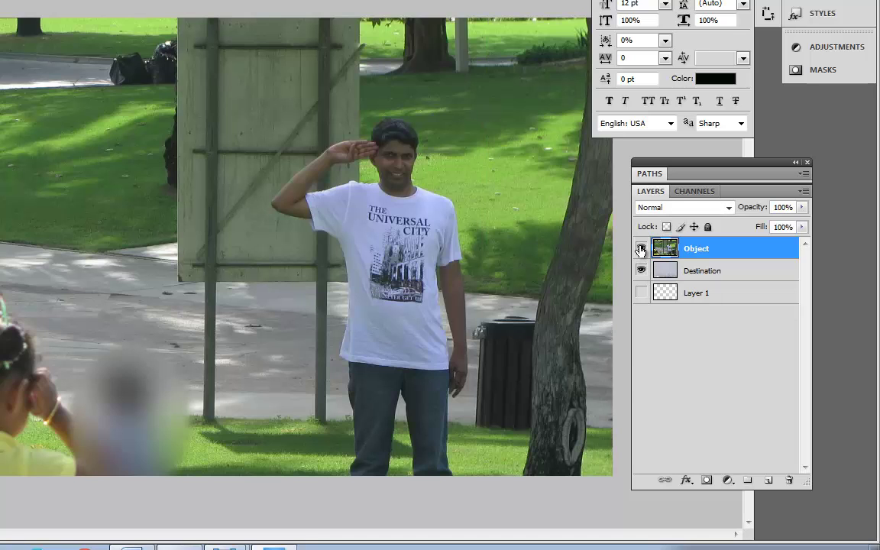
Switch the Object layer off and on to compare it with the Destination layer beneath, leaving it visible
click(640, 248)
click(640, 249)
click(640, 248)
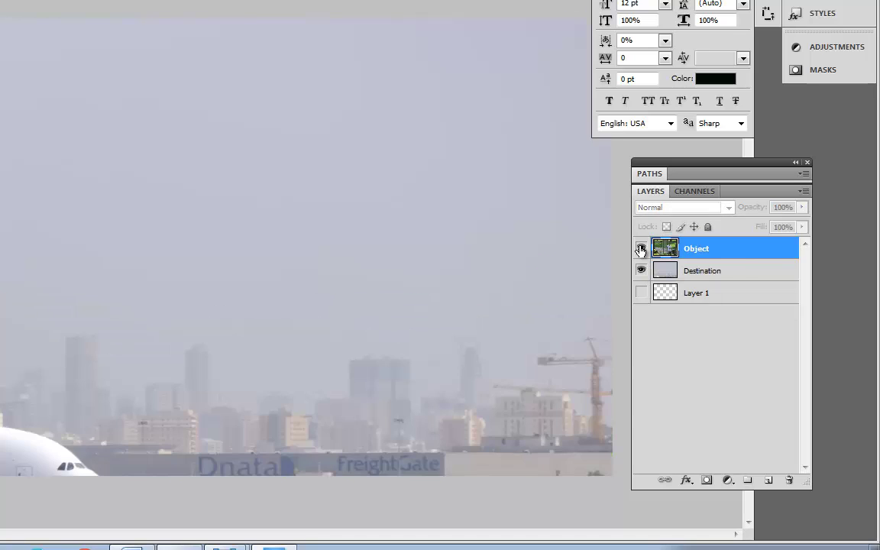
click(640, 249)
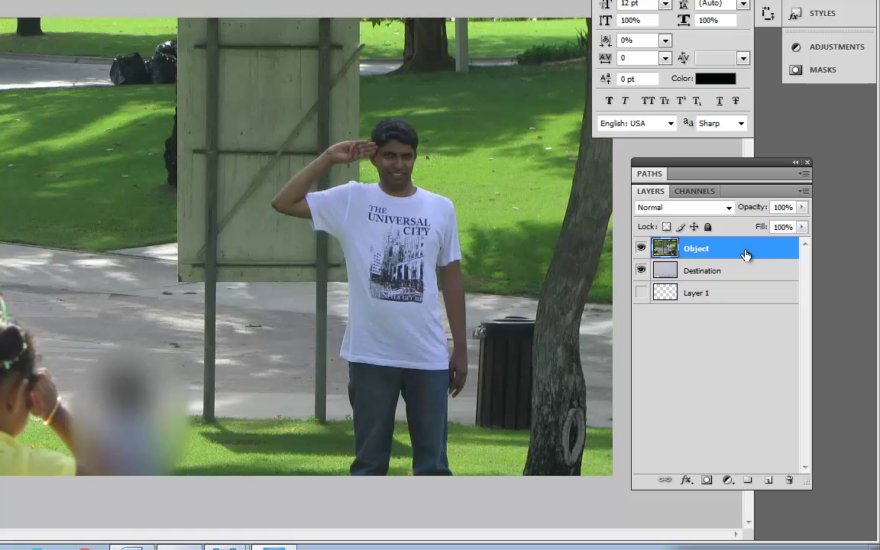
Check steps 4 and 5 of the task list in Word, and hide the Destination layer in Photoshop
click(130, 547)
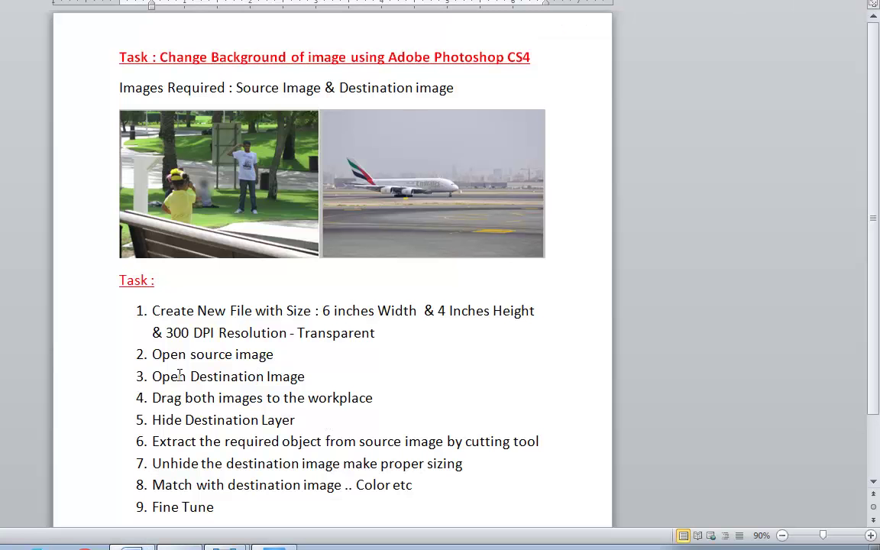
drag(370, 399, 163, 396)
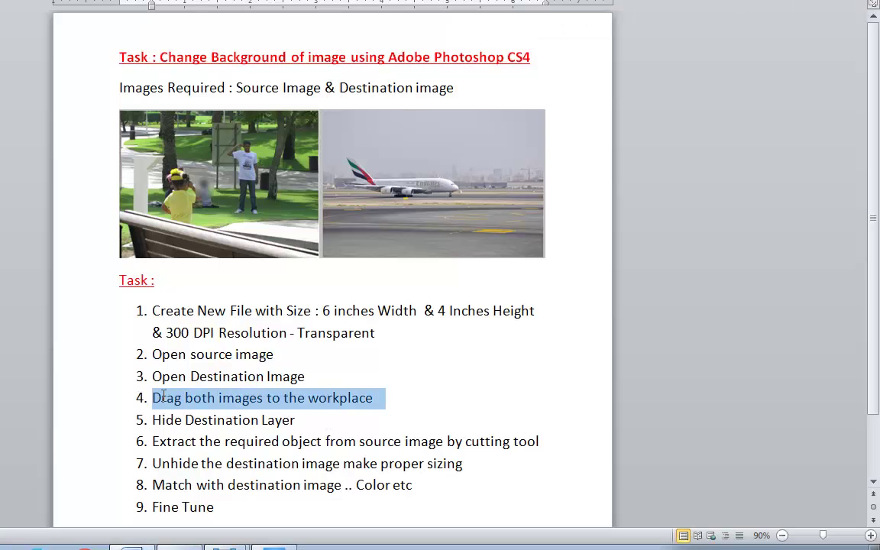
click(316, 419)
key(Home)
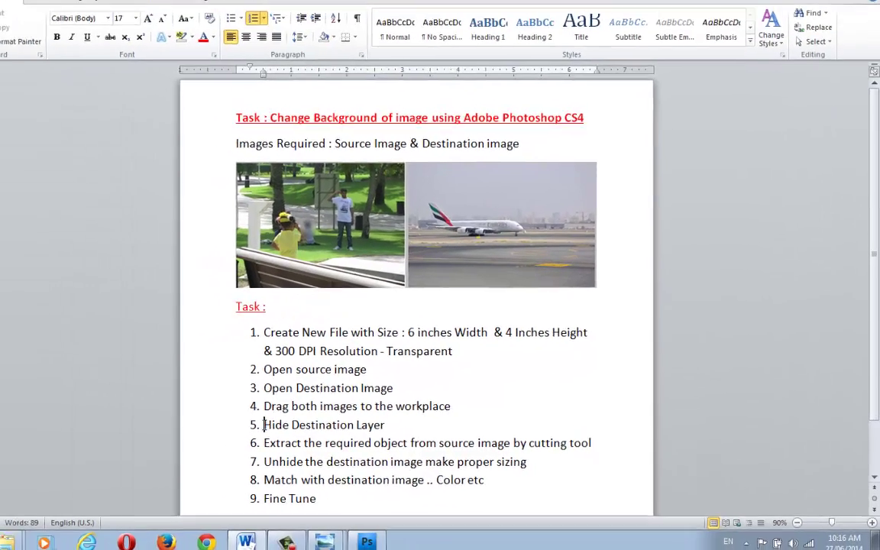
key(shift+End)
click(421, 427)
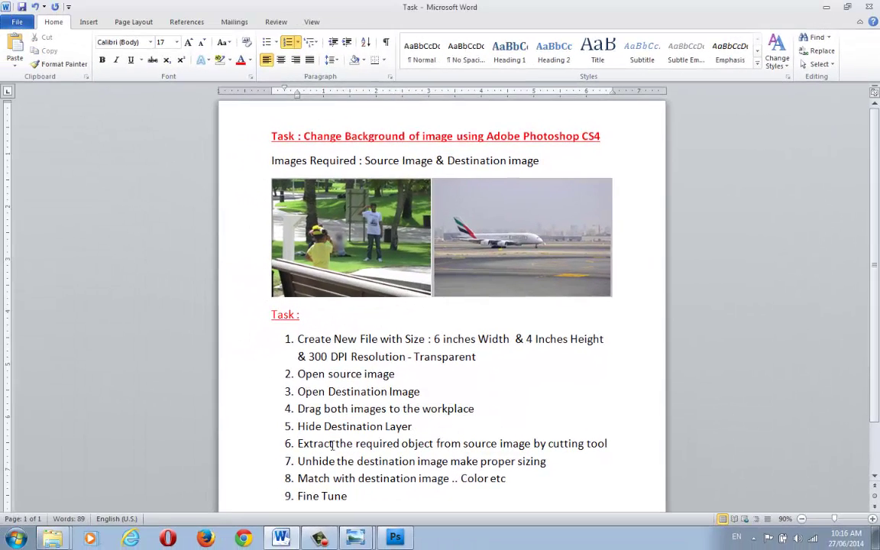
click(395, 537)
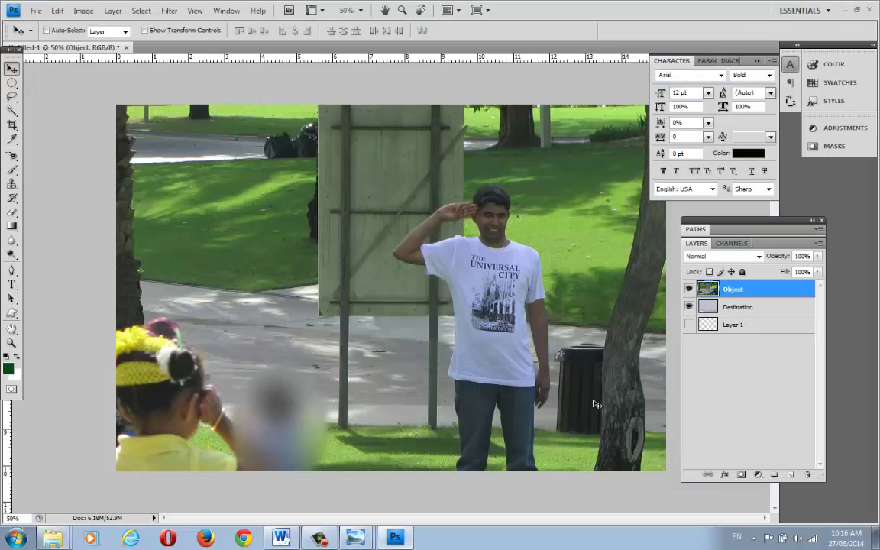
click(688, 308)
Switch to the Word task list and highlight step 6, about extracting the required object with a cutting tool
click(281, 537)
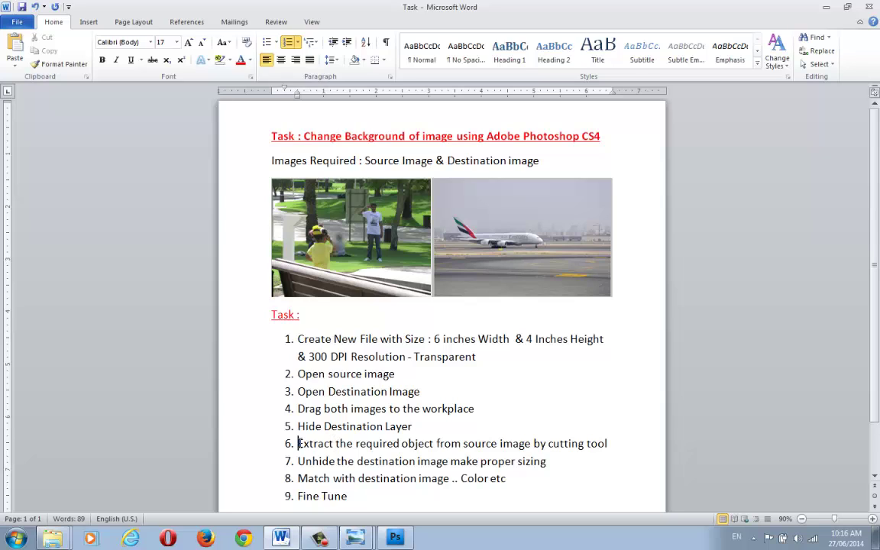
drag(298, 443, 455, 451)
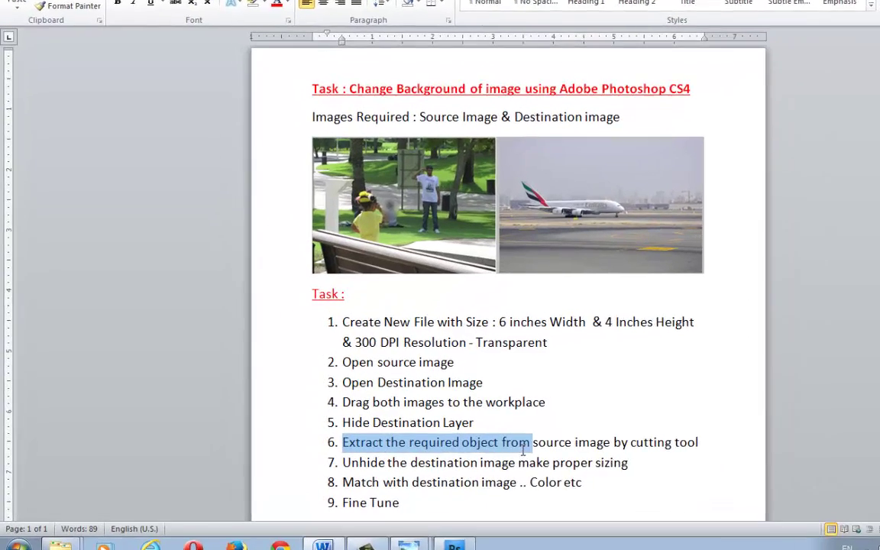
drag(525, 451, 710, 443)
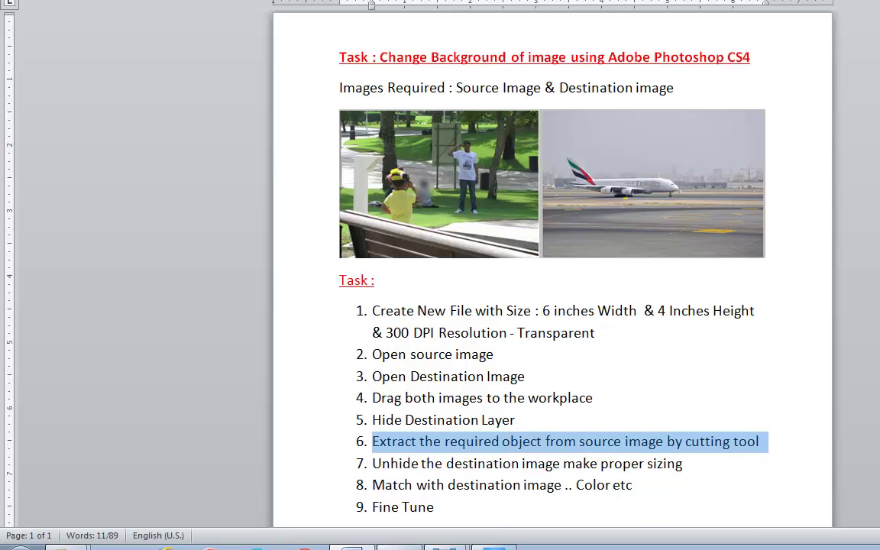
Return to Photoshop, select the Object layer from the canvas and move it so the man shows from head to shoes
click(502, 545)
right_click(595, 245)
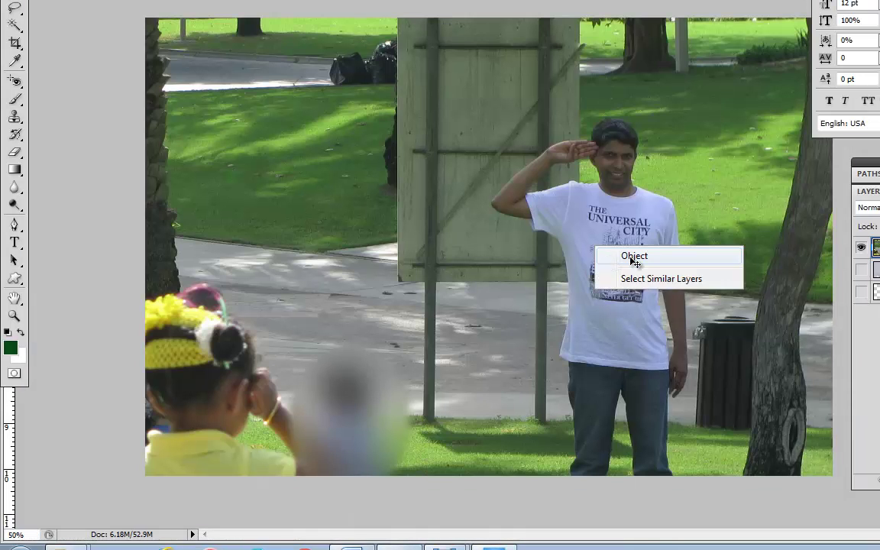
click(632, 255)
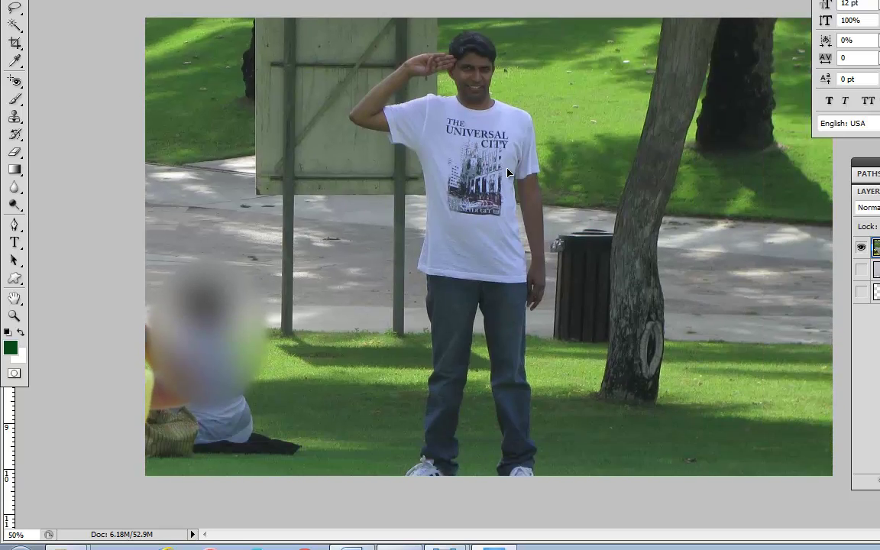
drag(507, 172, 565, 170)
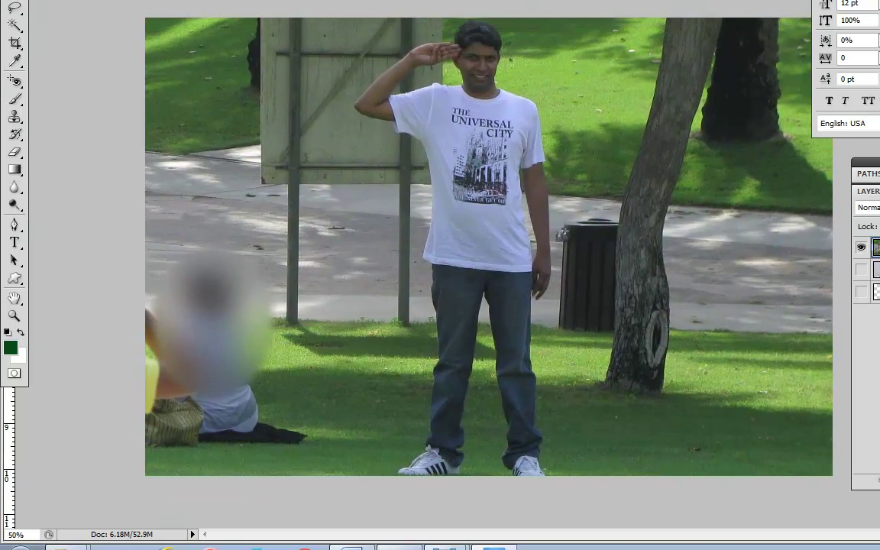
Scale the Object layer down with Free Transform, reposition it so the man fits fully inside the canvas, and apply the transformation
key(alt+e)
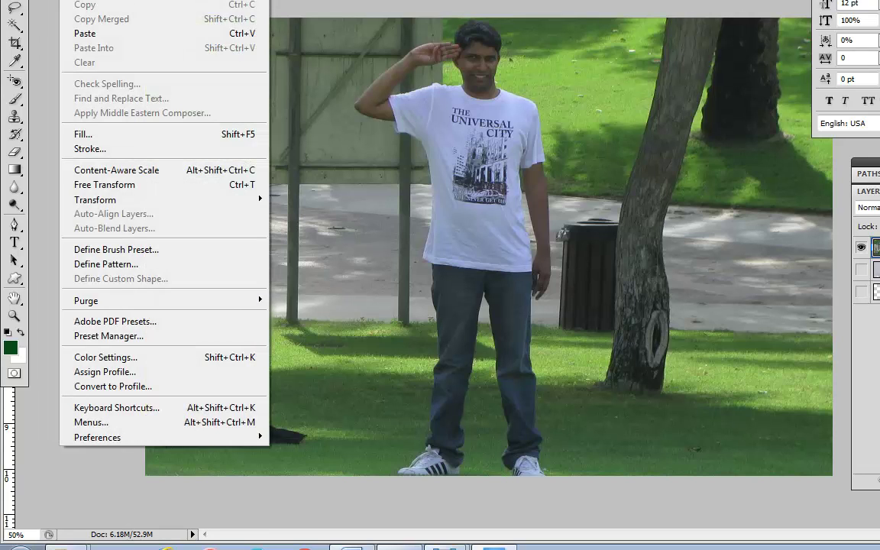
click(140, 186)
drag(568, 126, 506, 220)
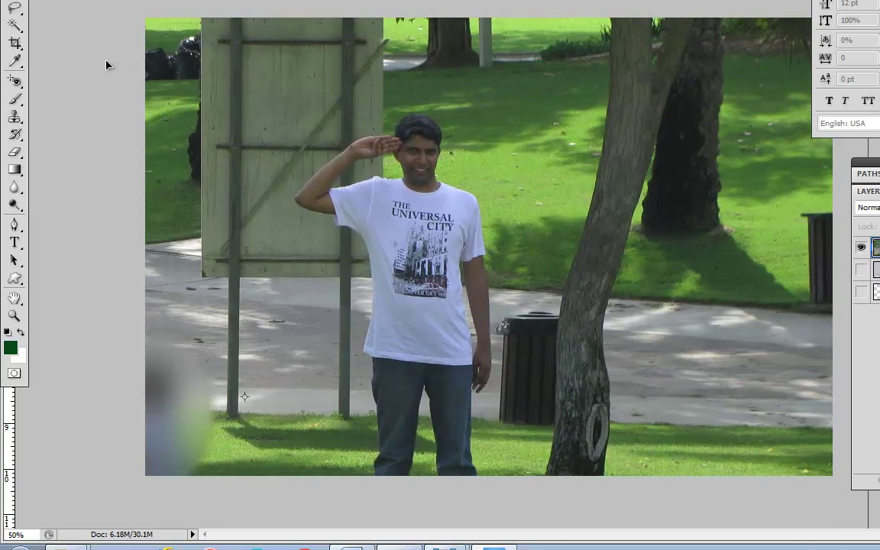
click(14, 317)
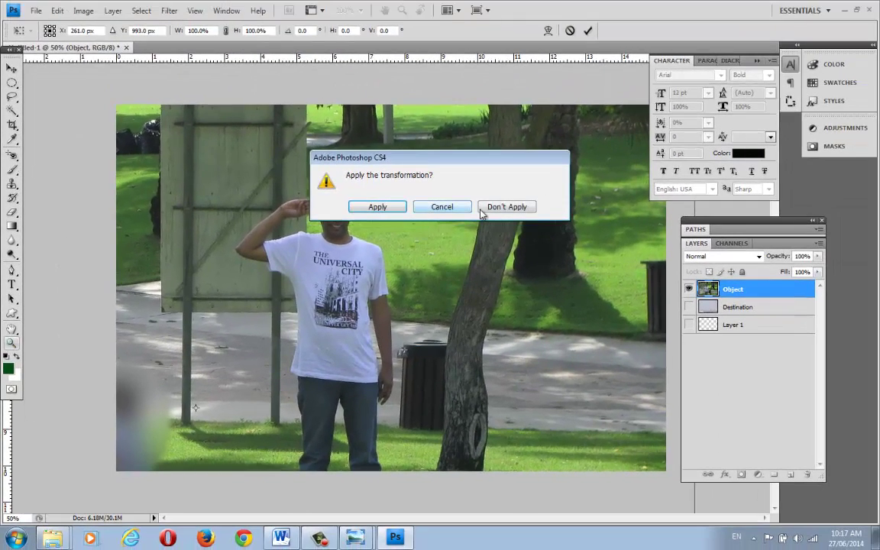
click(455, 210)
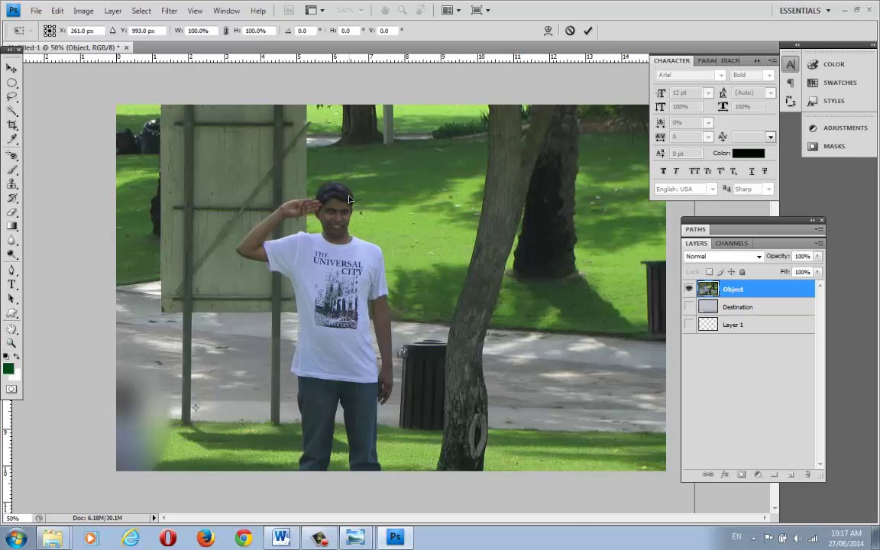
key(ctrl+minus)
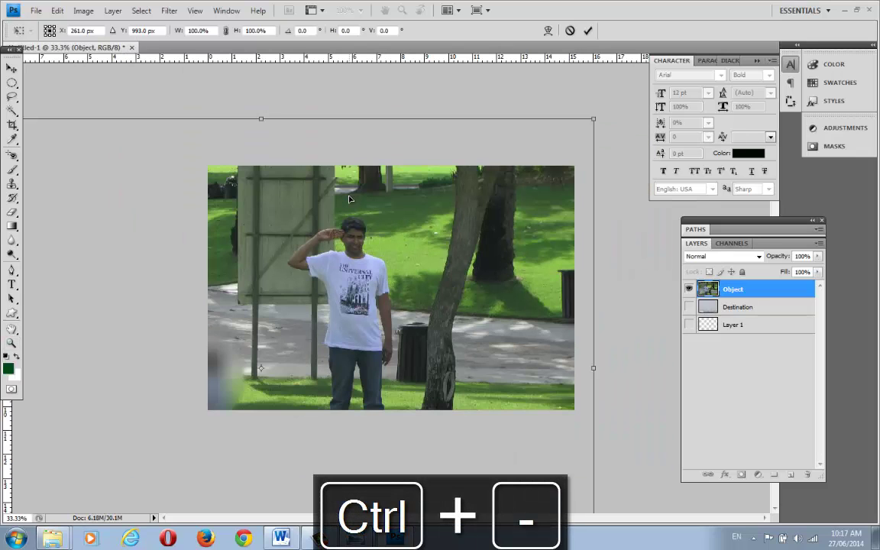
key(ctrl+minus)
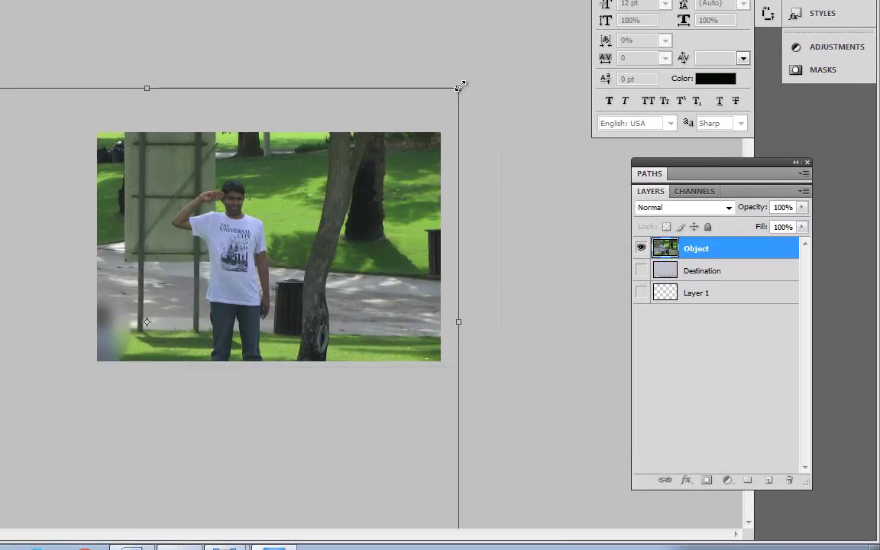
drag(544, 161, 531, 176)
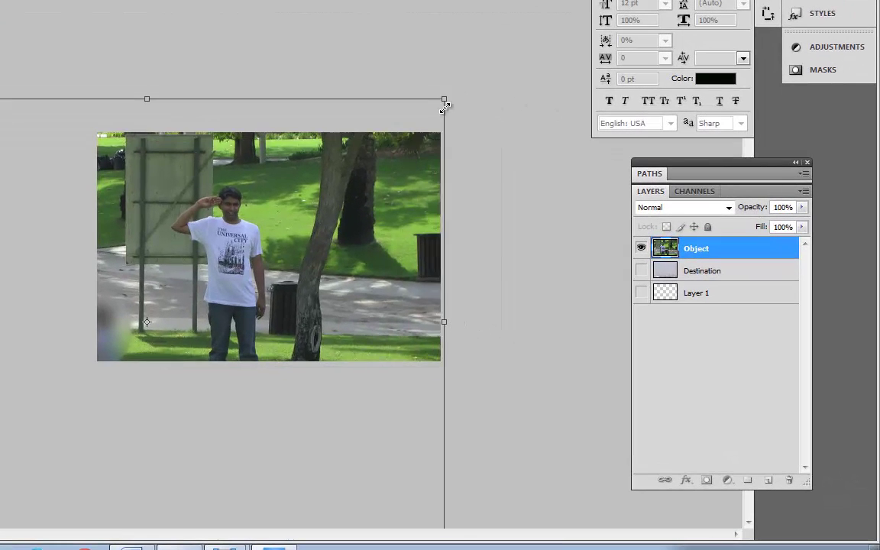
drag(445, 108, 413, 143)
drag(336, 191, 395, 148)
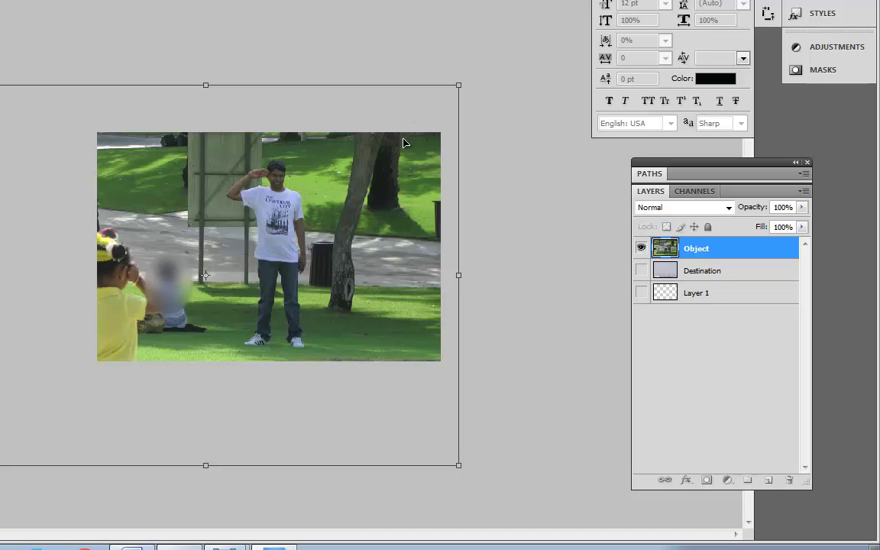
key(Return)
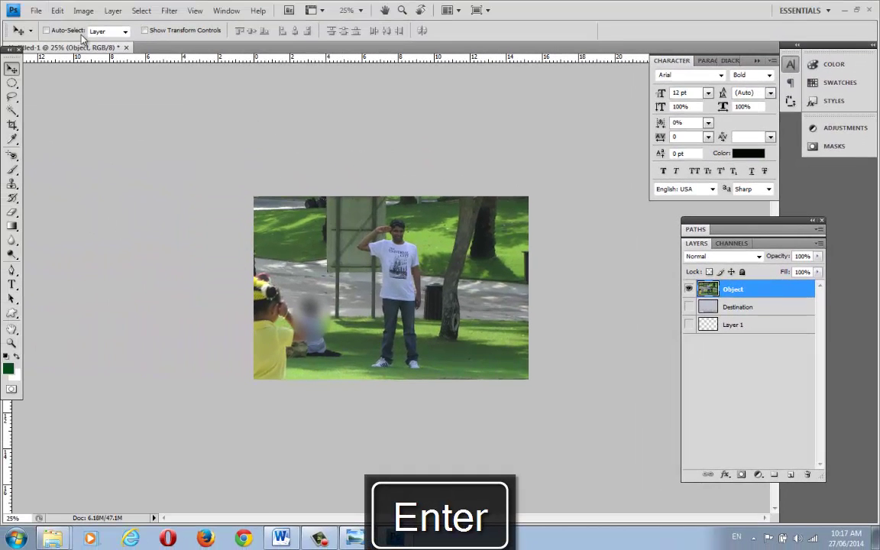
click(57, 11)
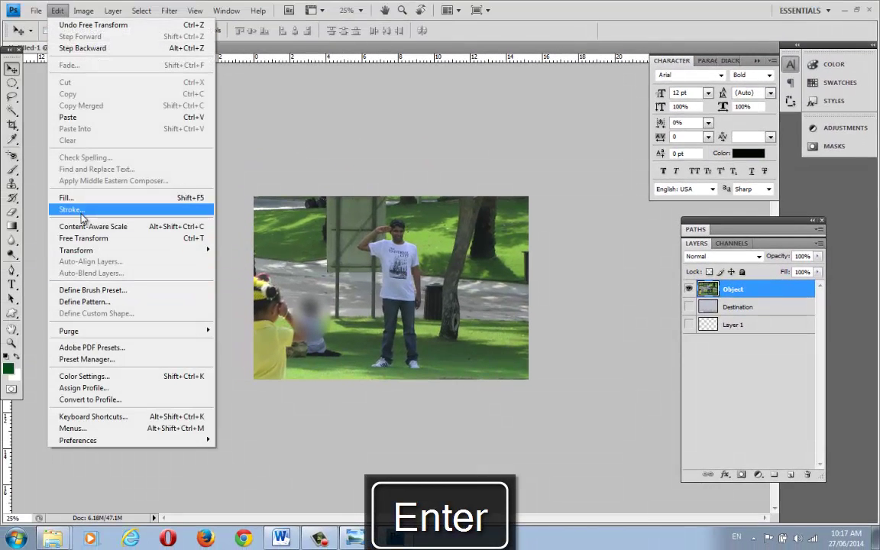
click(347, 239)
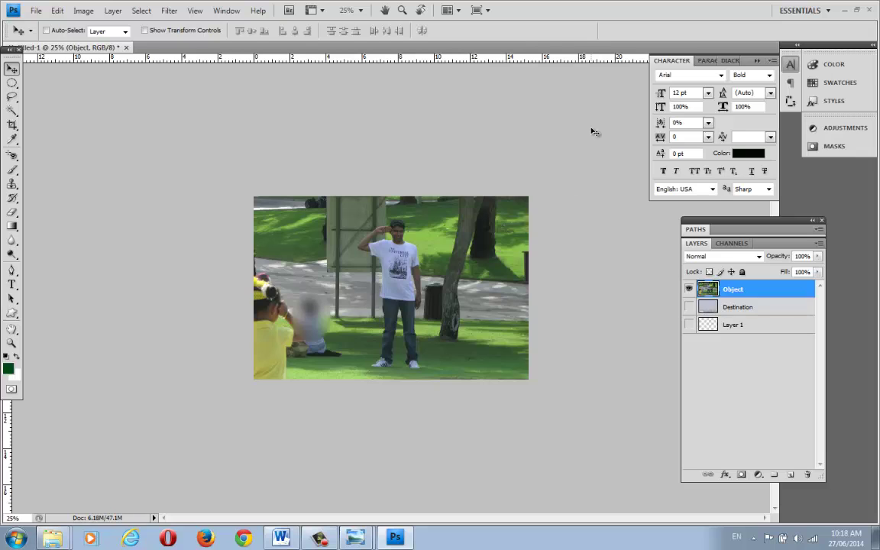
Zoom in on the man to inspect his outline, recheck step 6 of the Word task list and return to Photoshop
click(12, 343)
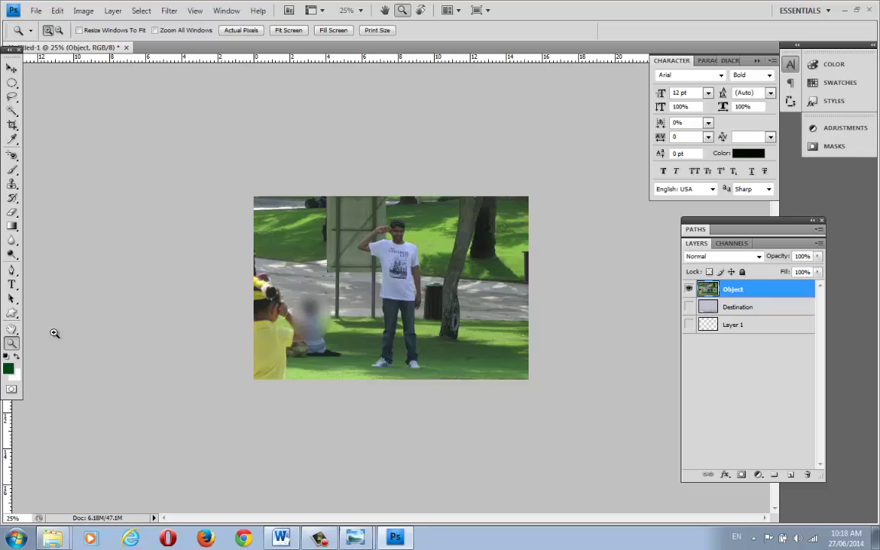
click(340, 273)
click(340, 273)
click(390, 254)
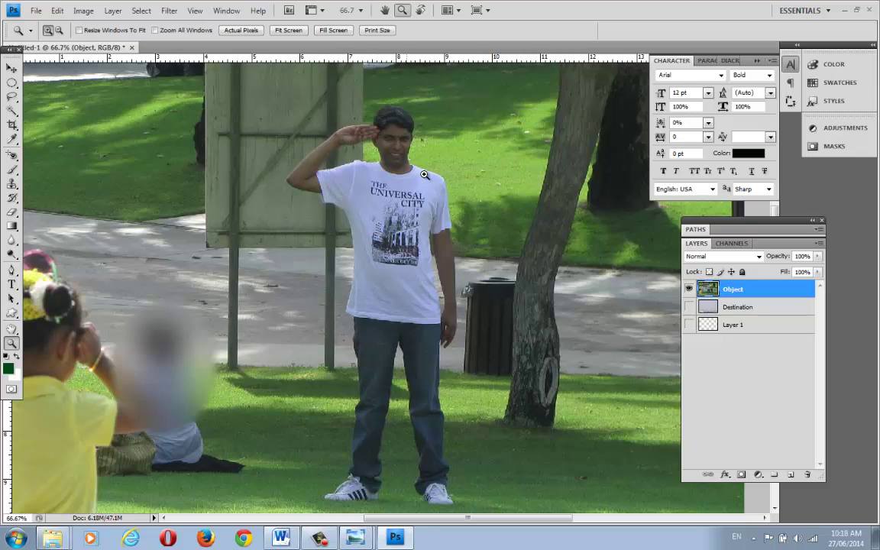
key(alt+Tab)
click(289, 448)
click(387, 443)
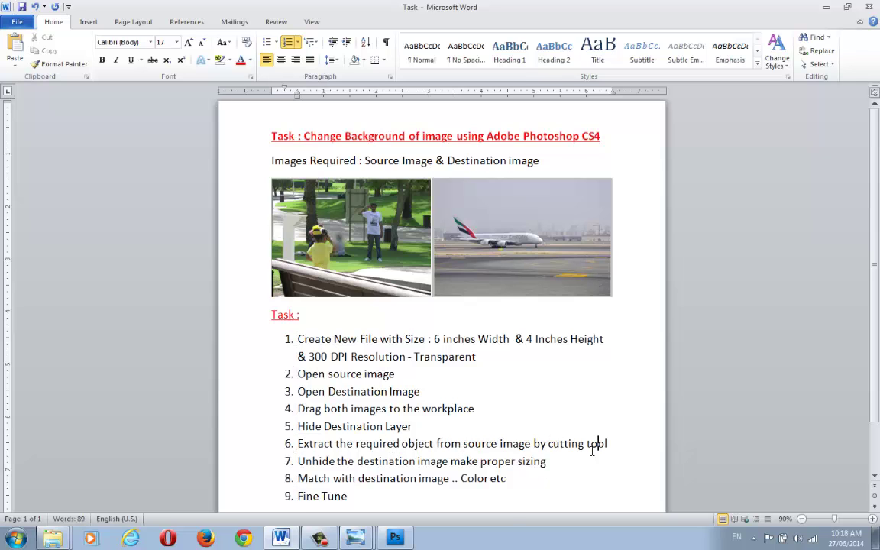
click(395, 538)
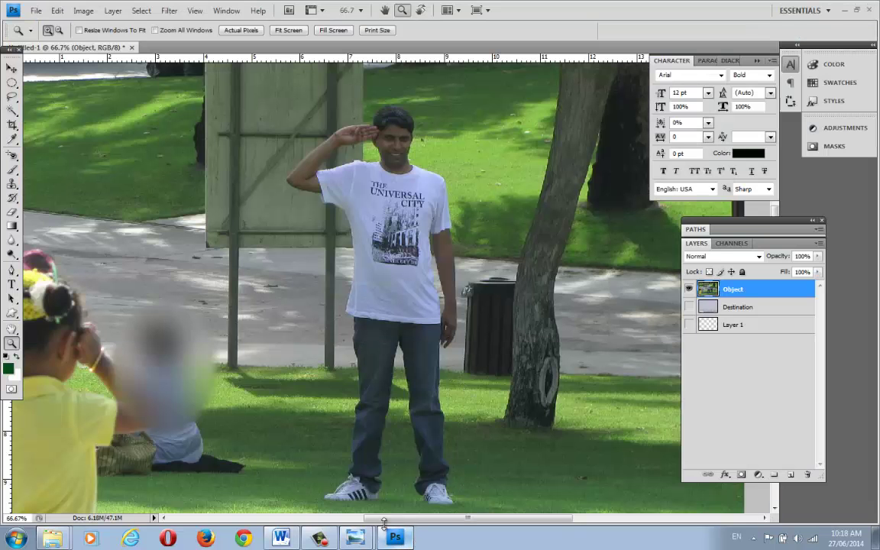
Zoom to 400% and trace a Pen tool path from the raised elbow along the outer forearm to the wrist, undoing any stray anchor
click(12, 269)
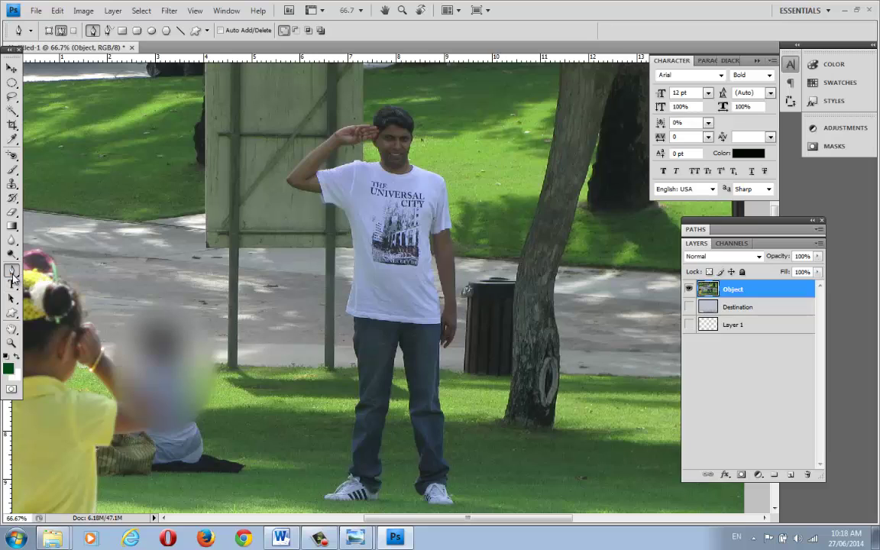
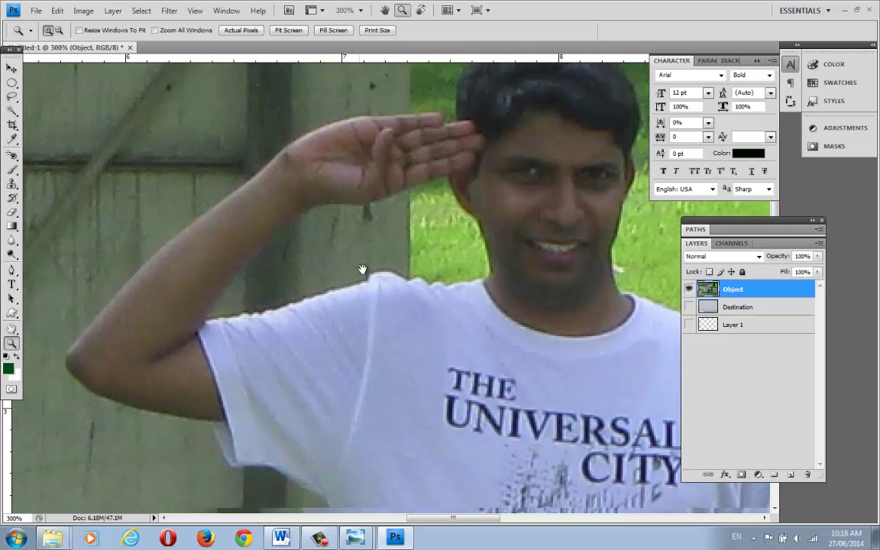
drag(478, 256, 484, 304)
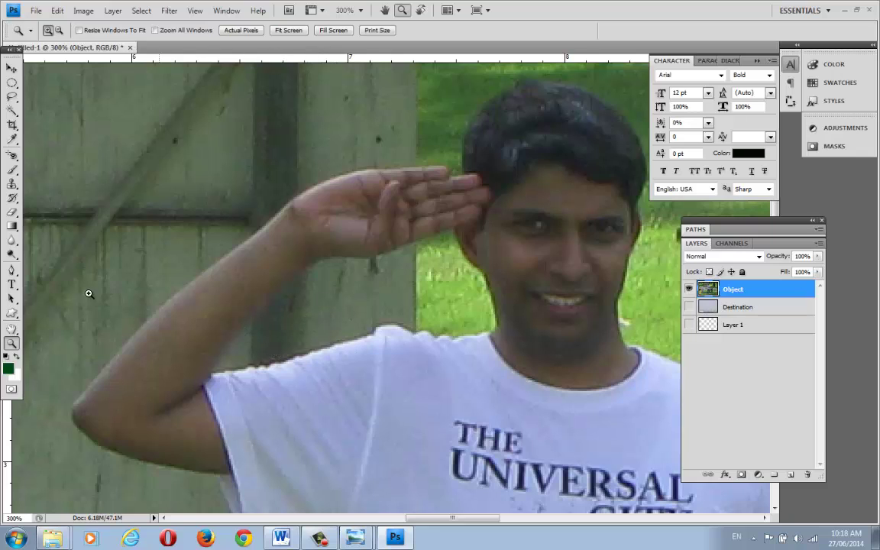
click(11, 271)
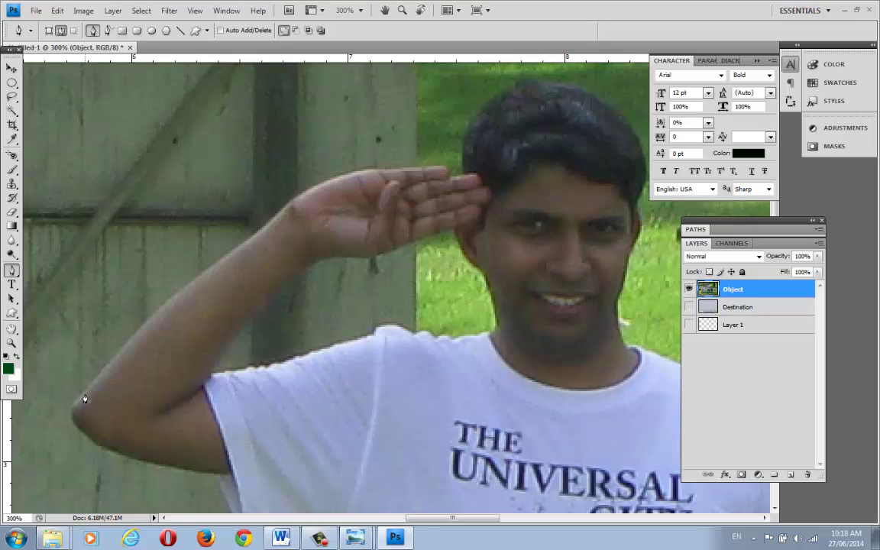
key(ctrl+space)
click(115, 366)
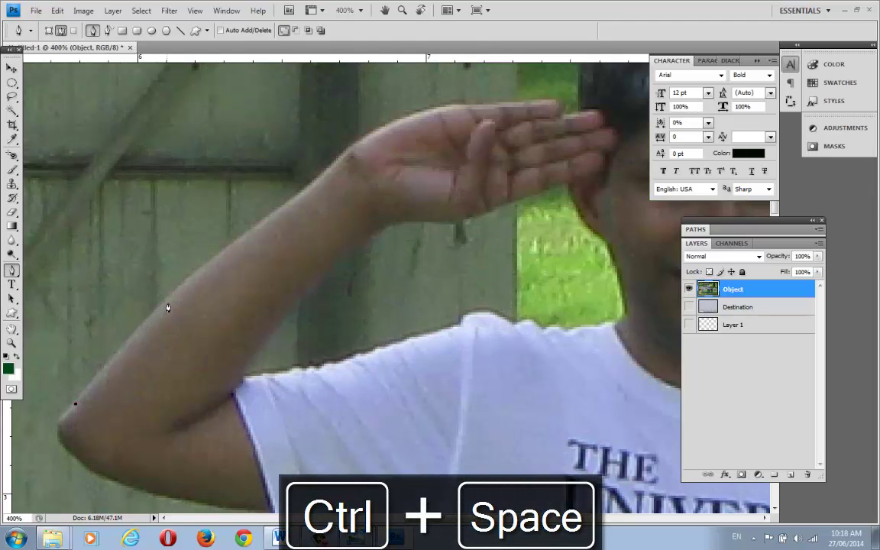
drag(175, 300, 199, 250)
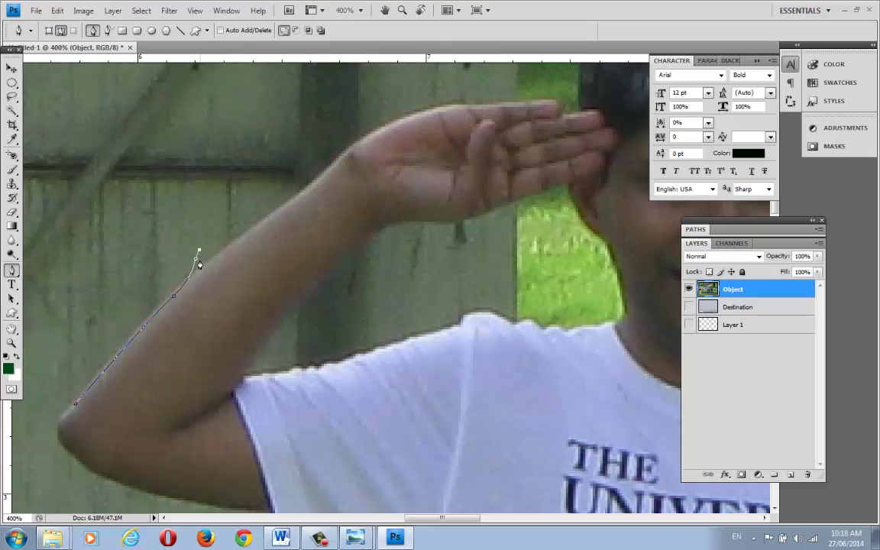
key(ctrl+alt+z)
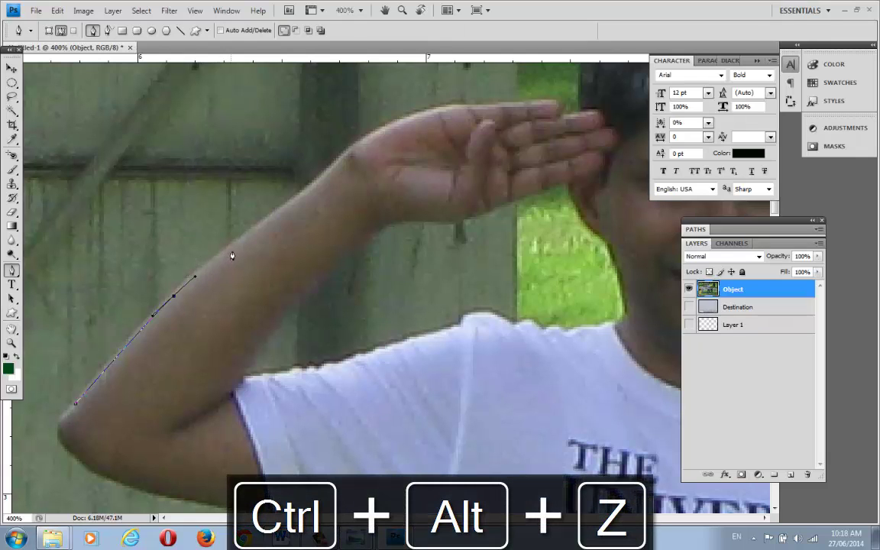
drag(235, 245, 250, 237)
click(329, 175)
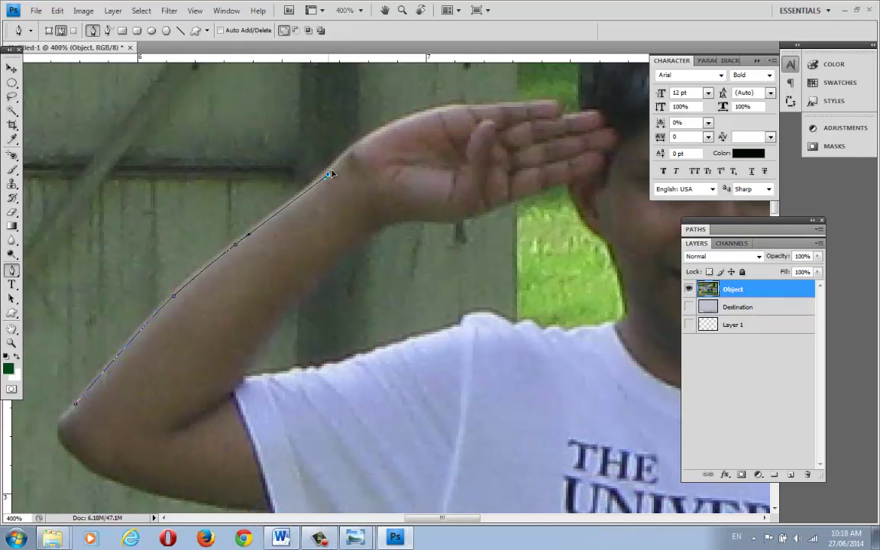
drag(335, 172, 348, 159)
Extend the path over the back of the saluting hand and around the tip of the topmost finger
click(421, 116)
drag(420, 116, 455, 109)
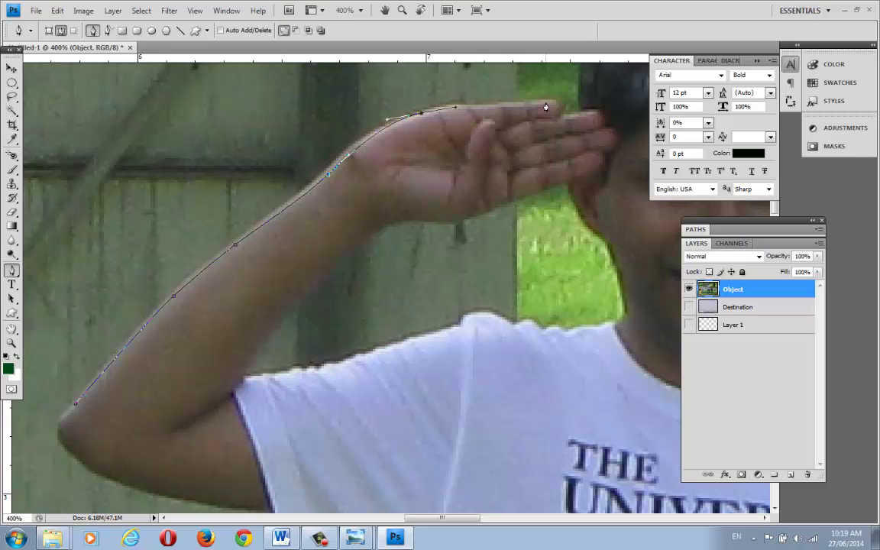
drag(556, 101, 555, 123)
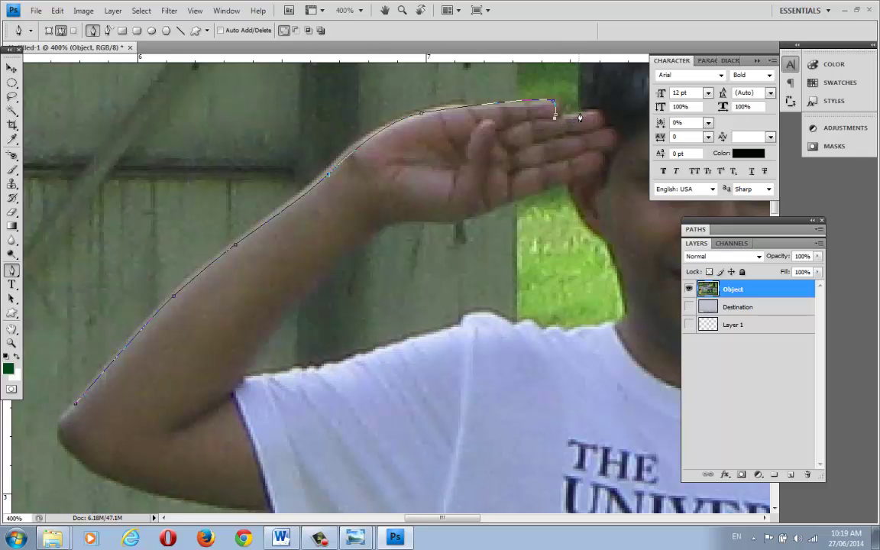
Continue the path from the fingertips up around the man's hair and down to the top of his left ear
key(space)
drag(570, 152, 339, 308)
drag(347, 223, 372, 197)
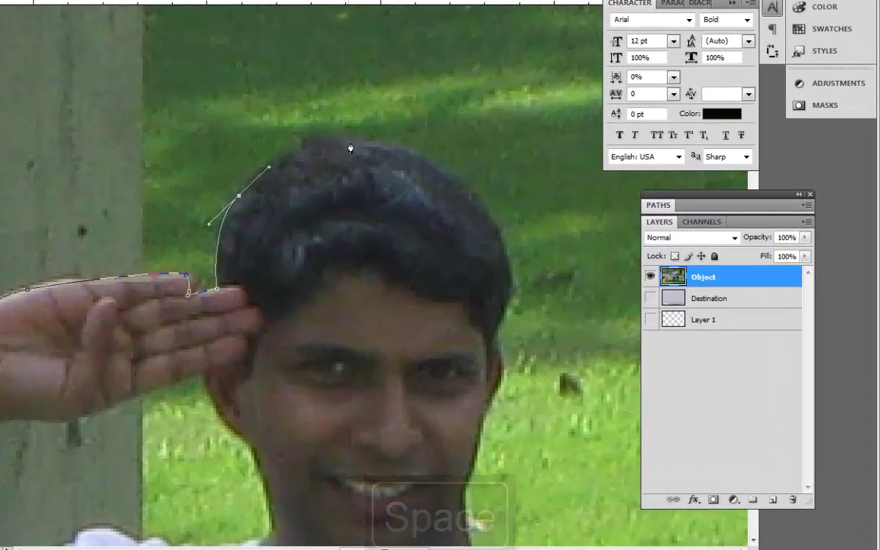
drag(381, 149, 417, 156)
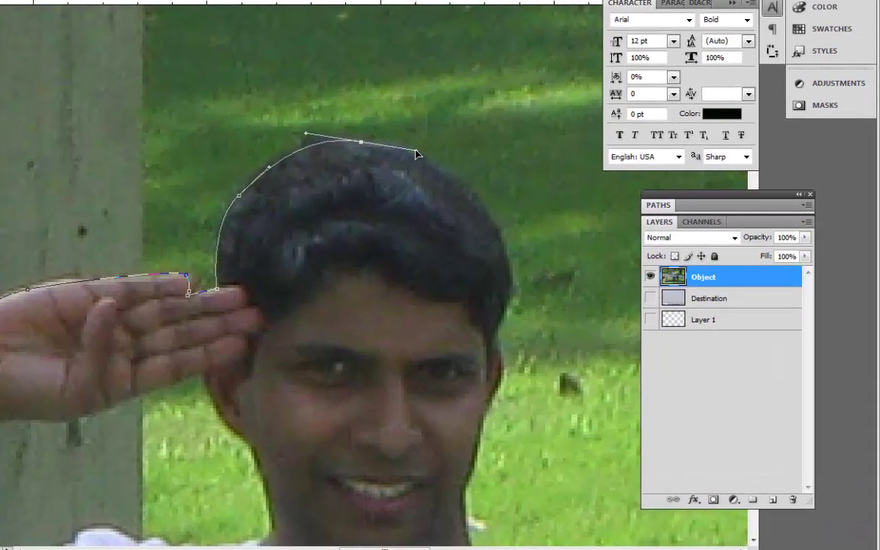
drag(494, 223, 509, 258)
drag(507, 304, 428, 120)
click(492, 347)
key(space)
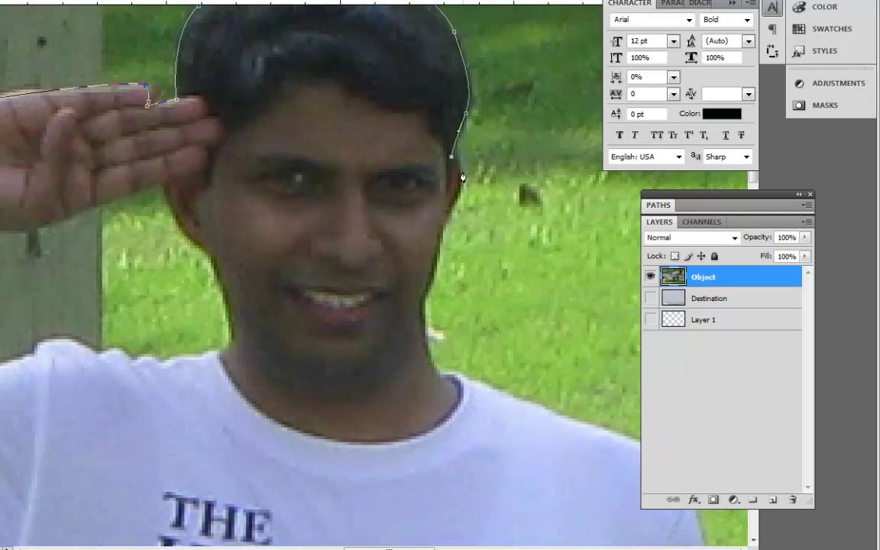
Trace the path down past the left ear, cheek and neck to the shirt collar
drag(460, 185, 455, 201)
drag(441, 233, 435, 251)
drag(428, 362, 468, 380)
Trace the left shoulder from the collar with one long curve and nudge its end anchor onto the shirt edge
key(space)
drag(516, 396, 333, 207)
drag(508, 315, 514, 367)
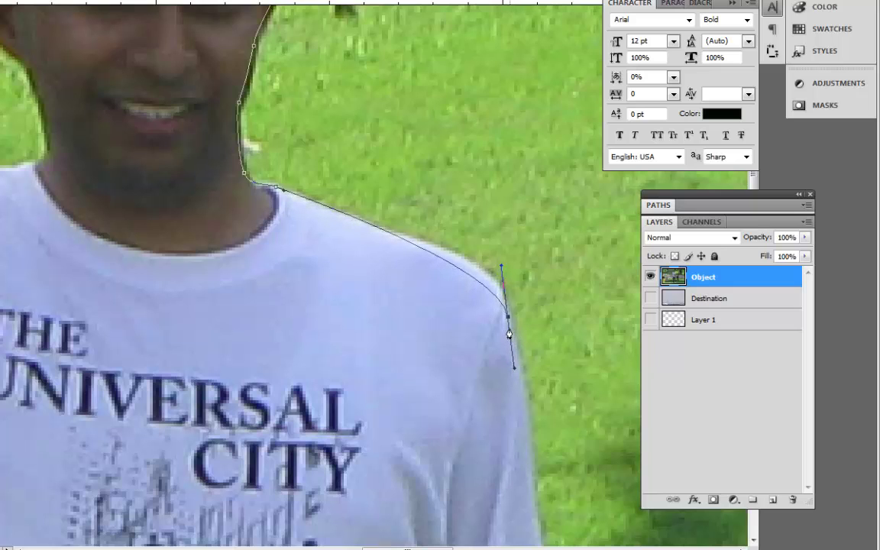
mouse_move(509, 320)
mouse_down()
mouse_move(505, 304)
mouse_move(506, 315)
mouse_up()
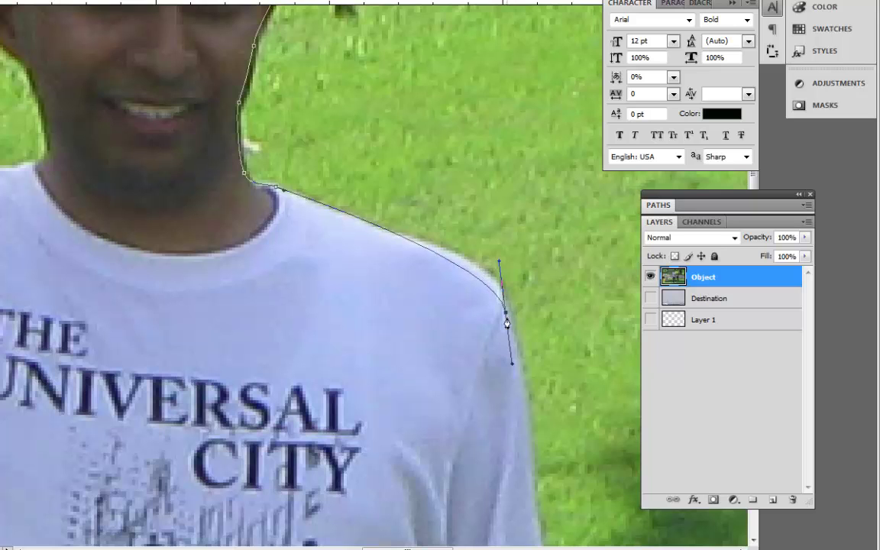
Add anchor points down the outer edge of the left sleeve and around its hem to the arm
drag(538, 455, 456, 269)
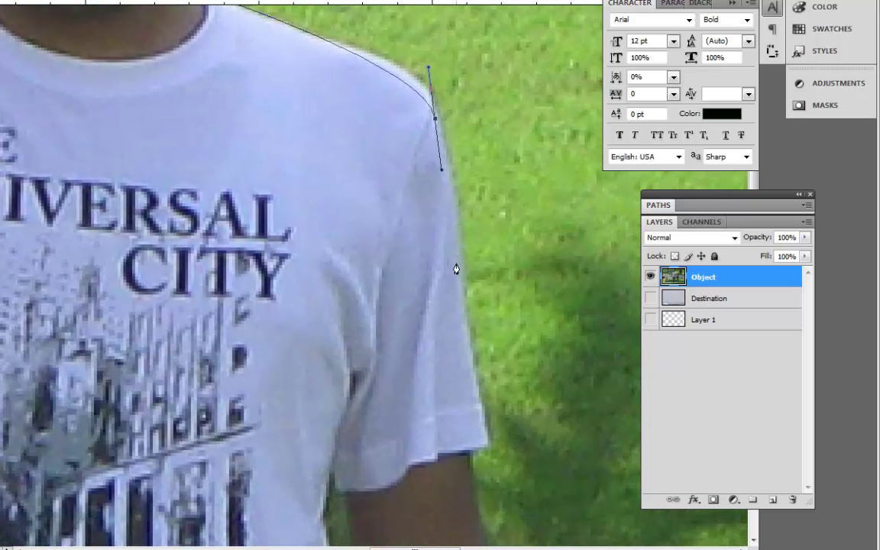
click(467, 338)
click(471, 378)
click(485, 441)
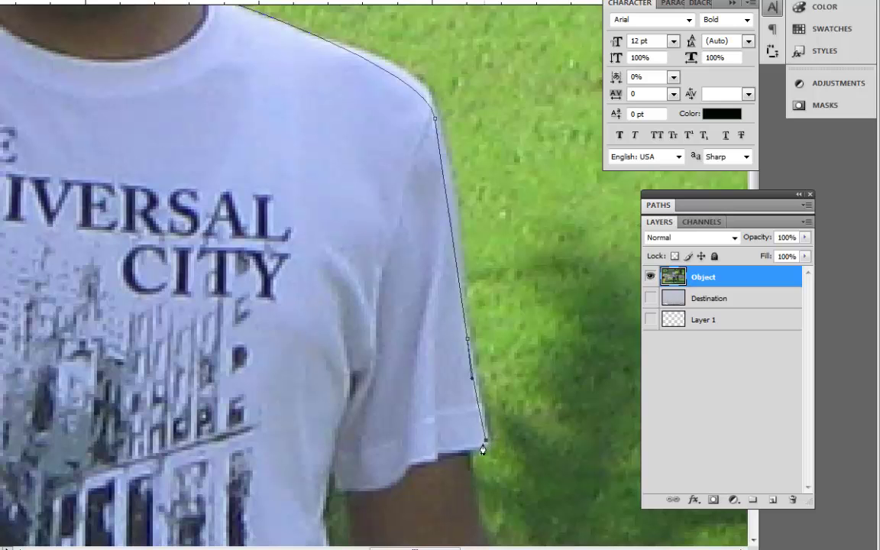
click(468, 452)
Trace the path down the outer edge of the lowered left arm to the side of the hand
drag(475, 424, 434, 207)
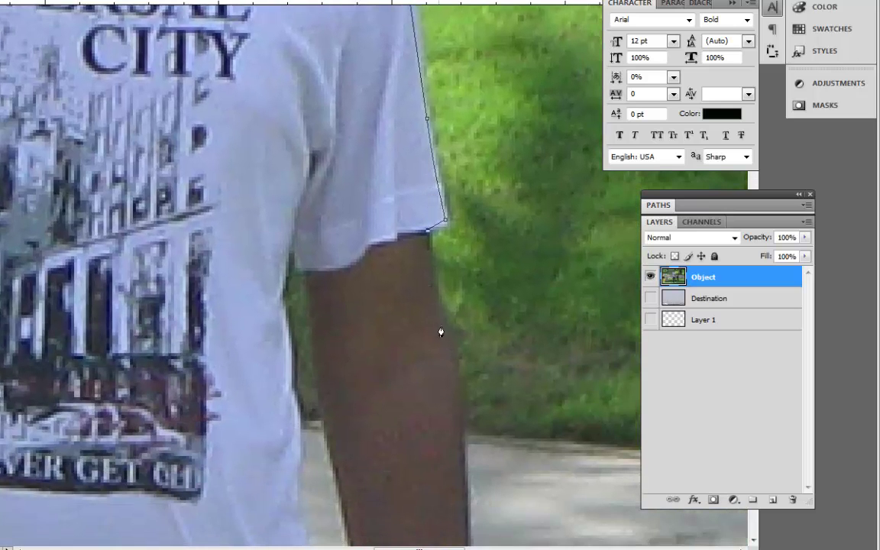
drag(452, 352, 436, 153)
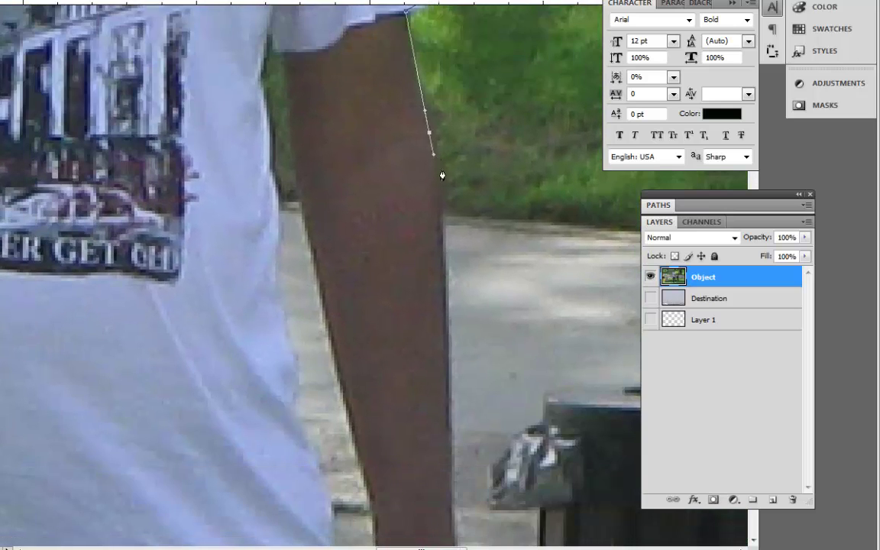
drag(449, 411, 433, 195)
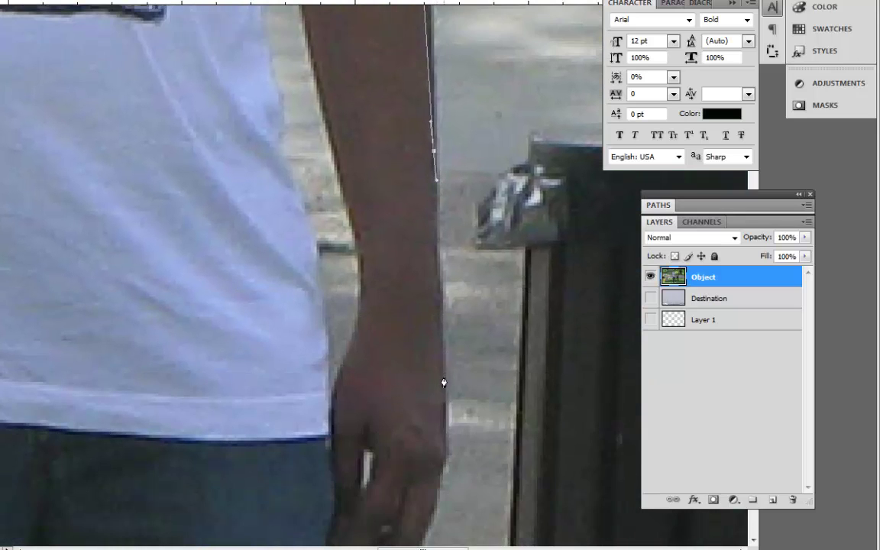
drag(444, 383, 444, 448)
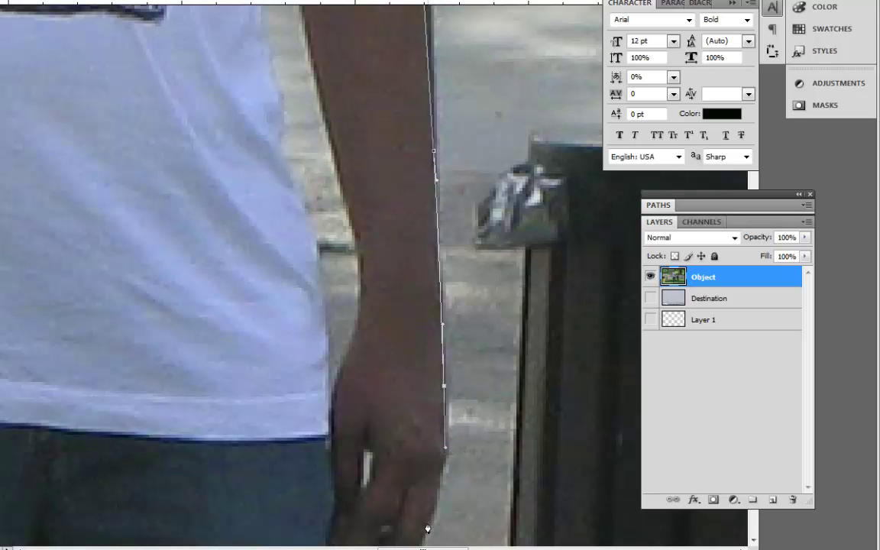
Trace around the left hand's fingers and the gaps between them to the trouser edge, moving the misplaced anchor onto the hand's outline
drag(423, 529, 416, 539)
drag(446, 434, 467, 286)
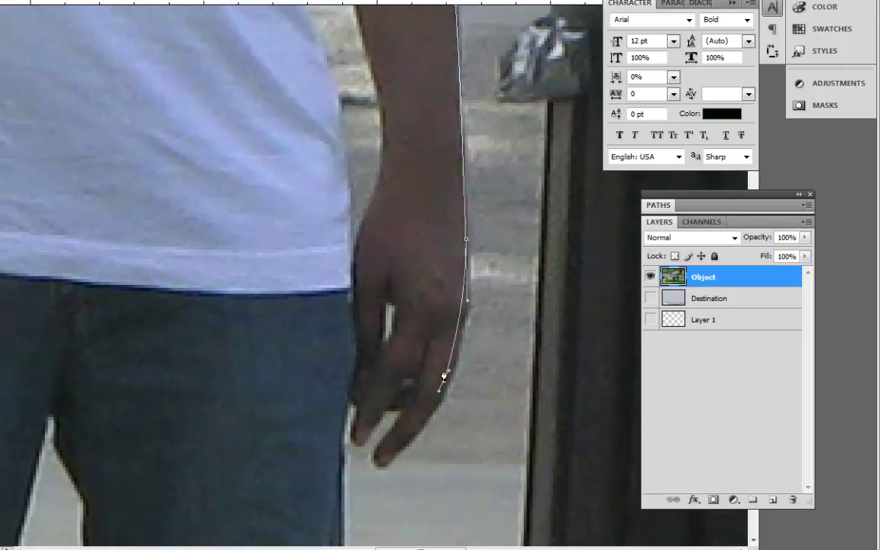
drag(401, 447, 385, 464)
drag(445, 382, 451, 380)
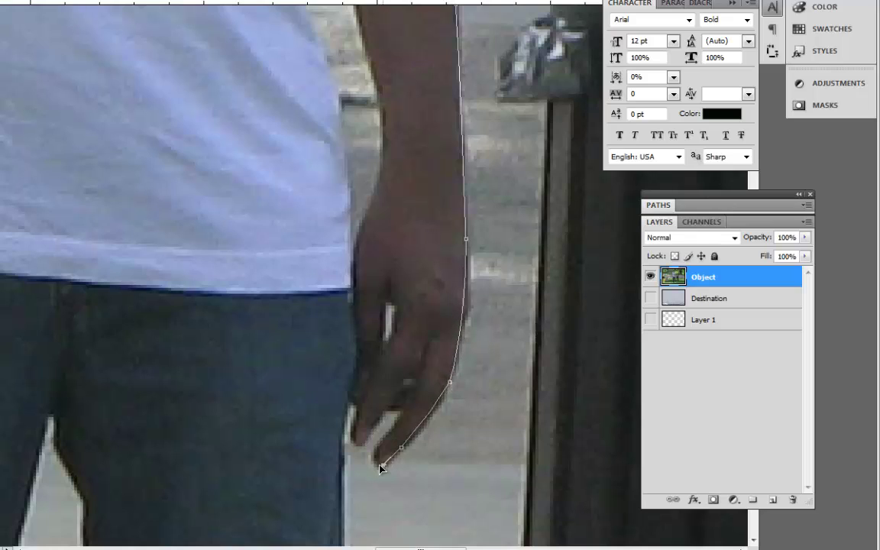
click(378, 462)
click(404, 411)
drag(393, 405, 354, 445)
drag(359, 405, 359, 411)
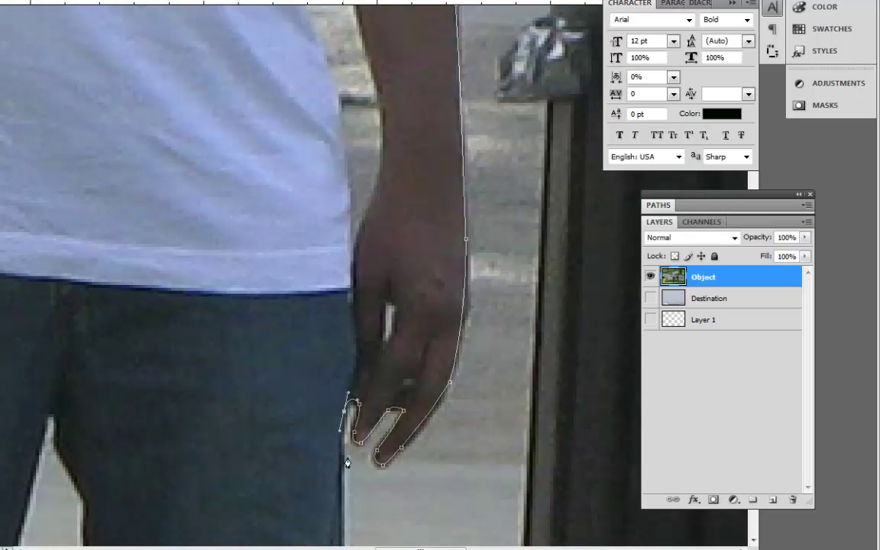
Trace the outer edge of the left trouser leg from the hand down past the knee
drag(351, 448, 353, 160)
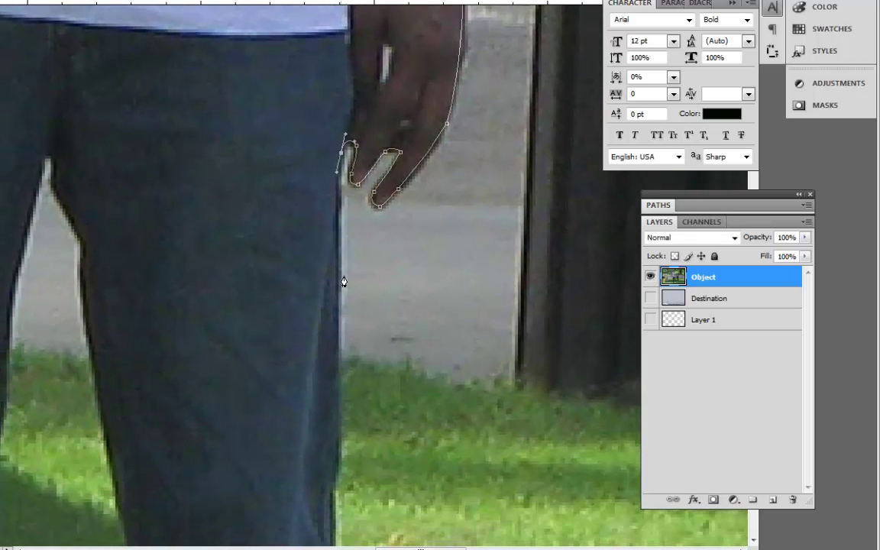
drag(337, 370, 337, 386)
drag(404, 409, 443, 210)
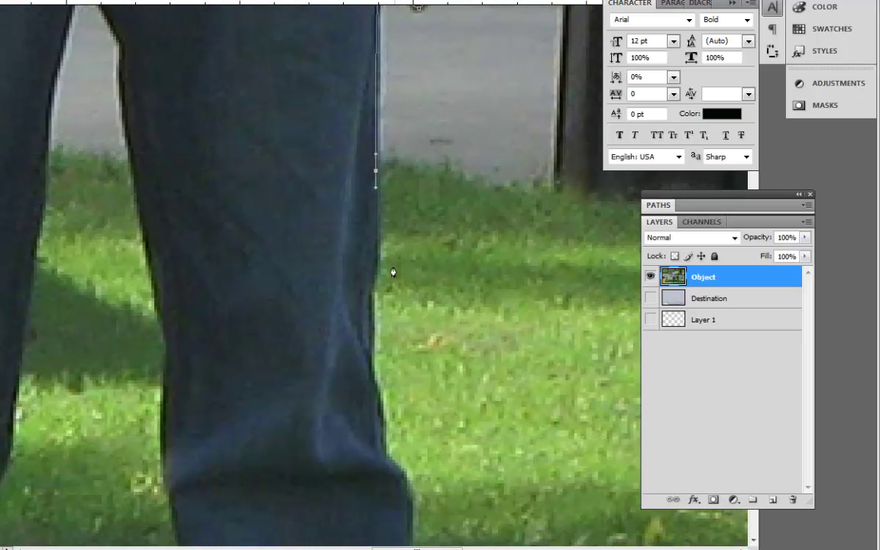
drag(369, 313, 368, 350)
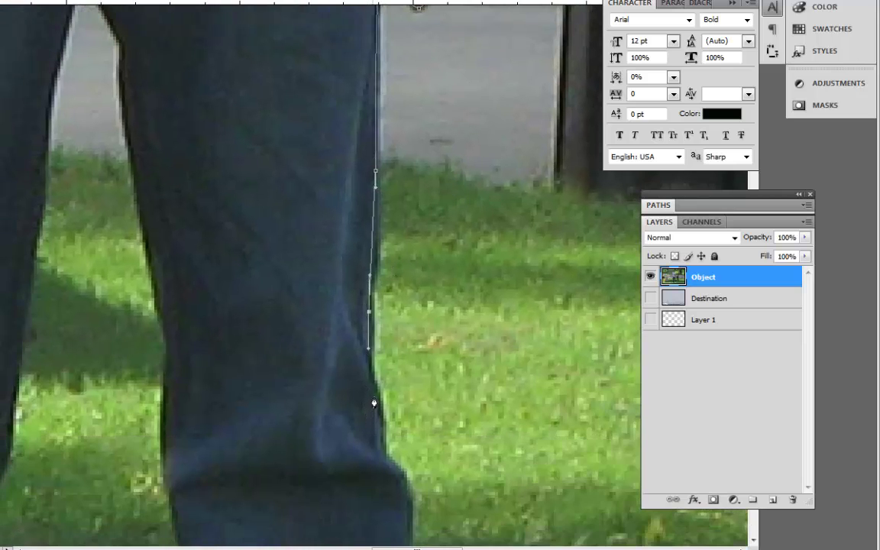
drag(374, 403, 442, 186)
drag(420, 348, 418, 382)
Continue the path down the lower trouser leg and around the cuff folds to the top of the left shoe
drag(421, 418, 447, 221)
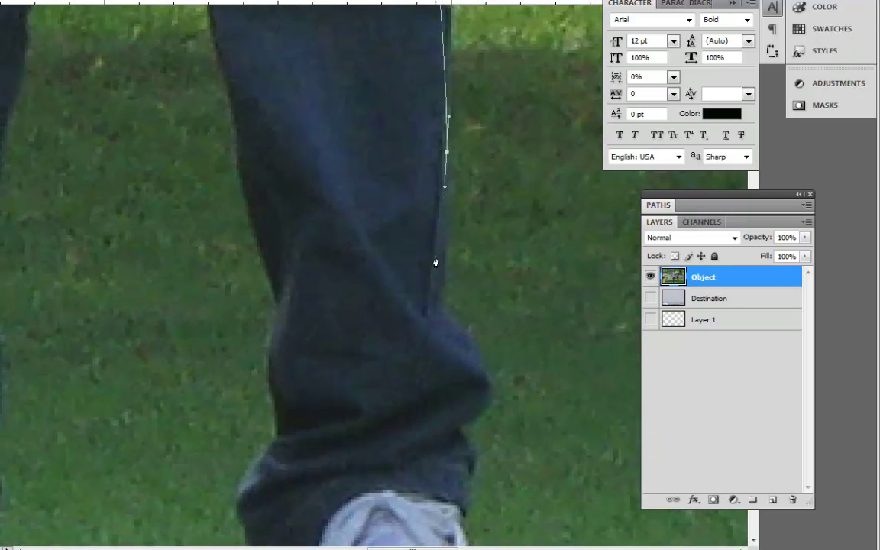
click(438, 302)
drag(485, 378, 451, 277)
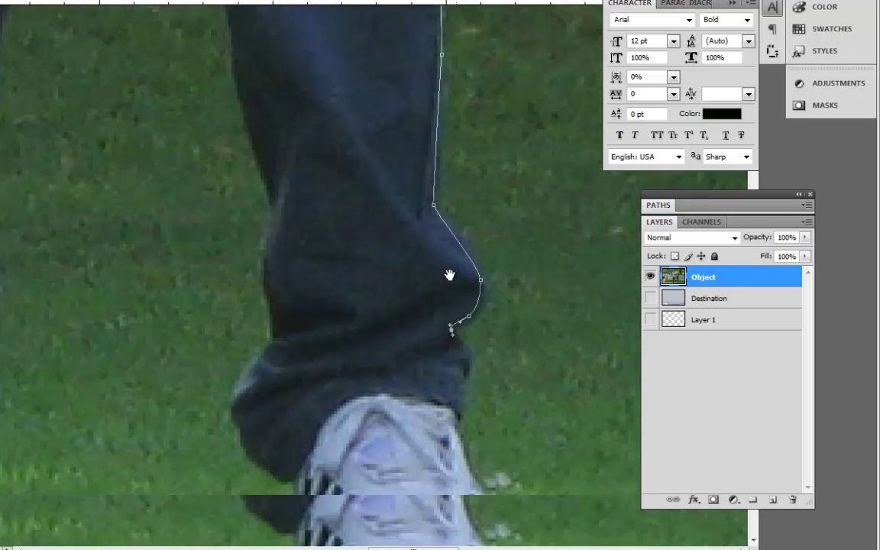
click(460, 288)
click(448, 335)
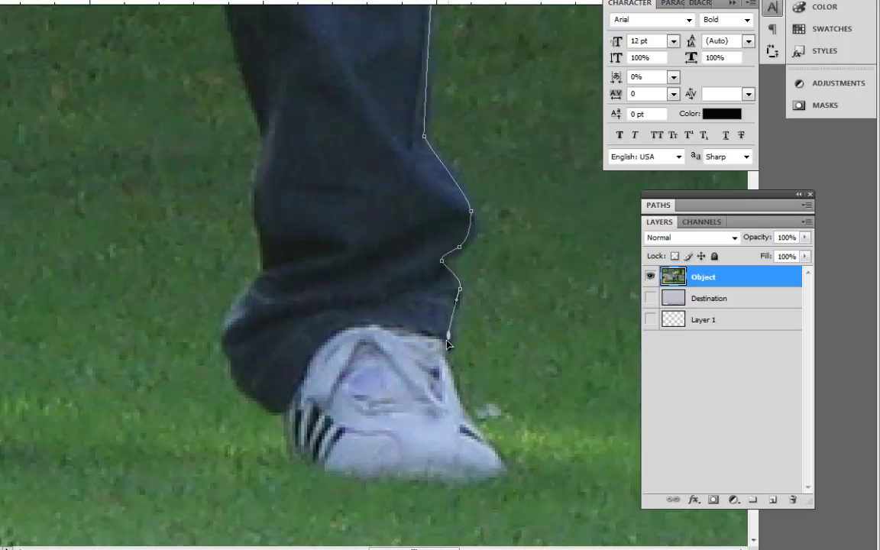
Trace the left shoe around its toe, sole and heel back up to the inner trouser cuff
drag(443, 358, 443, 372)
click(459, 398)
drag(500, 466, 391, 473)
drag(328, 474, 306, 461)
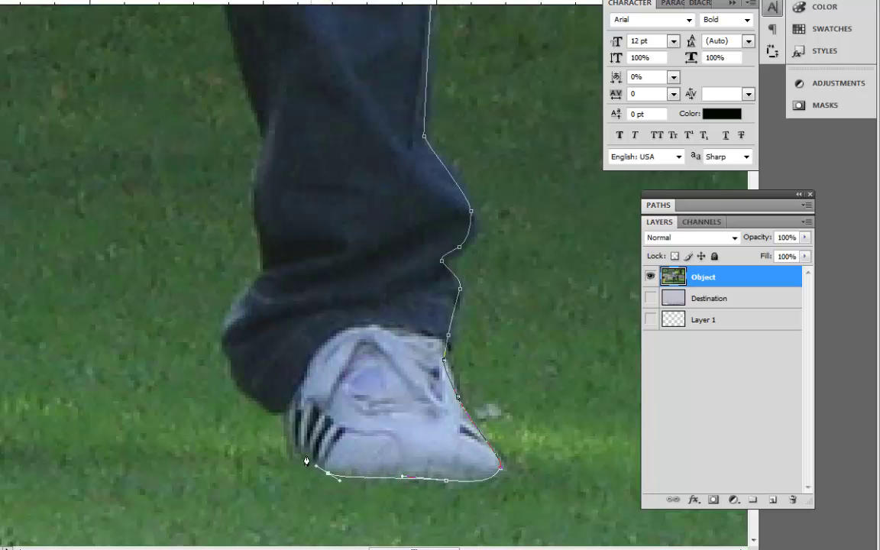
drag(286, 421, 262, 398)
Trace the inner edge of the left trouser leg from the cuff folds up past the knee to just below the crotch
drag(230, 367, 264, 221)
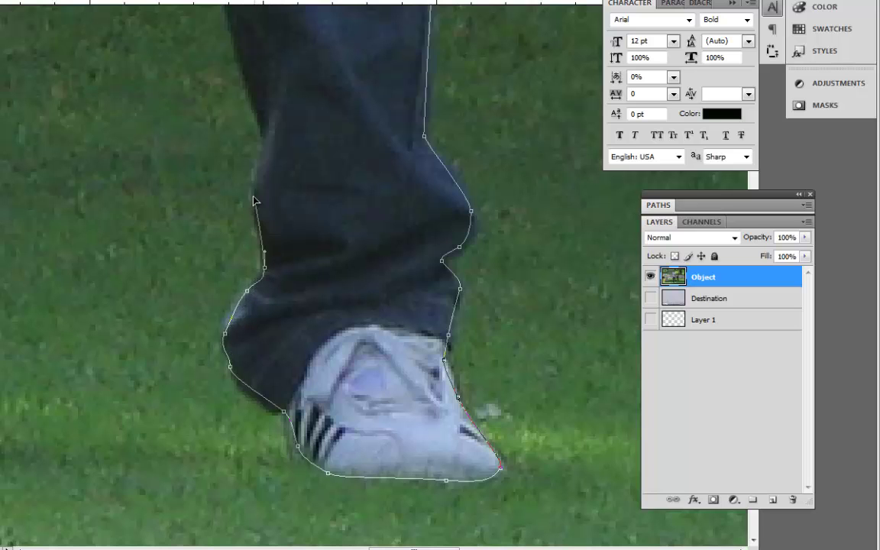
drag(285, 118, 389, 426)
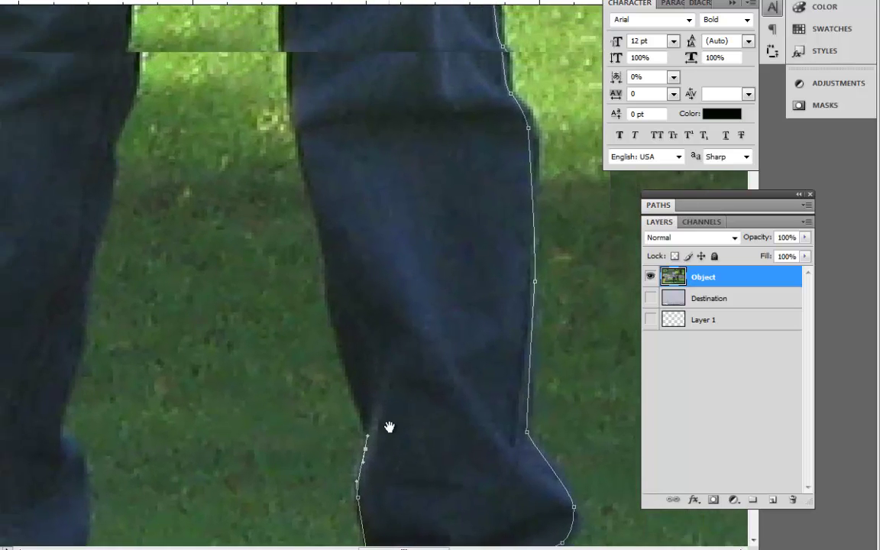
drag(354, 385, 340, 335)
drag(332, 271, 326, 247)
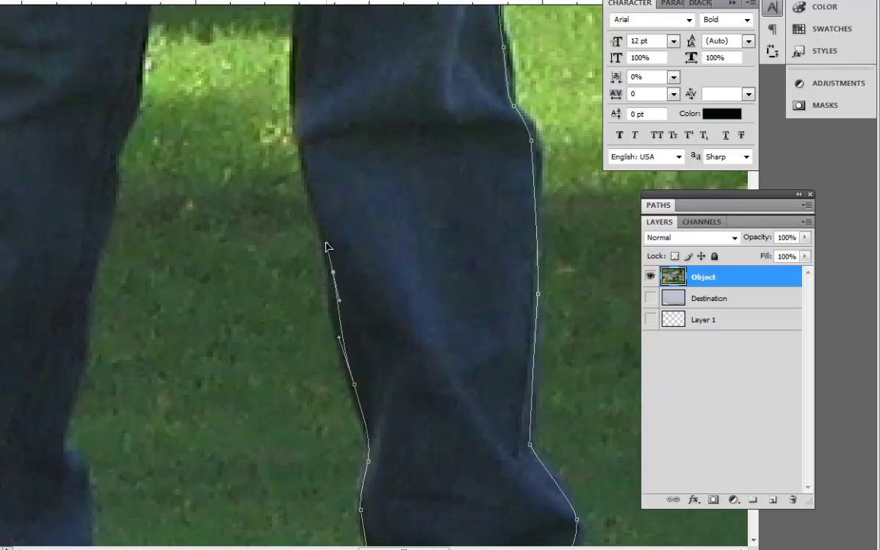
drag(305, 153, 295, 130)
drag(295, 94, 326, 379)
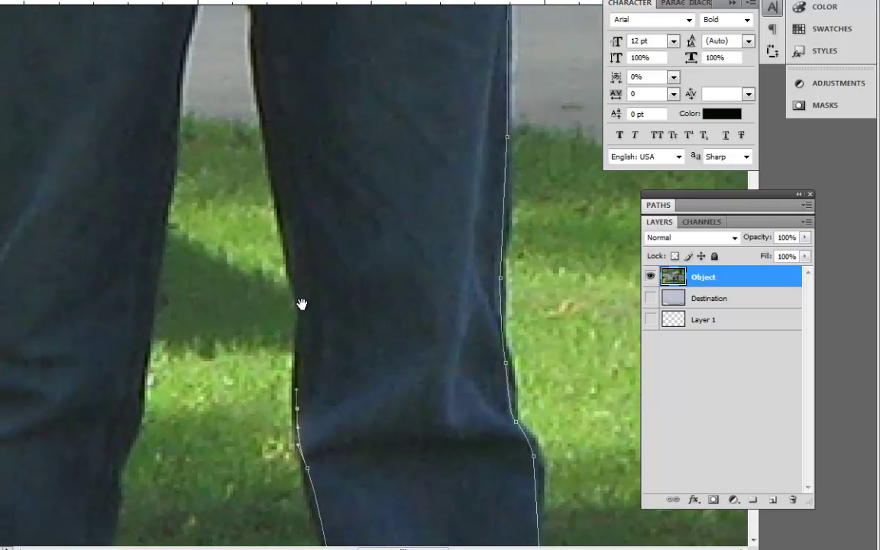
drag(300, 310, 297, 281)
drag(275, 189, 271, 178)
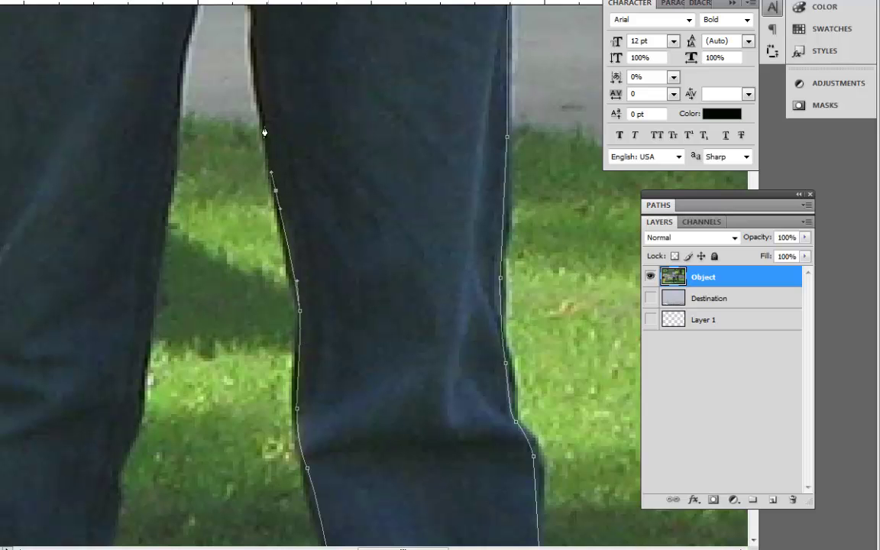
drag(254, 84, 313, 294)
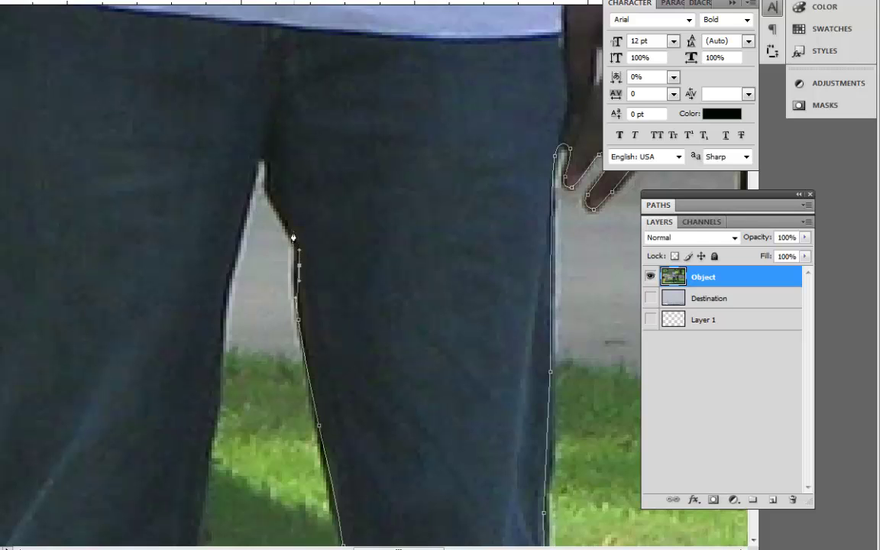
Trace around the crotch gap and down the inner edge of the right thigh toward the knee
click(263, 179)
click(264, 151)
drag(251, 178, 250, 187)
drag(225, 319, 223, 347)
drag(220, 291, 249, 73)
drag(239, 223, 233, 266)
drag(220, 353, 282, 200)
Continue the path down the inner edge of the lower right trouser leg and around the cuff folds to the shoe heel
click(260, 263)
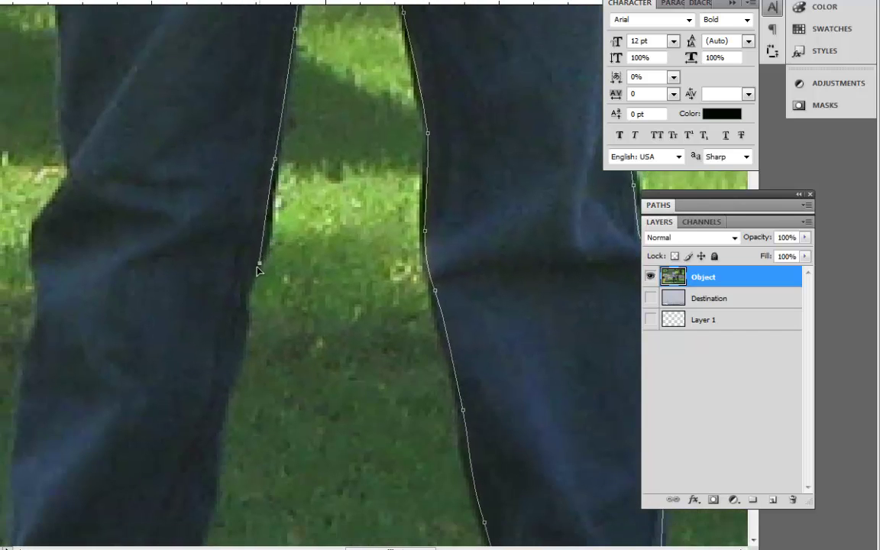
click(240, 341)
click(218, 432)
drag(228, 408, 275, 172)
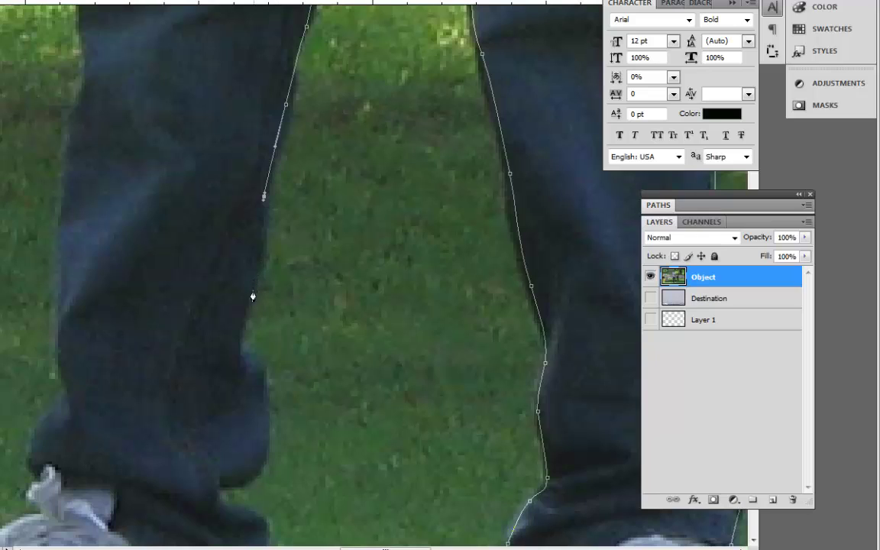
drag(254, 290, 244, 317)
drag(237, 350, 256, 390)
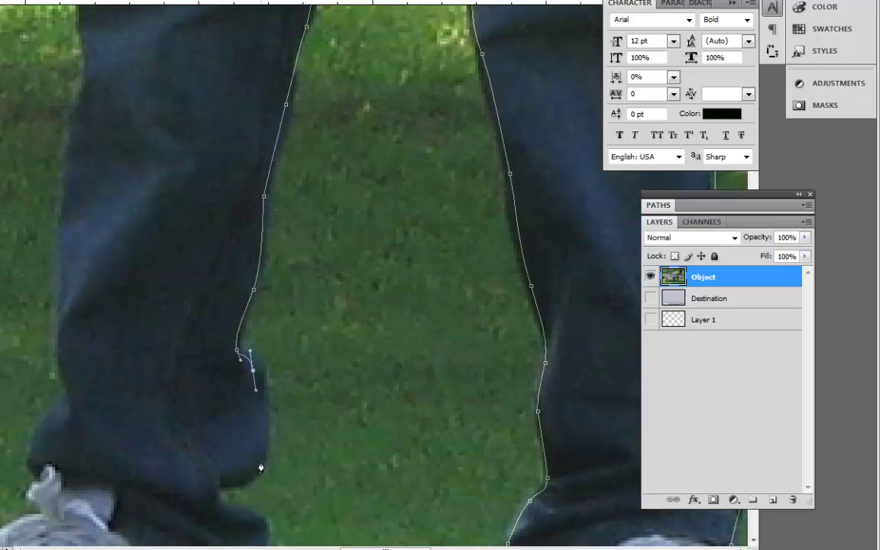
drag(259, 467, 335, 392)
click(326, 395)
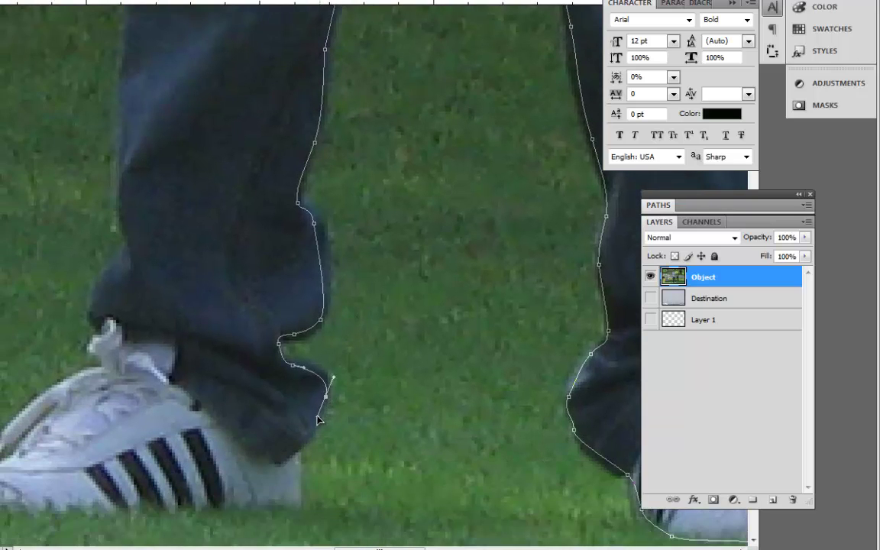
click(303, 437)
Trace the right shoe along its heel, sole and toe and back up over the laces
drag(285, 505, 262, 508)
drag(180, 507, 139, 506)
drag(86, 504, 53, 503)
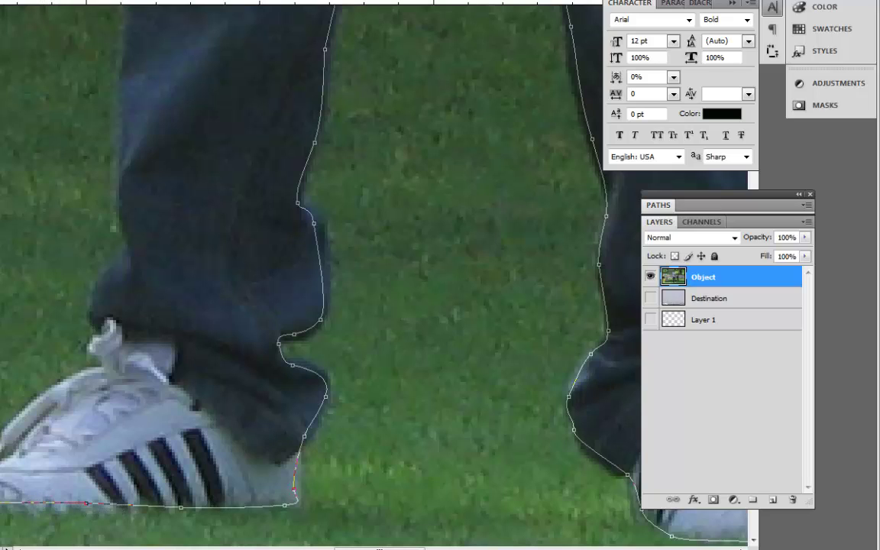
drag(4, 447, 19, 421)
drag(53, 393, 116, 474)
Trace the outer edge of the right trouser leg from the cuff up to the knee fold
drag(113, 438, 118, 416)
drag(106, 384, 109, 360)
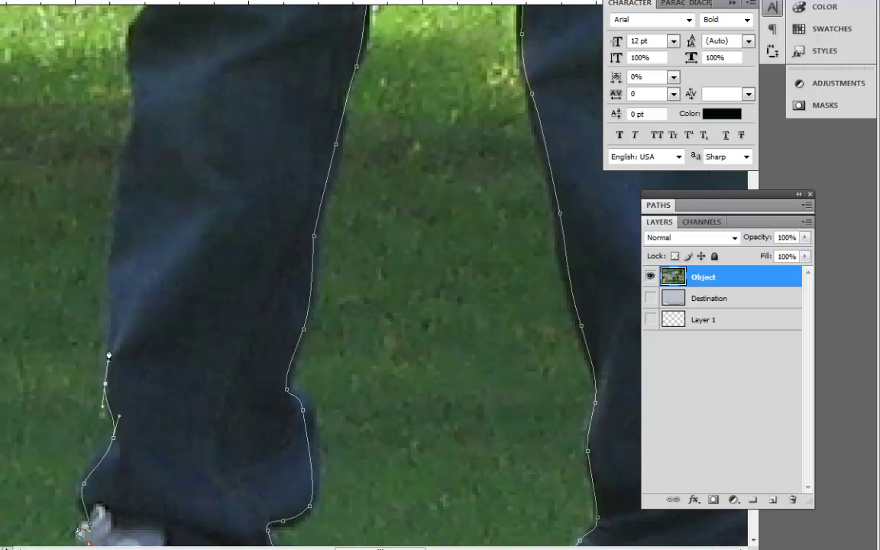
drag(109, 317, 103, 499)
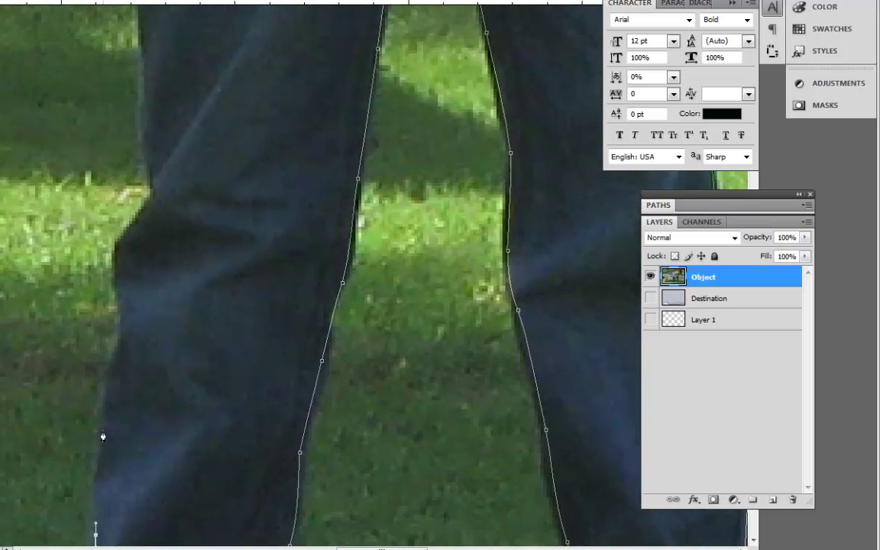
drag(105, 413, 122, 323)
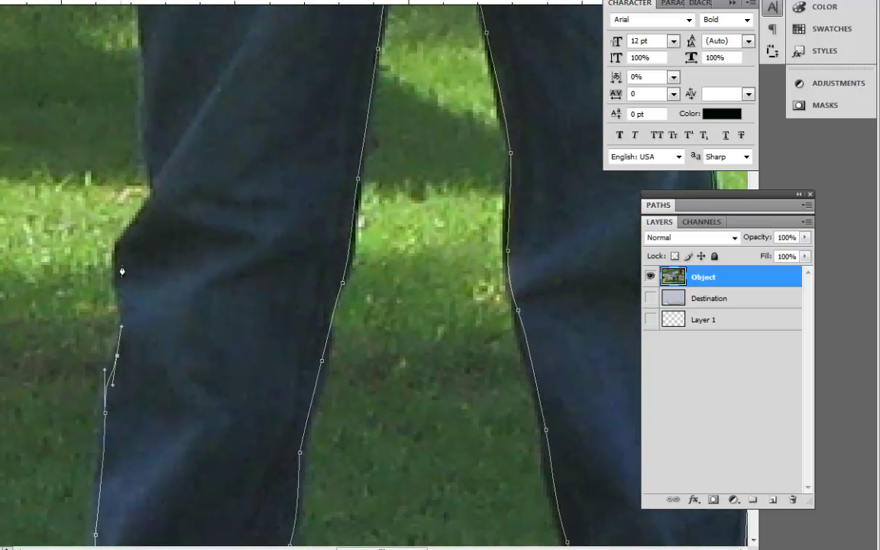
drag(118, 249, 204, 456)
Continue the path up the outer edge of the right thigh and hip to the hem of the T-shirt
drag(181, 368, 182, 345)
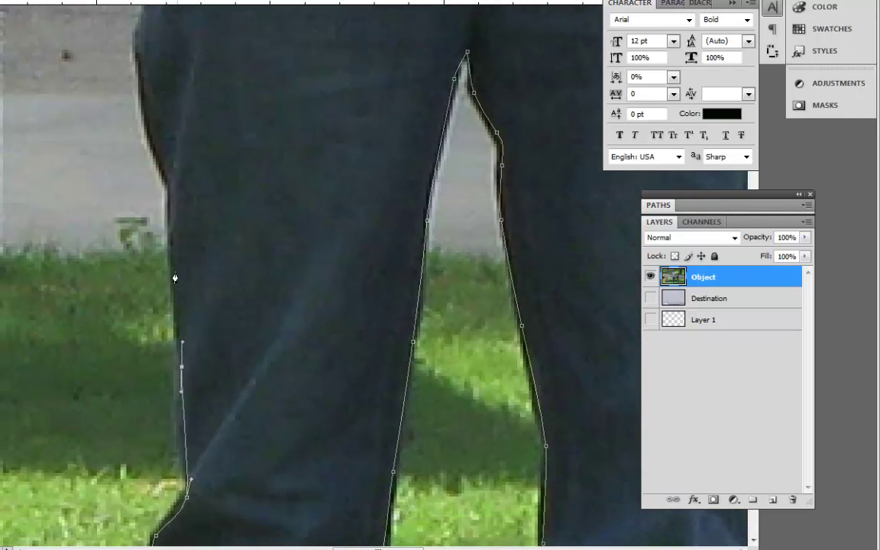
drag(174, 260, 174, 254)
drag(172, 181, 163, 158)
key(space)
drag(149, 99, 203, 371)
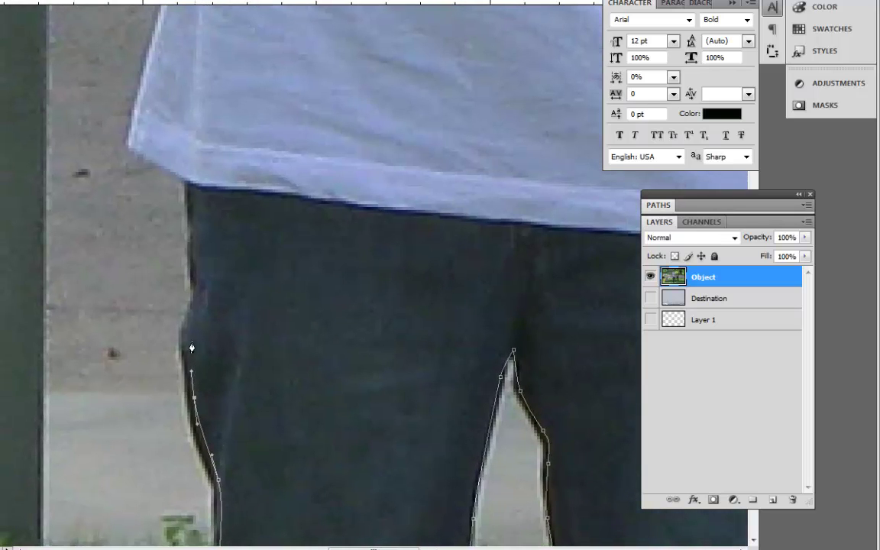
drag(187, 331, 192, 249)
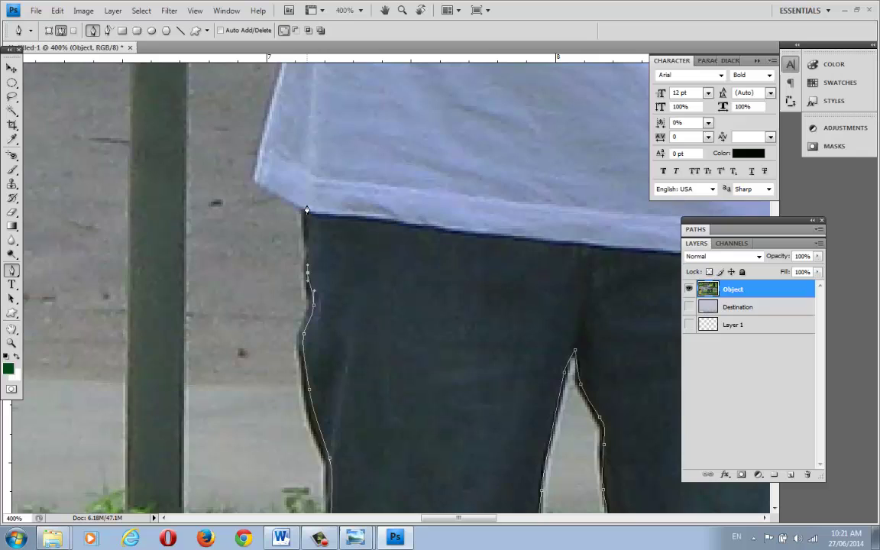
click(307, 210)
key(space)
drag(308, 213, 304, 451)
Trace around the T-shirt's hem corner and up its side to the right armpit
drag(320, 385, 328, 344)
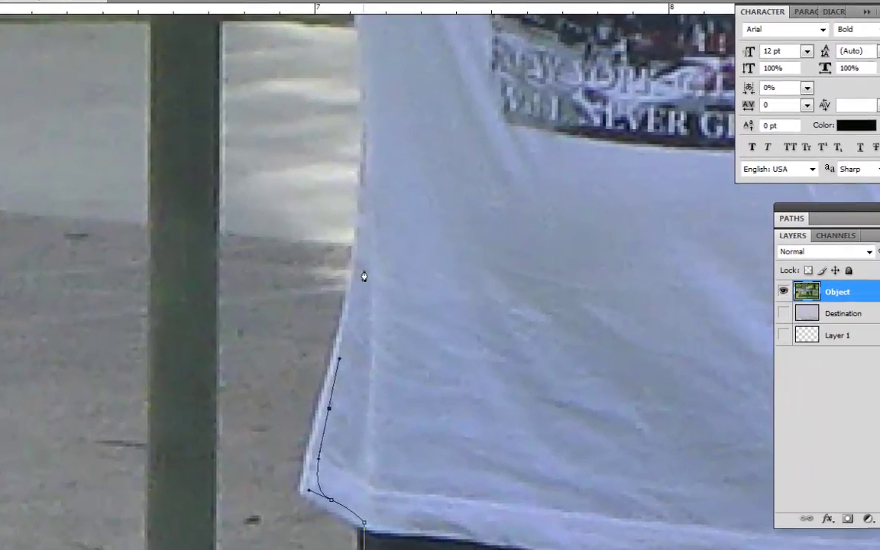
click(363, 211)
drag(383, 212, 397, 396)
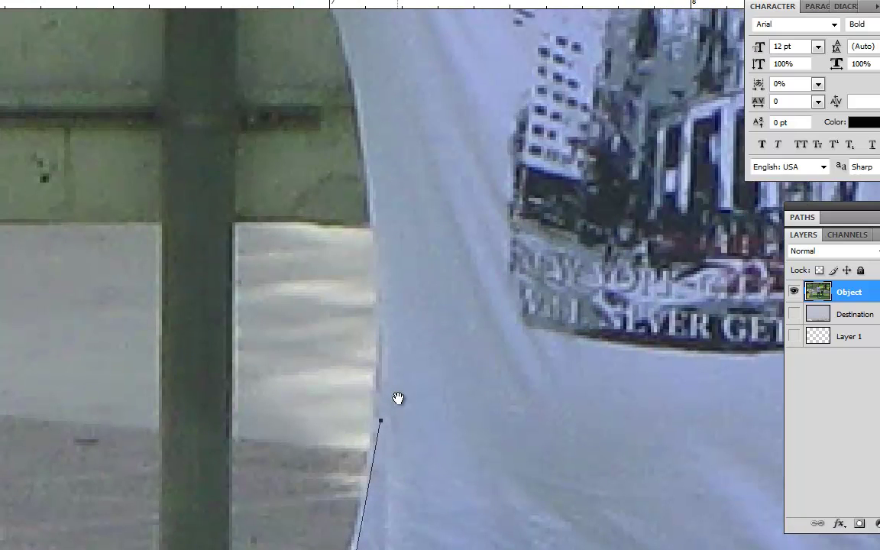
drag(381, 216, 433, 396)
key(space)
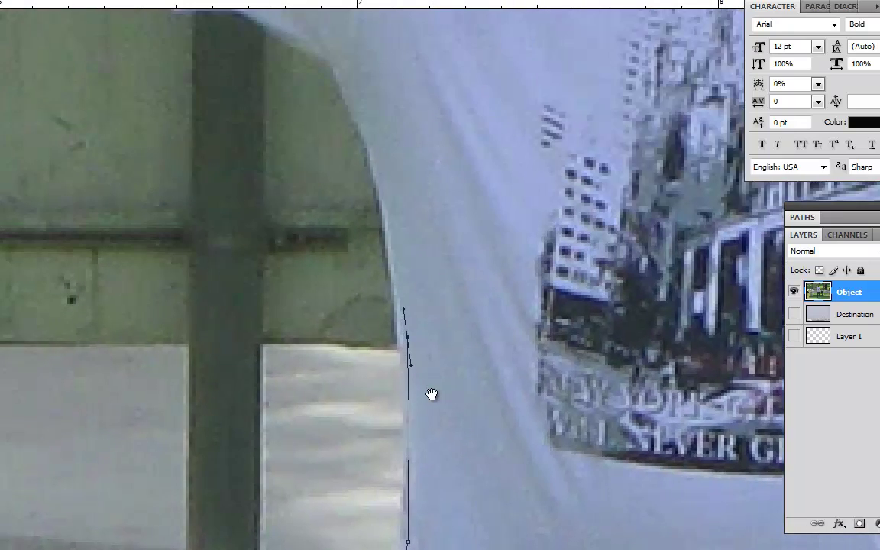
drag(365, 210, 350, 177)
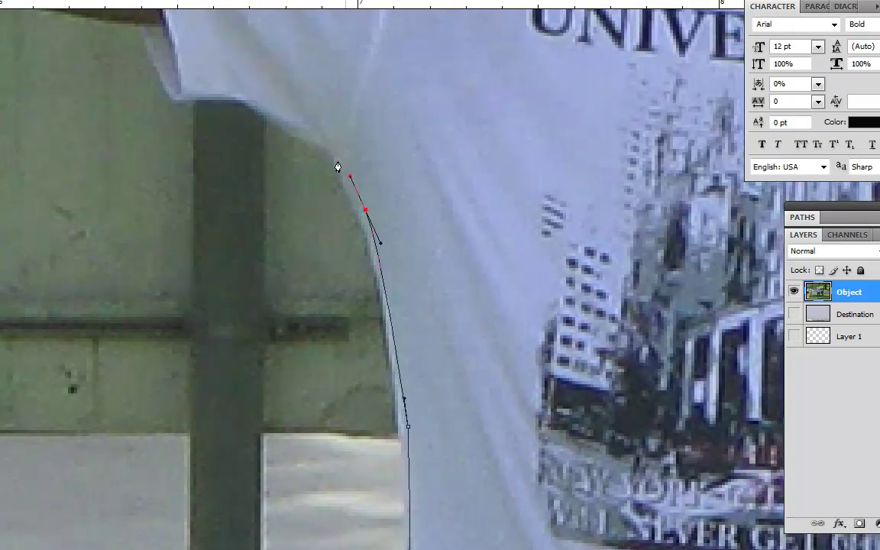
Trace the underside and opening of the right sleeve from the armpit to the raised arm
drag(314, 127, 303, 125)
drag(237, 93, 171, 93)
click(150, 49)
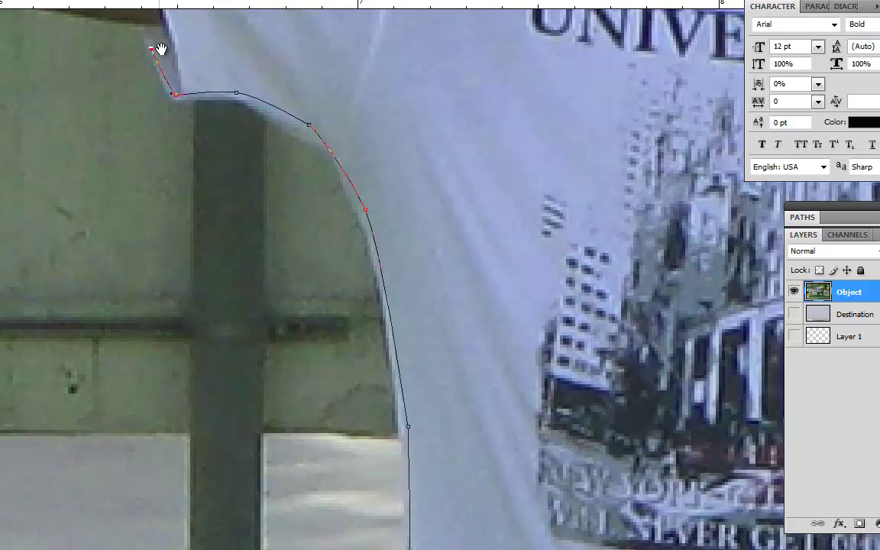
drag(161, 49, 304, 300)
click(283, 275)
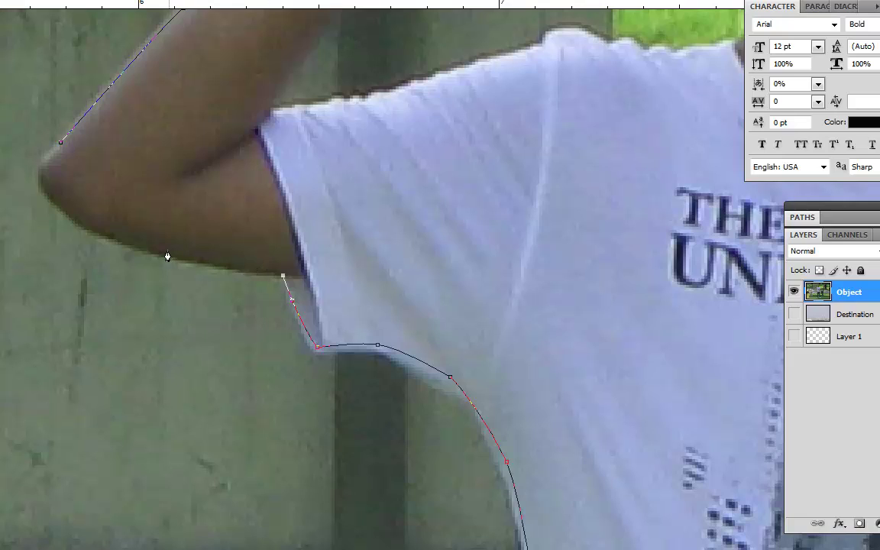
Trace the underside of the raised arm around the elbow and close the path at its starting anchor
drag(157, 248, 104, 234)
drag(63, 210, 47, 158)
click(42, 169)
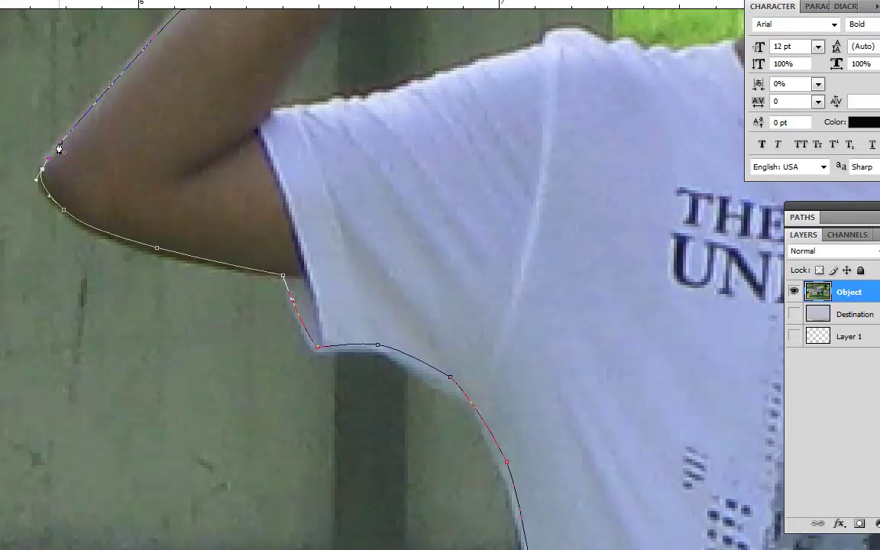
click(59, 148)
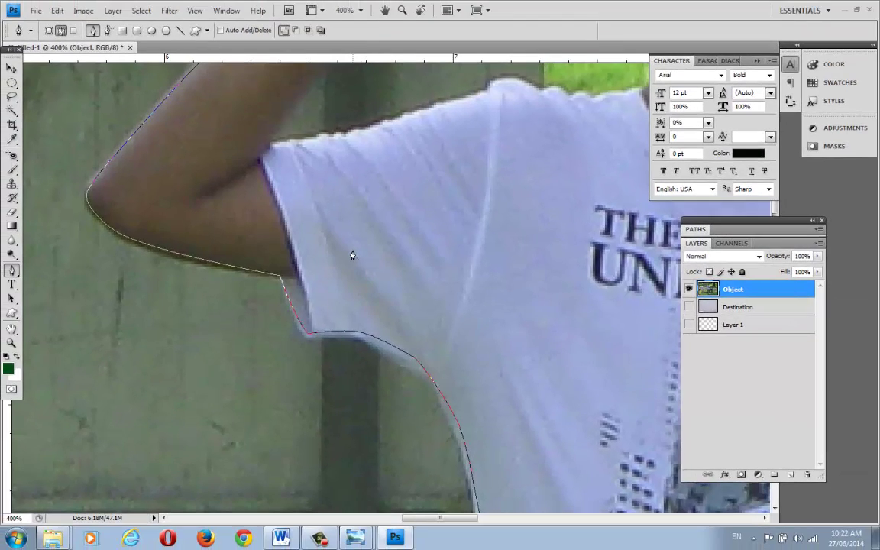
Convert the closed path around the man into a new selection with a feather radius of 2 pixels
key(ctrl+minus)
key(ctrl+minus)
key(ctrl+minus)
key(ctrl+minus)
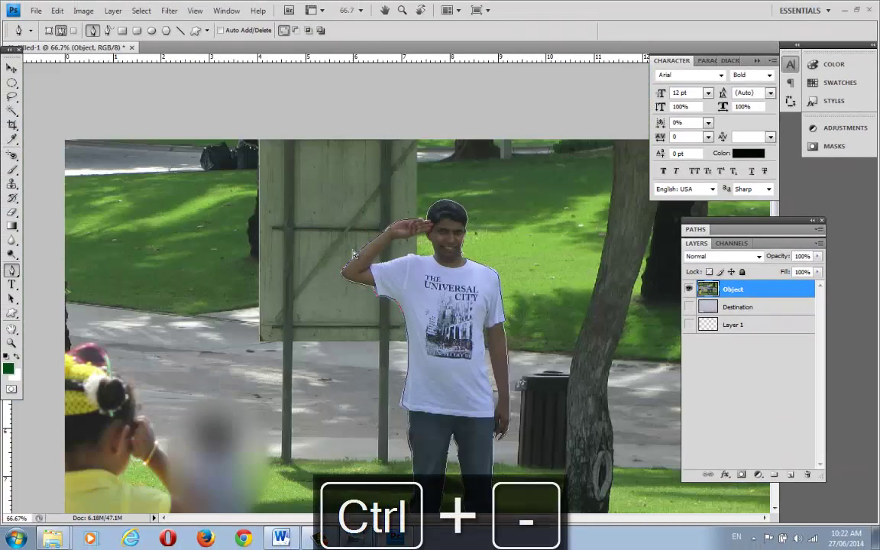
scroll(529, 397, down, 2)
key(ctrl+minus)
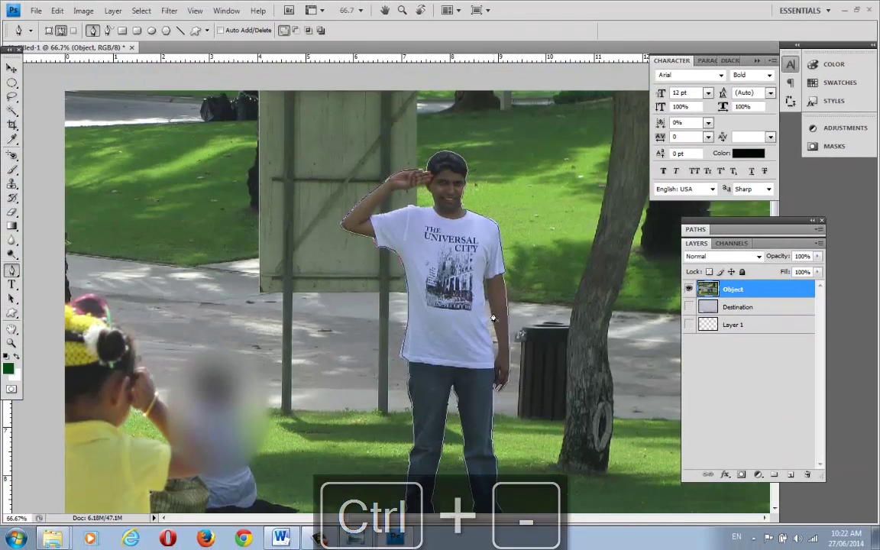
right_click(422, 264)
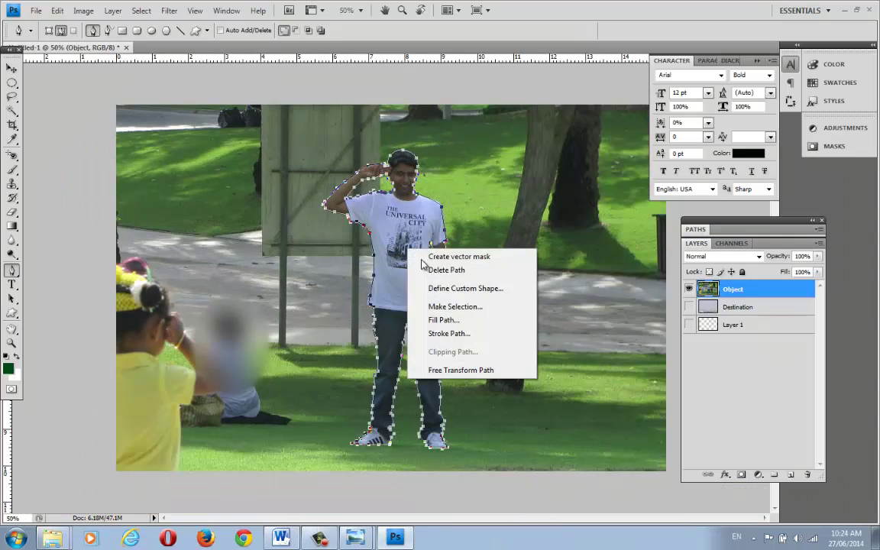
click(464, 309)
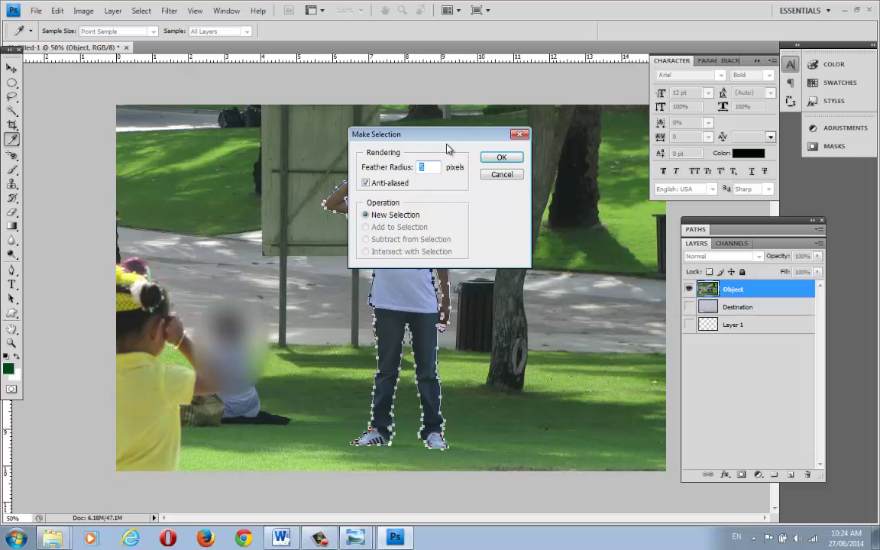
drag(446, 135, 587, 237)
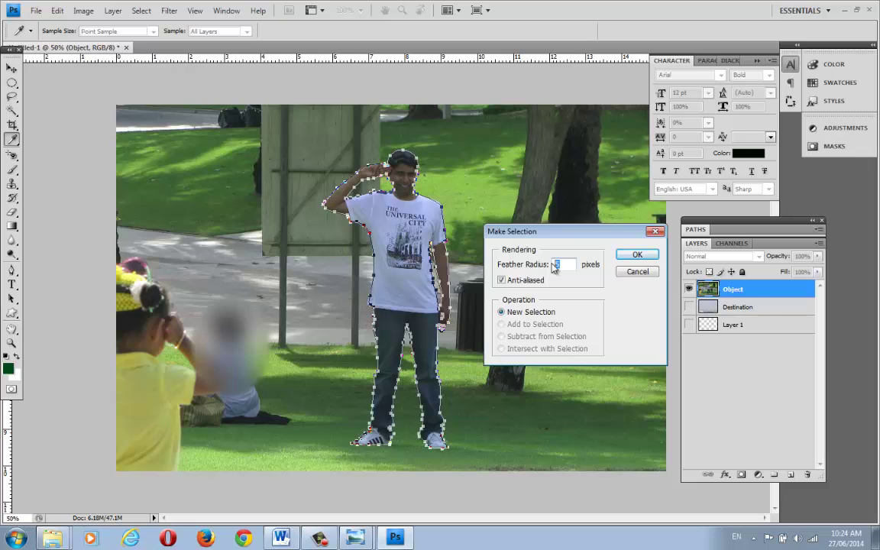
double_click(569, 263)
text(2)
click(637, 256)
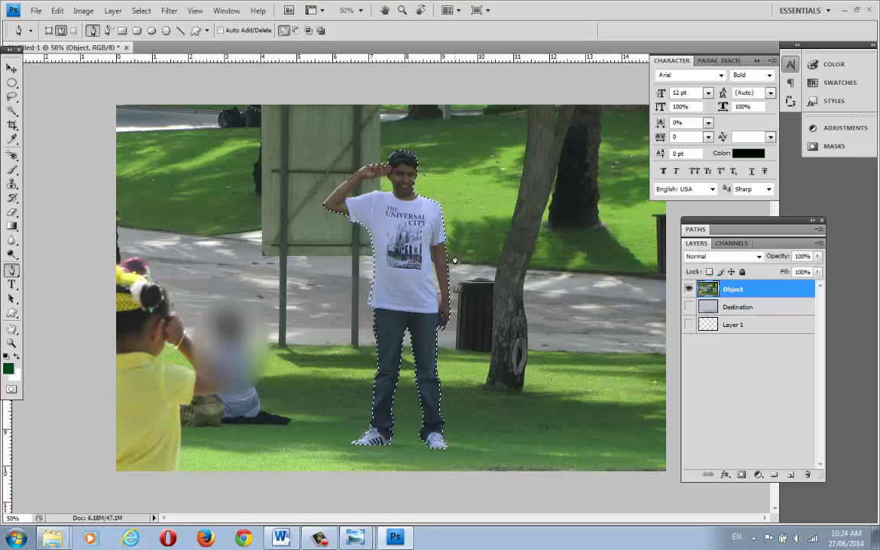
Copy the selected man, paste him as a new layer, and hide the Object layer
click(58, 10)
click(87, 93)
click(57, 11)
click(69, 113)
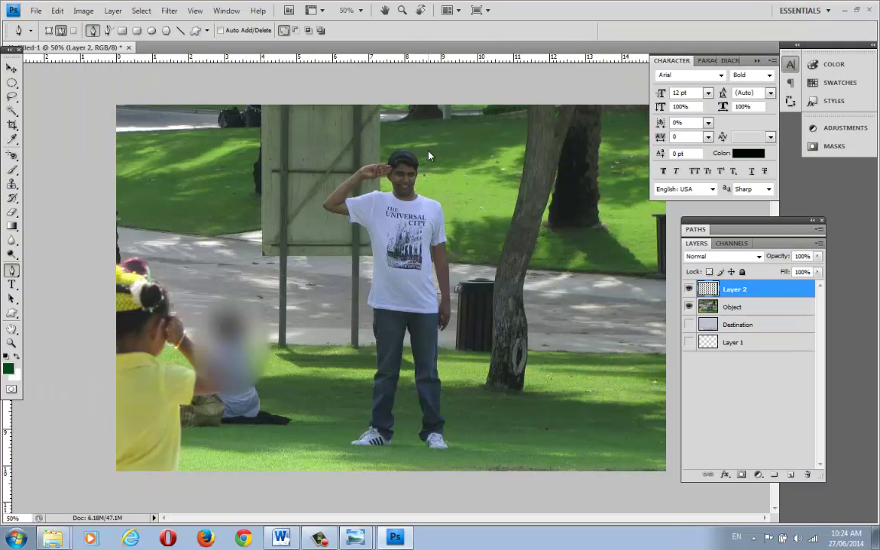
click(689, 307)
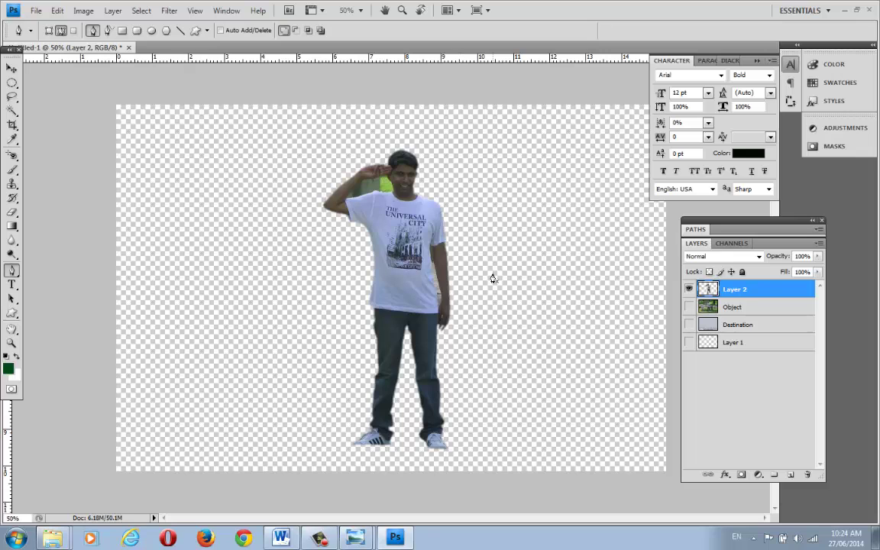
Trace the upper sleeve and shoulder edge of the leftover background gap beneath the raised arm with the Pen tool
ctrl+click(530, 283)
ctrl+click(344, 188)
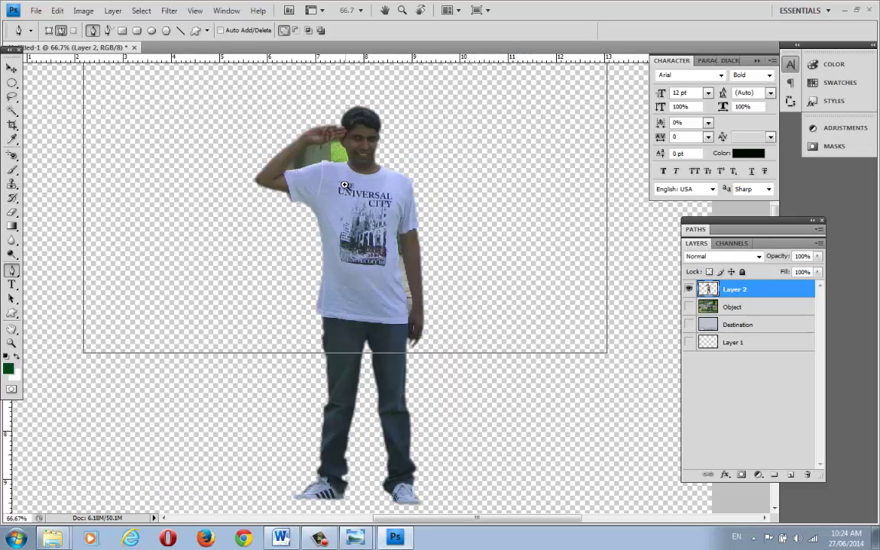
drag(346, 160, 370, 235)
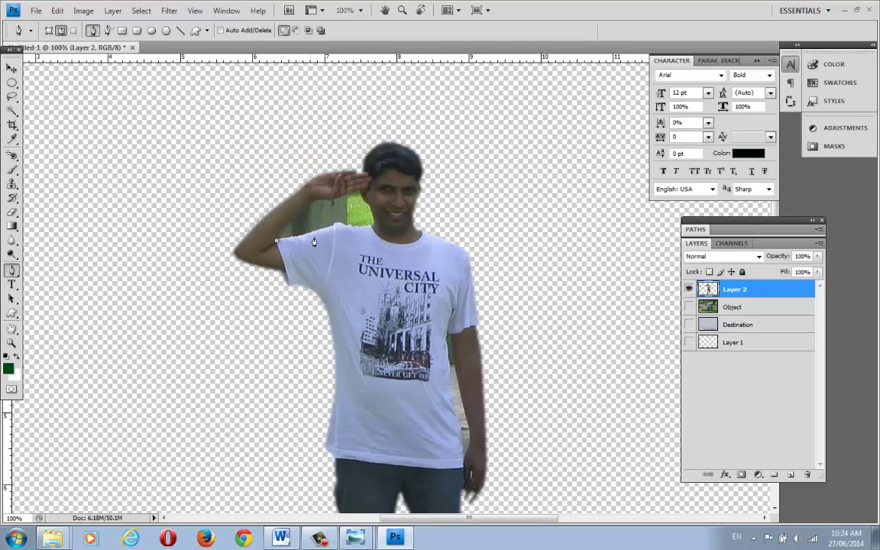
drag(317, 233, 353, 229)
scroll(370, 208, up, 1)
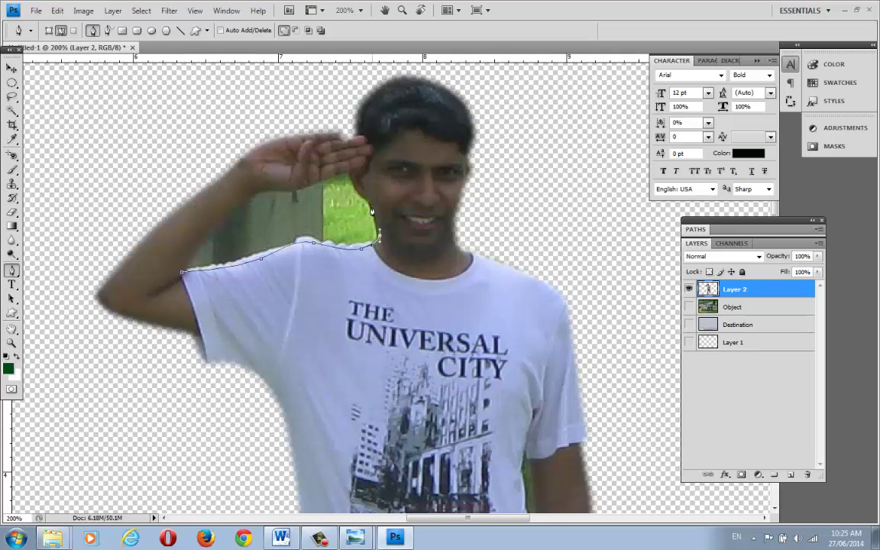
Trace the gap's edge up the neck and face, along the hand and forearm, and close the path at its starting anchor
drag(368, 198, 367, 196)
click(347, 174)
click(307, 186)
click(291, 188)
click(263, 186)
click(251, 194)
click(237, 201)
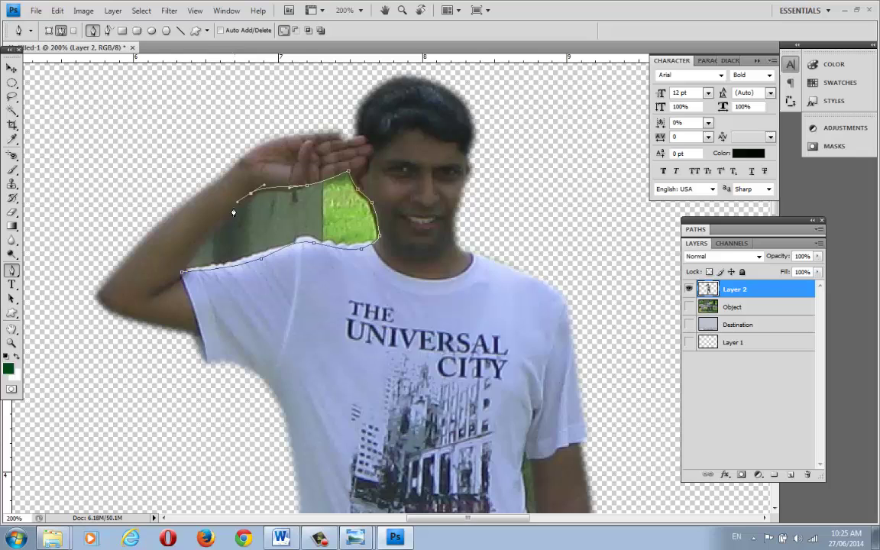
click(203, 245)
click(183, 273)
Convert the closed path under the raised arm into a selection and delete the leftover background inside it
right_click(231, 183)
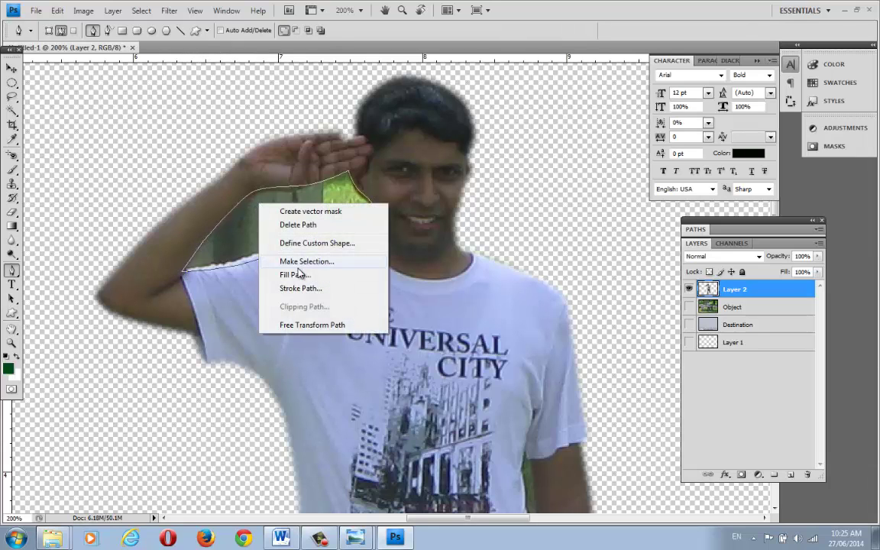
click(283, 262)
key(Return)
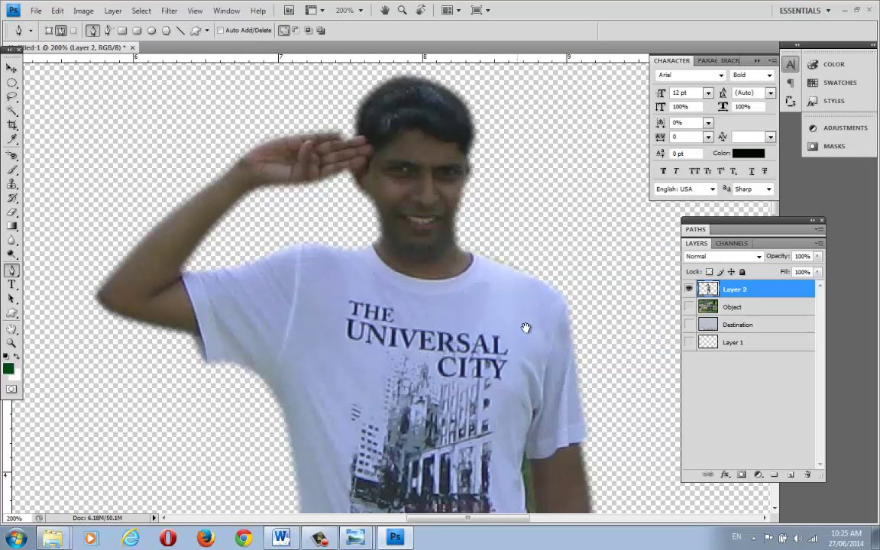
Trace the shirt-side edge of the background gap beside the lowered arm, from the armpit to the shirt hem
drag(526, 326, 415, 176)
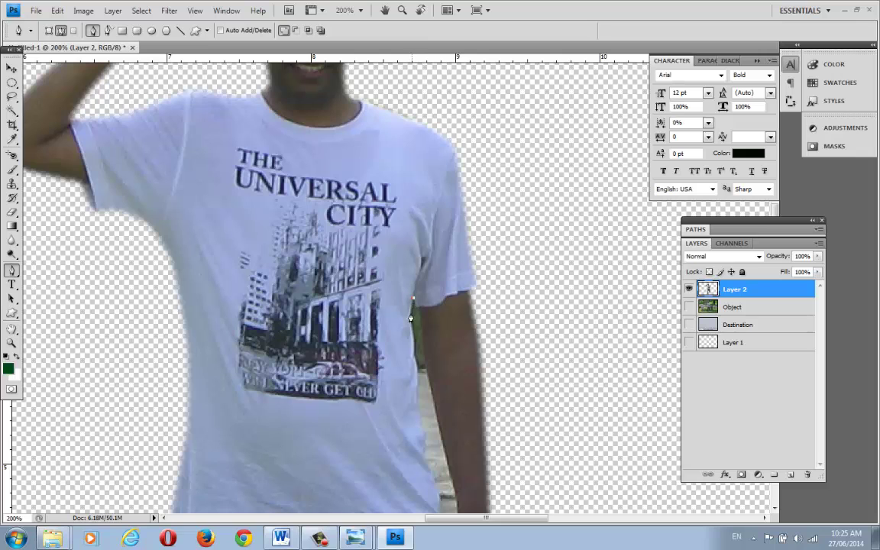
mouse_move(412, 346)
mouse_down()
mouse_move(419, 411)
mouse_move(433, 299)
mouse_up()
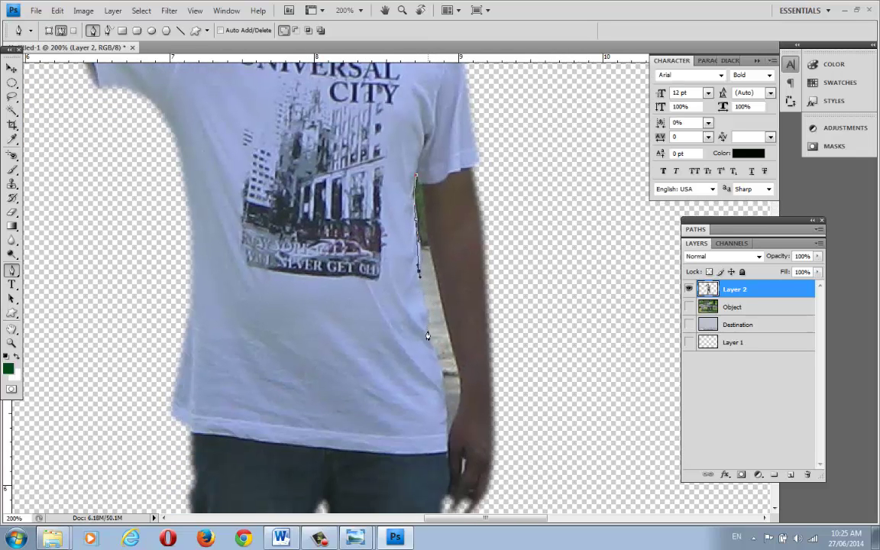
drag(429, 333, 430, 348)
click(441, 384)
click(447, 451)
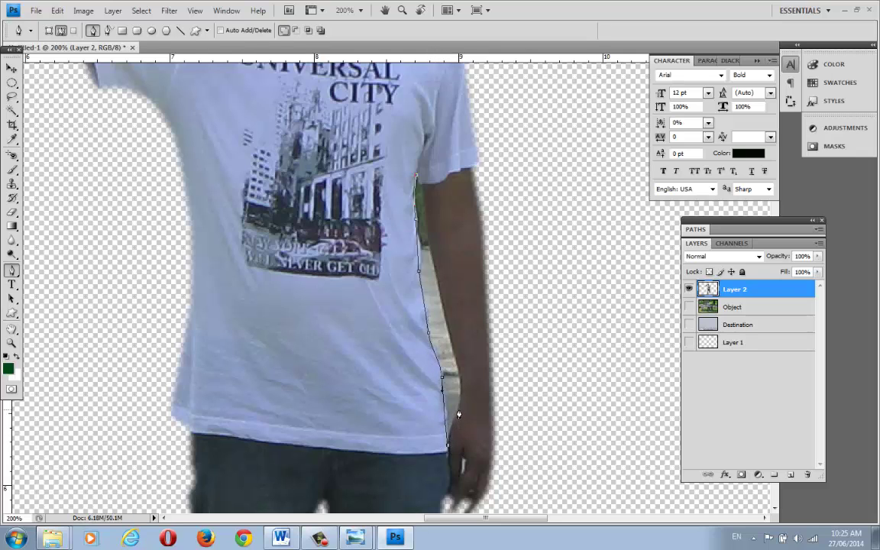
Trace the gap's edge up the inside of the lowered arm and close the path at the armpit
drag(459, 414, 459, 398)
click(432, 247)
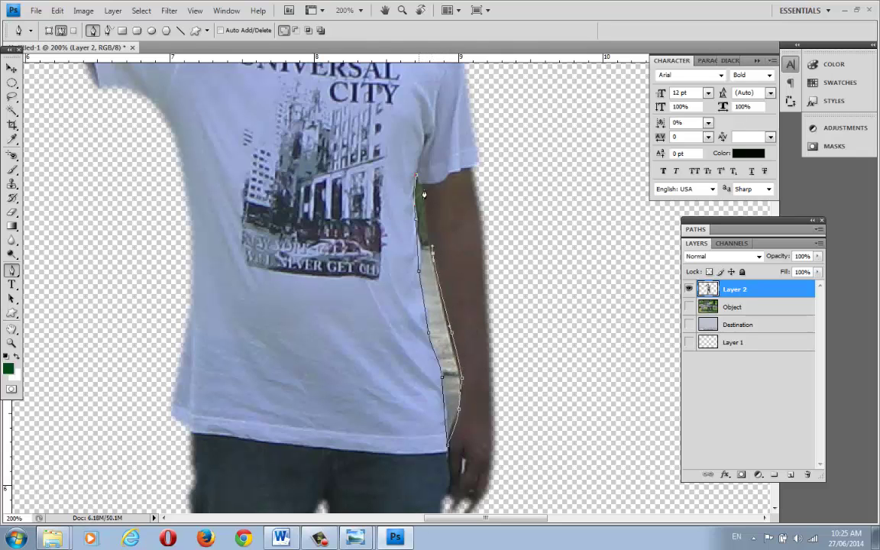
click(418, 179)
Convert the path beside the lowered arm into a selection, delete the leftover background inside it, and deselect
right_click(429, 239)
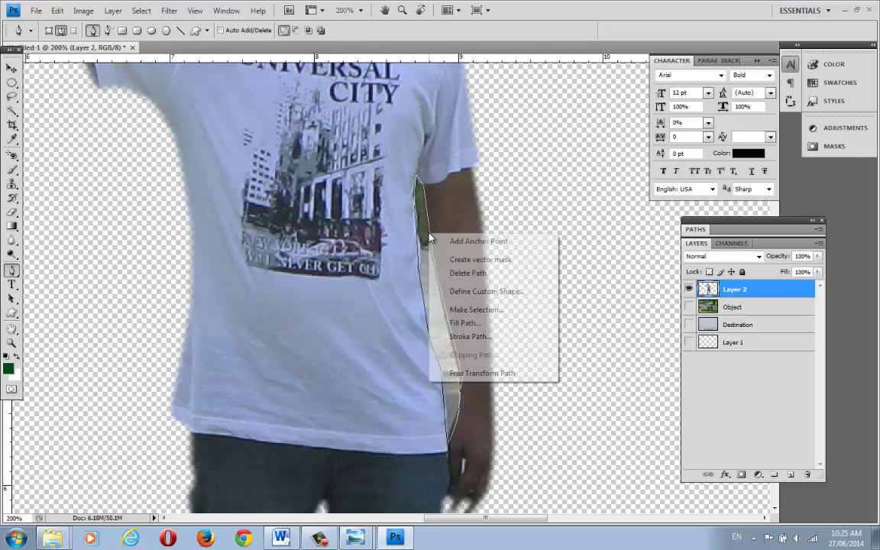
click(470, 308)
key(Return)
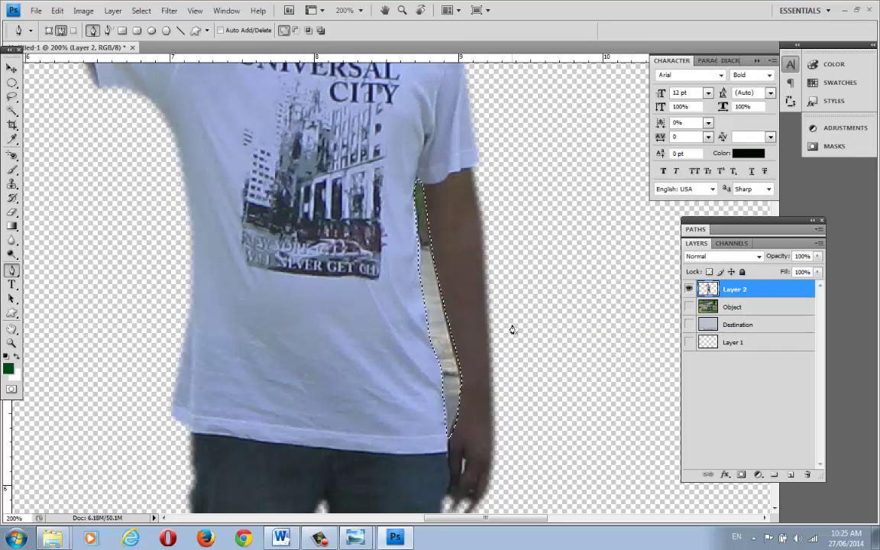
key(ctrl+d)
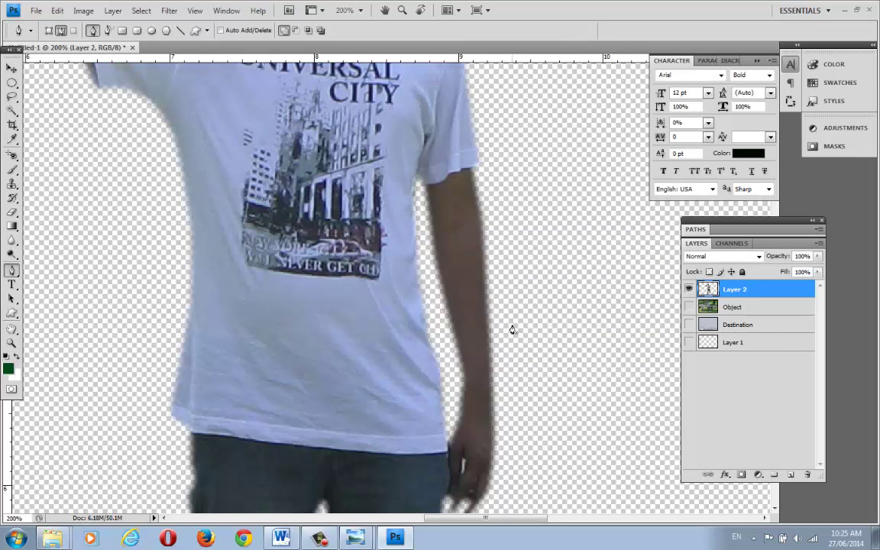
Compare the finished cut-out with the original photo by toggling the visibility of Layer 2 and the Object layer
key(space)
drag(530, 409, 537, 306)
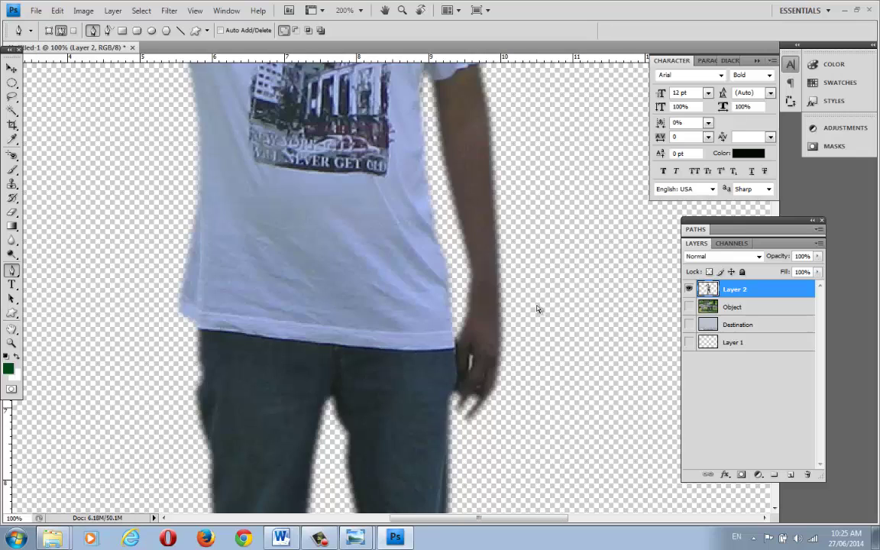
key(ctrl+minus)
key(ctrl+minus)
key(ctrl+minus)
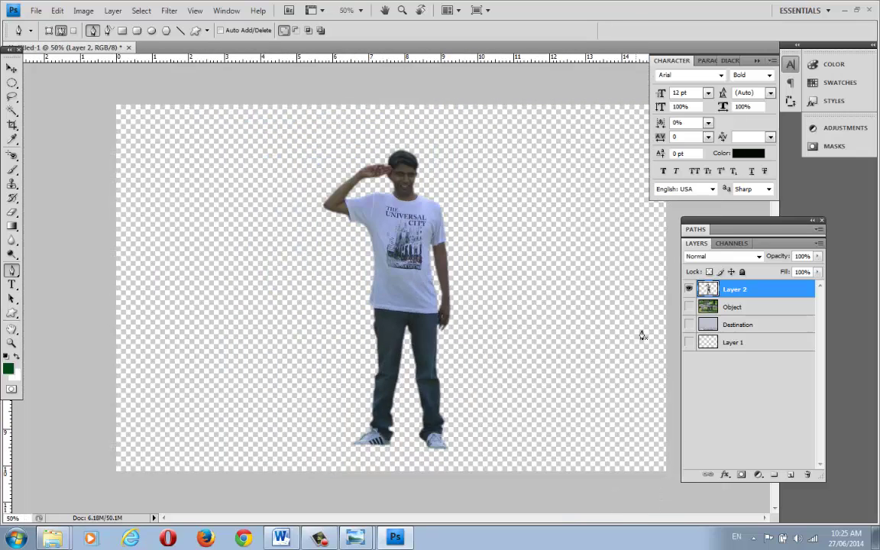
click(689, 307)
click(689, 288)
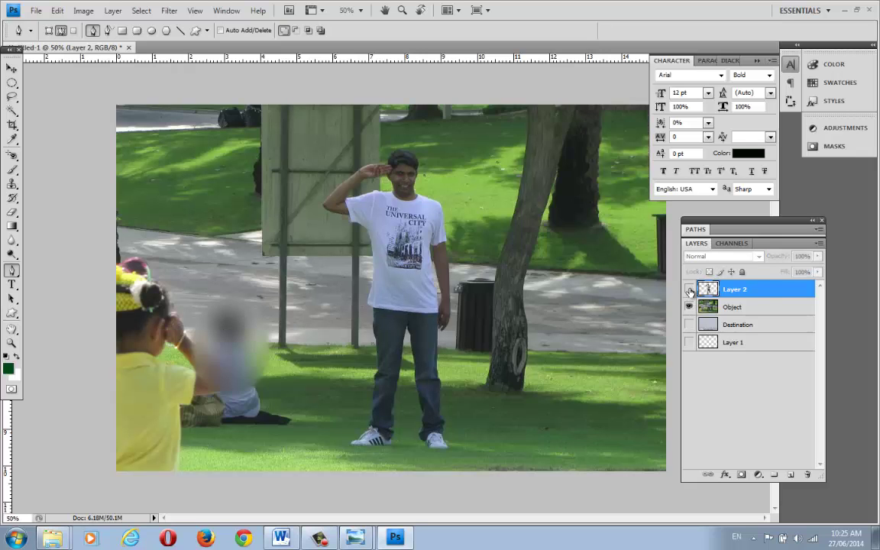
click(689, 306)
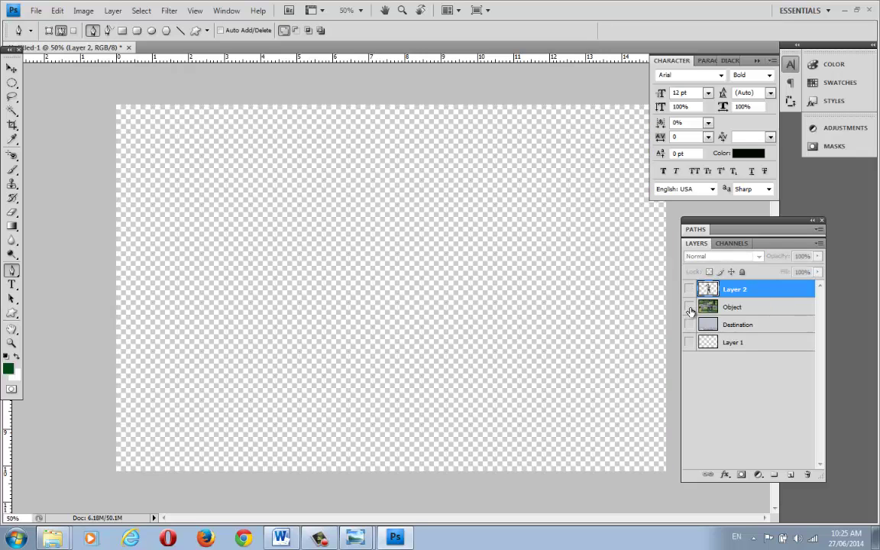
click(689, 306)
click(689, 306)
click(690, 306)
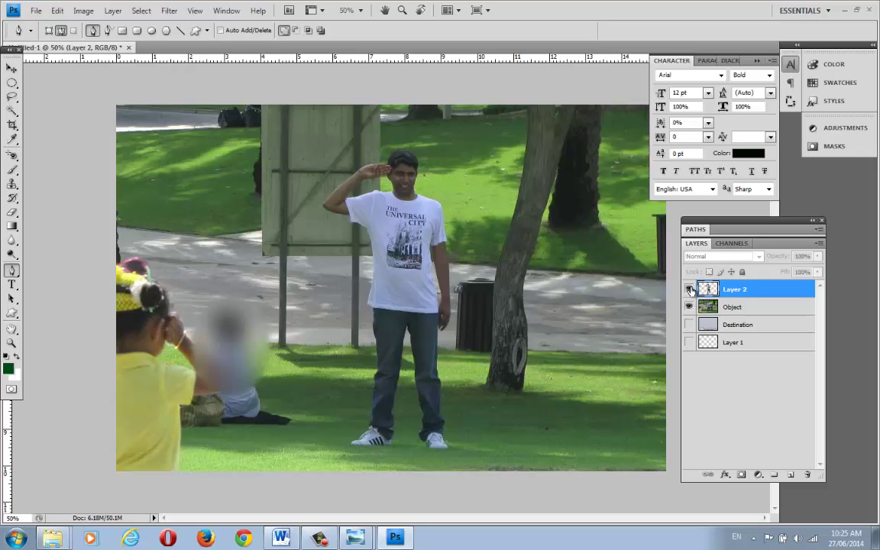
click(689, 290)
click(690, 306)
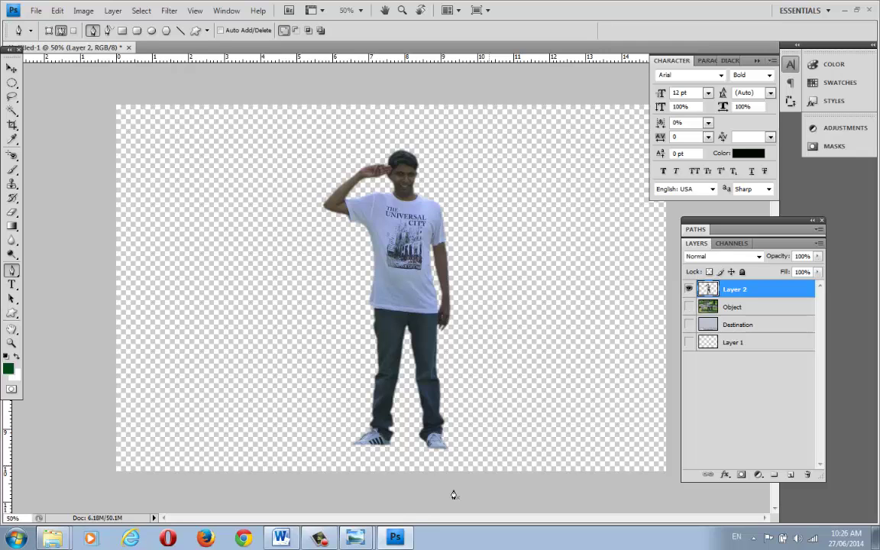
Switch to the Word task document, review the extraction and destination sizing instructions, and return to Photoshop
click(282, 538)
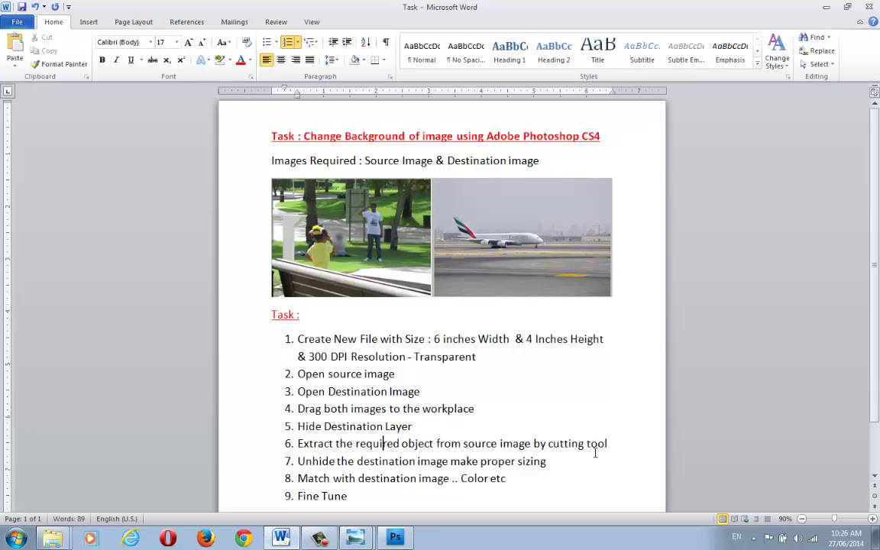
drag(618, 444, 297, 444)
scroll(436, 464, down, 1)
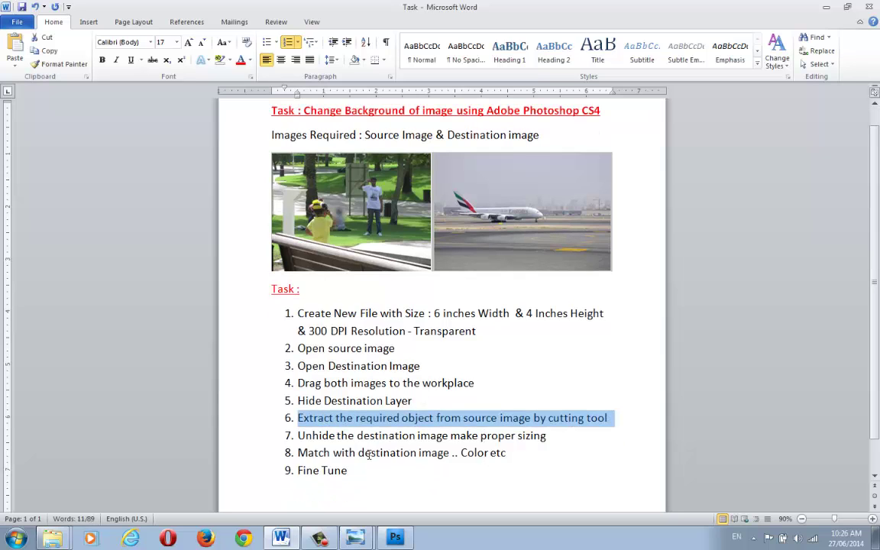
click(512, 453)
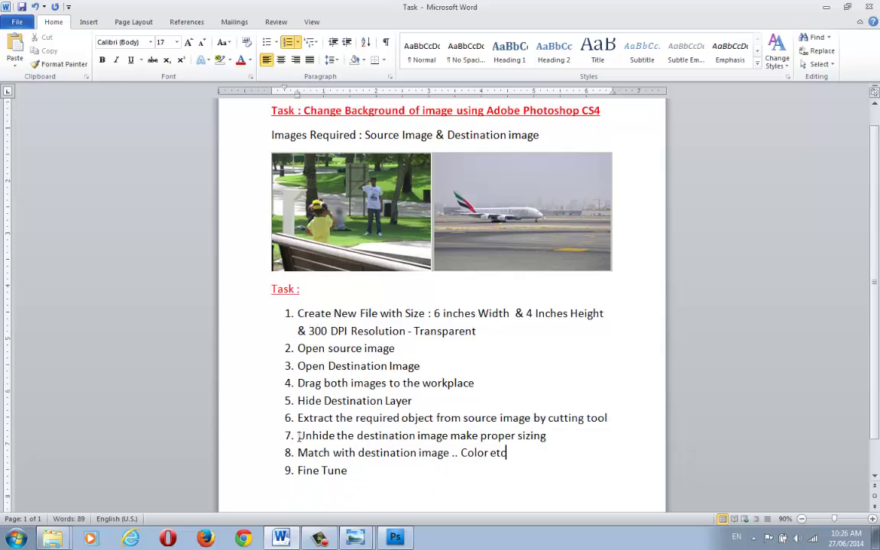
drag(298, 436, 550, 437)
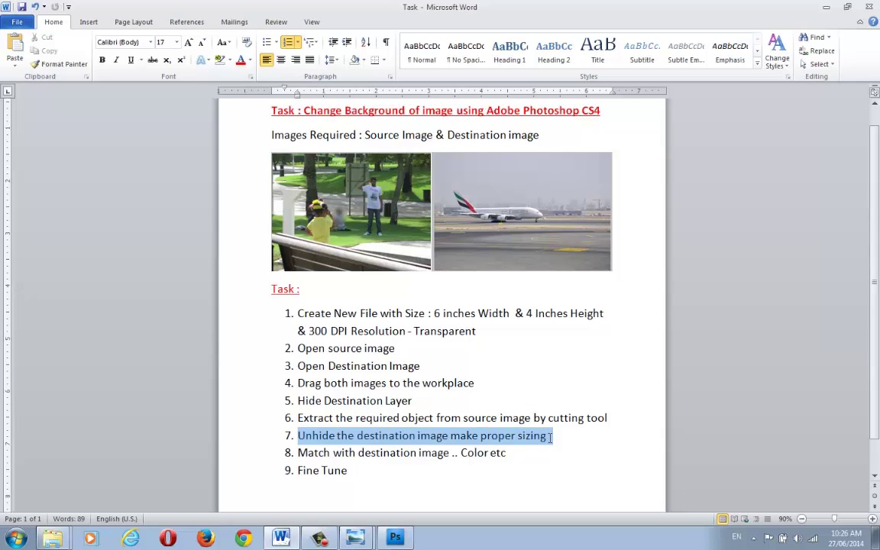
click(517, 439)
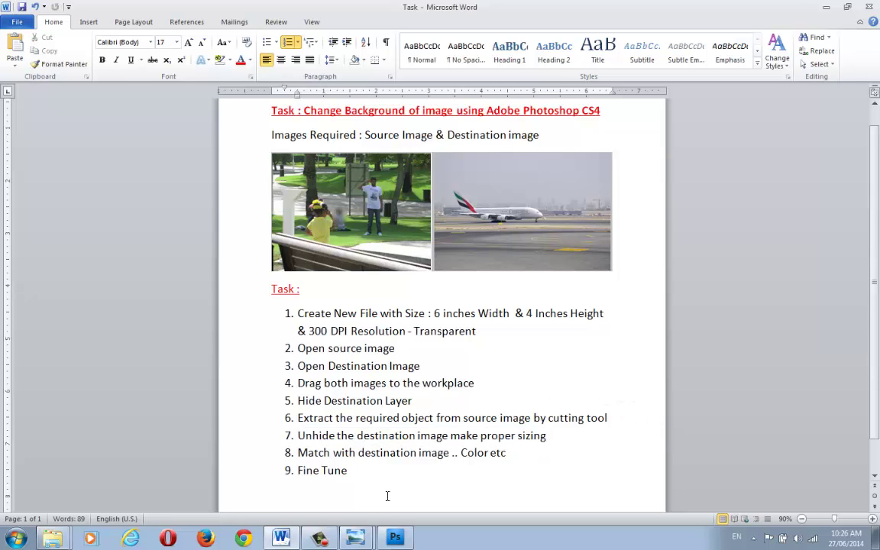
mouse_move(395, 538)
click(419, 505)
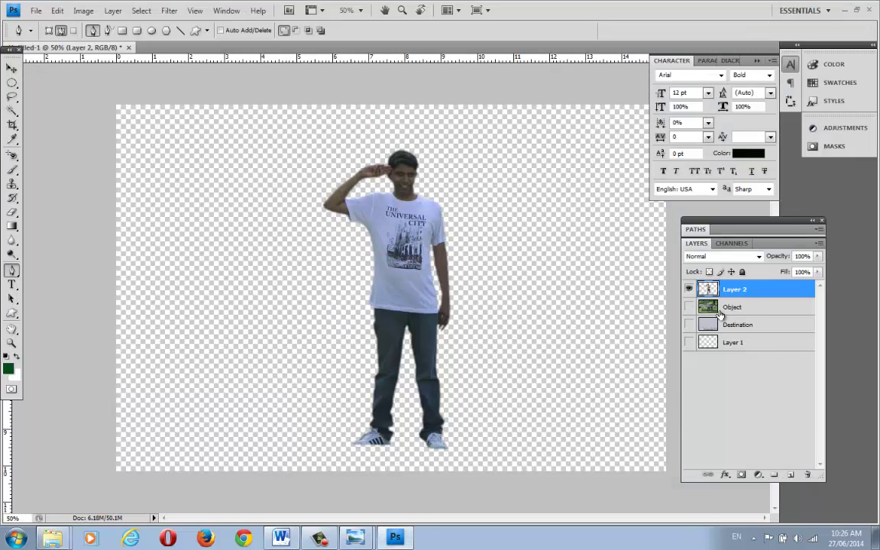
Hide Layer 2, then show and select the Destination layer
click(688, 289)
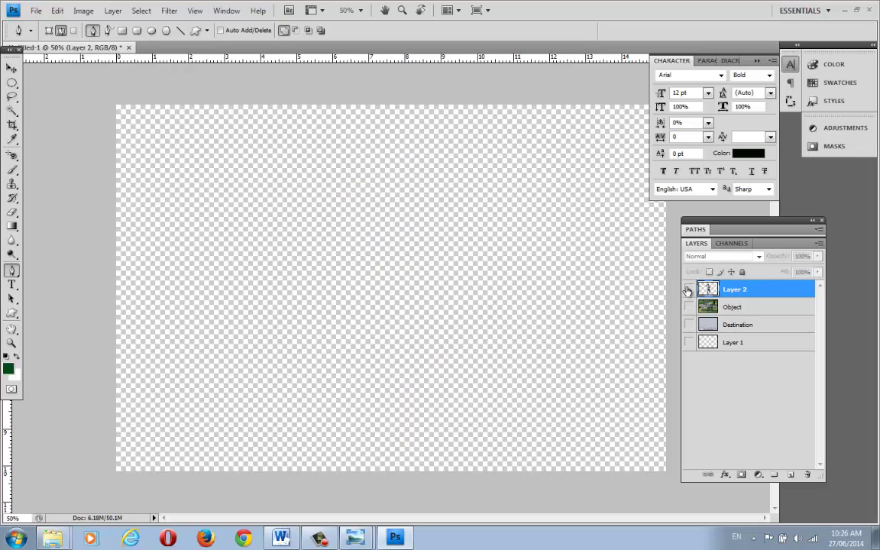
click(688, 325)
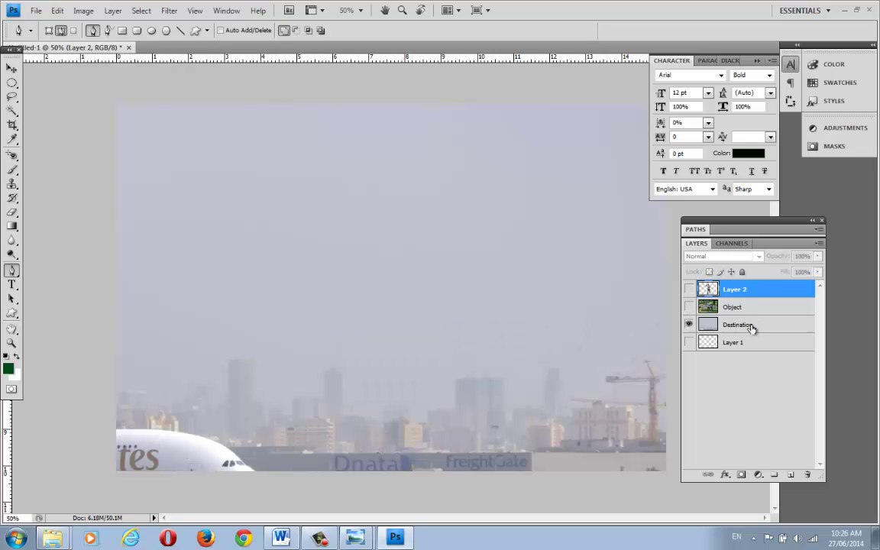
click(752, 328)
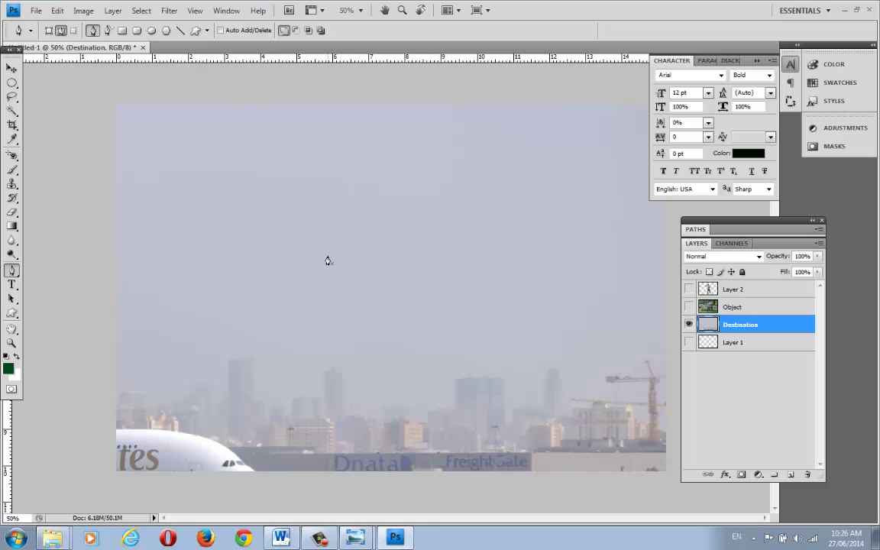
Scale the Destination layer proportionally to about 48.2% with Free Transform and position it so the airport scene fills the canvas
key(ctrl+minus)
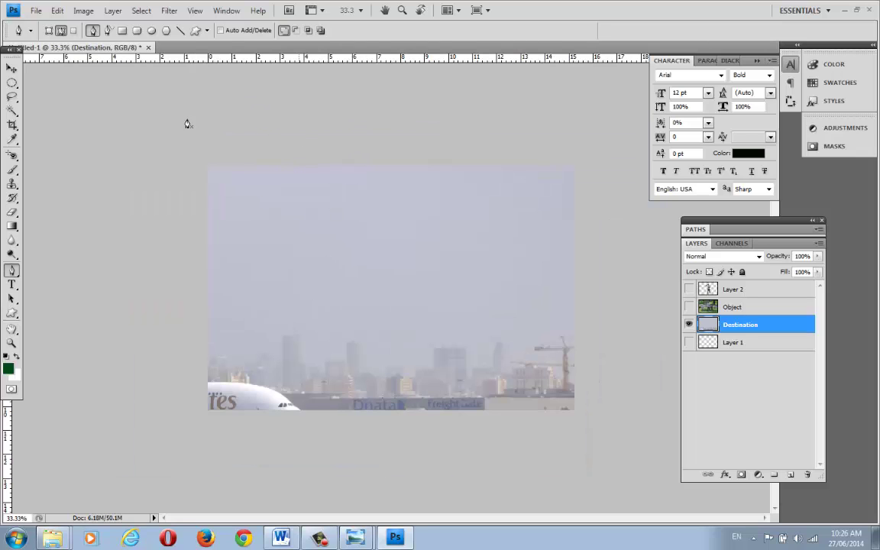
click(13, 68)
drag(286, 252, 309, 246)
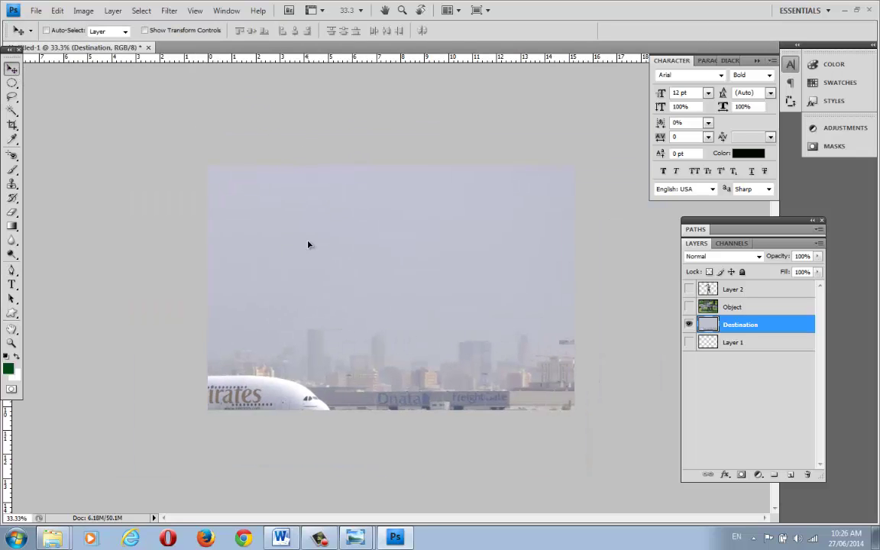
click(57, 10)
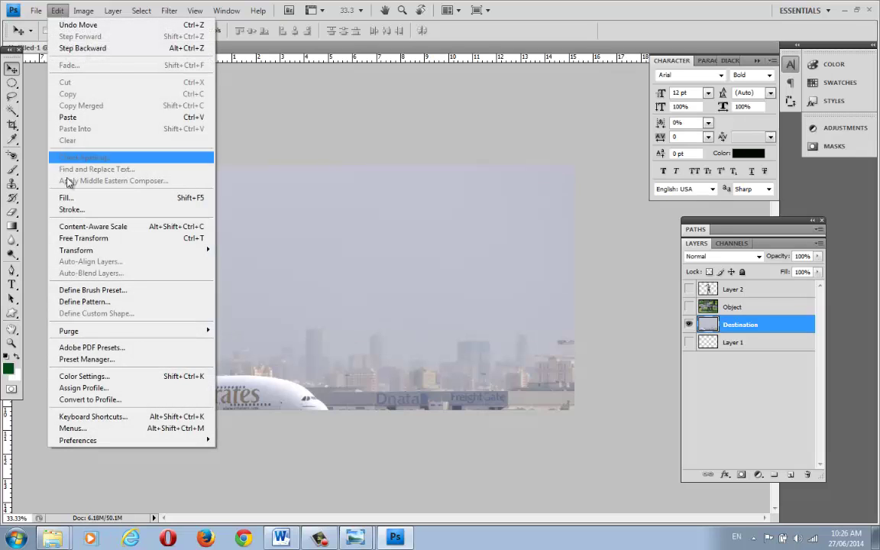
click(92, 238)
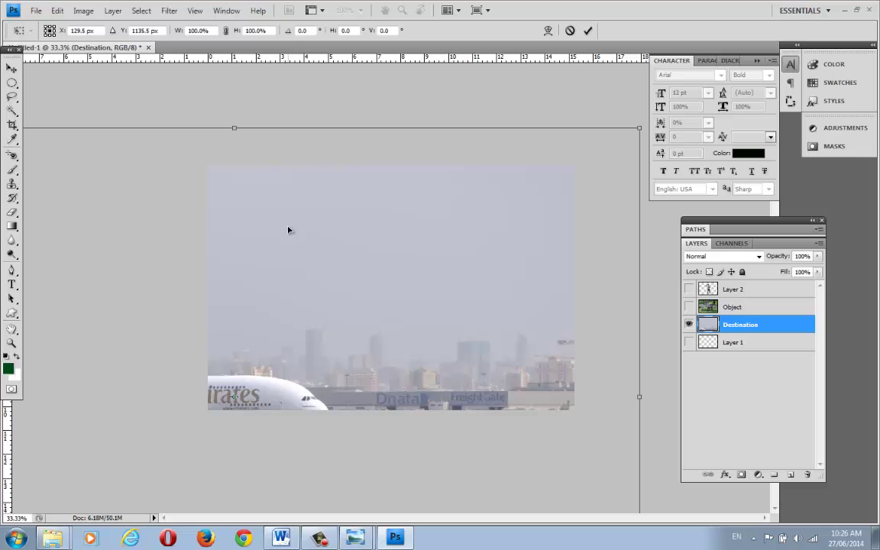
key(ctrl+minus)
key(ctrl+minus)
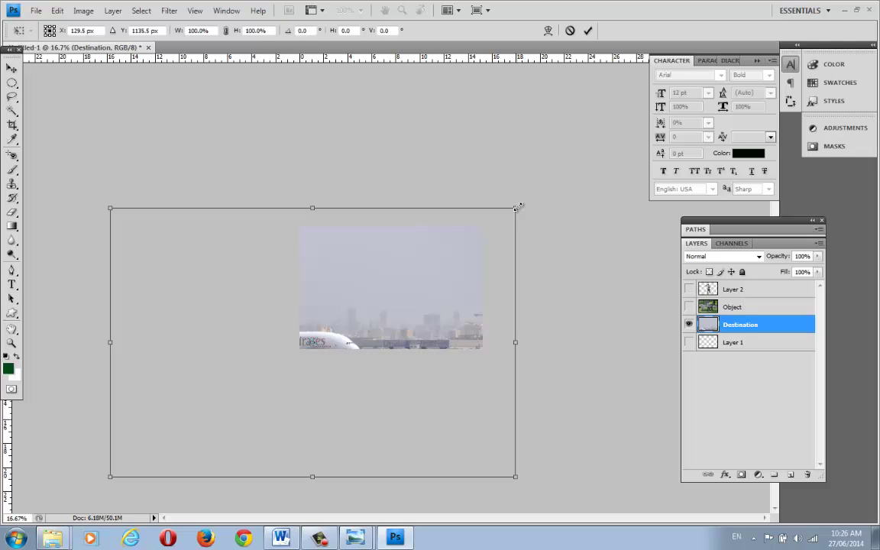
drag(517, 207, 426, 269)
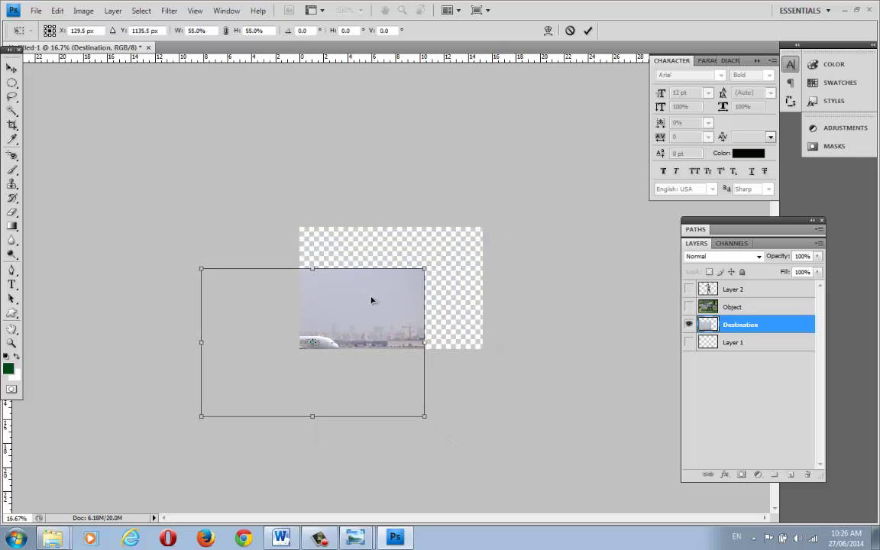
drag(346, 309, 419, 266)
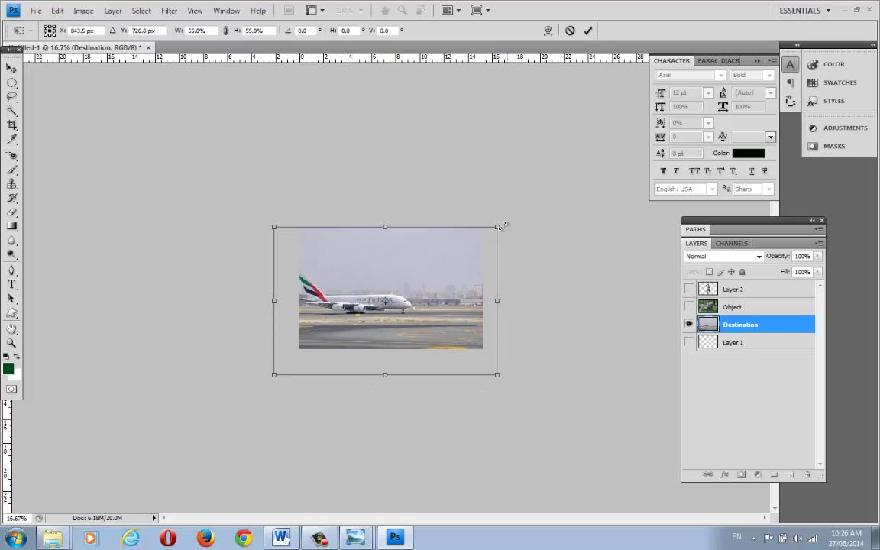
drag(497, 227, 480, 228)
mouse_move(463, 271)
mouse_down()
mouse_move(465, 250)
mouse_move(469, 259)
mouse_up()
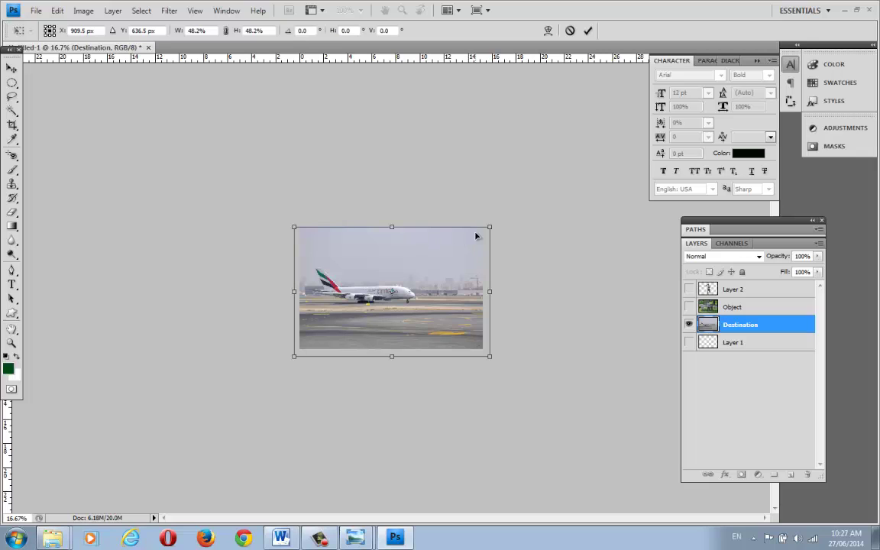
key(Return)
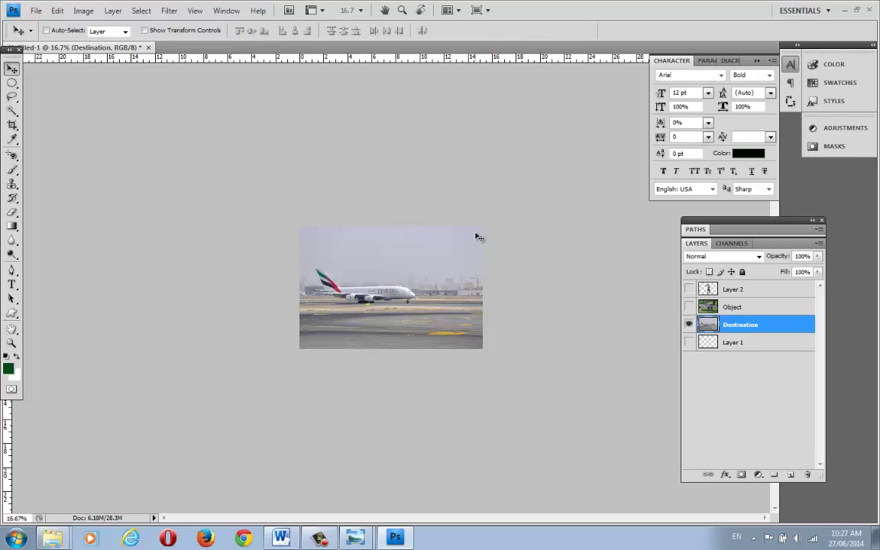
Check the Destination layer by toggling its visibility, and show Layer 2 with the man over the airport scene
click(437, 231)
click(436, 230)
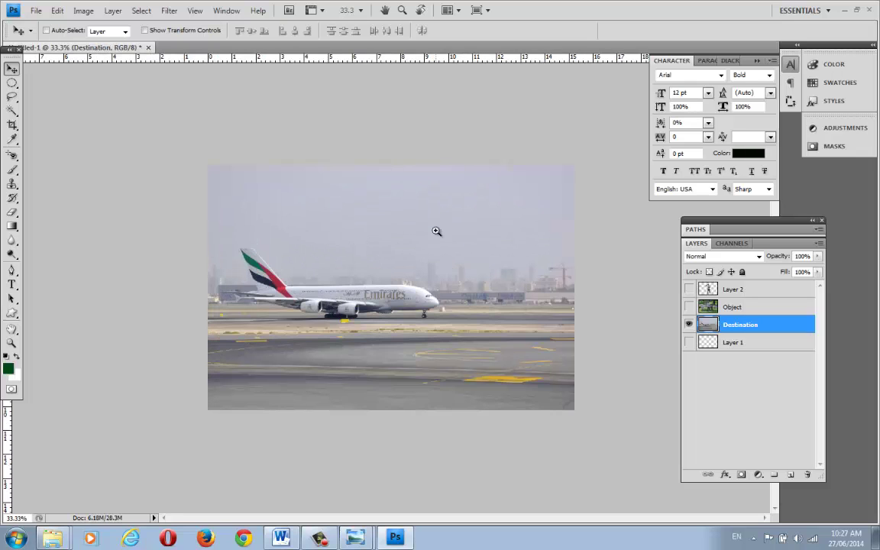
click(436, 231)
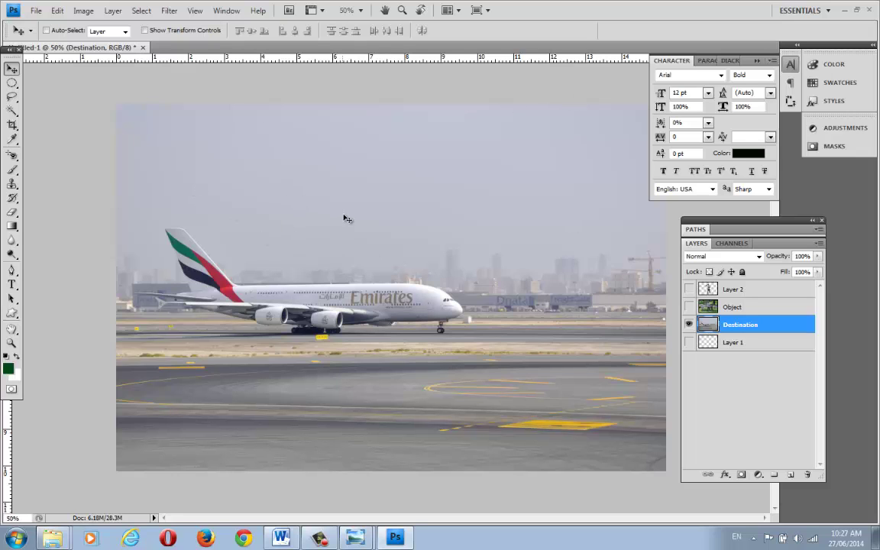
click(689, 324)
click(689, 324)
click(691, 289)
click(691, 289)
click(691, 289)
click(691, 289)
click(691, 289)
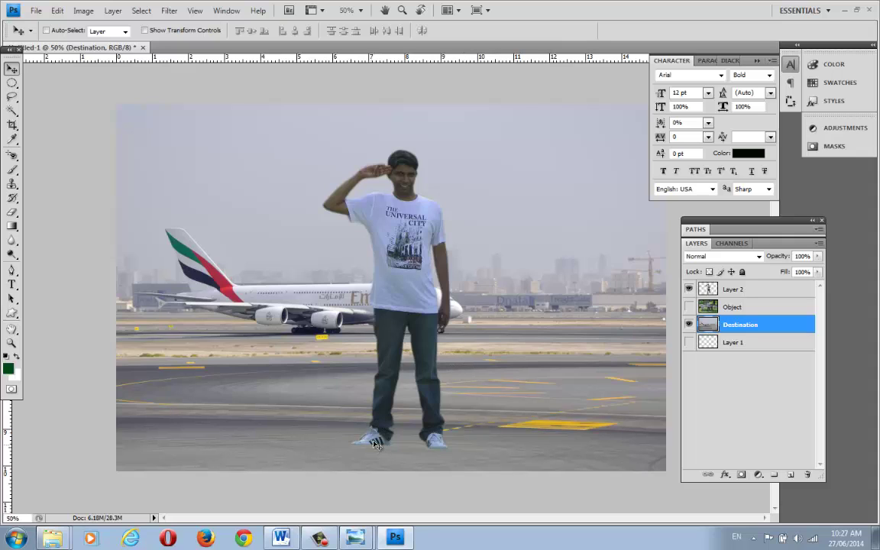
Select Layer 2 from the figure on the canvas and move the man to the right side of the airport scene
right_click(401, 265)
click(417, 269)
drag(414, 280, 612, 316)
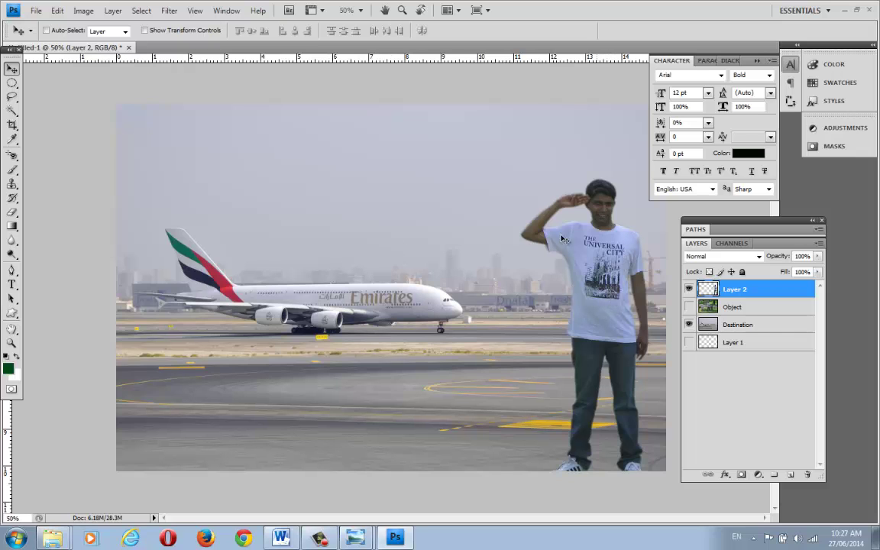
click(57, 11)
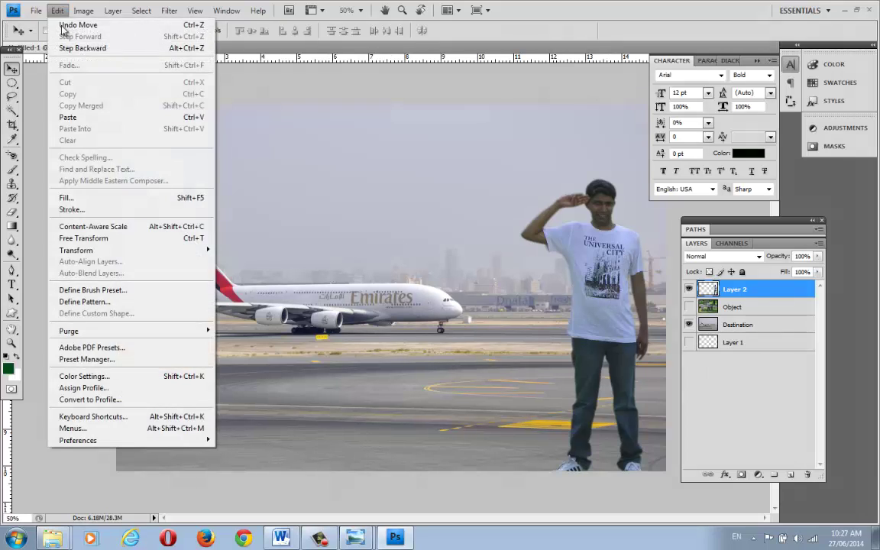
click(78, 241)
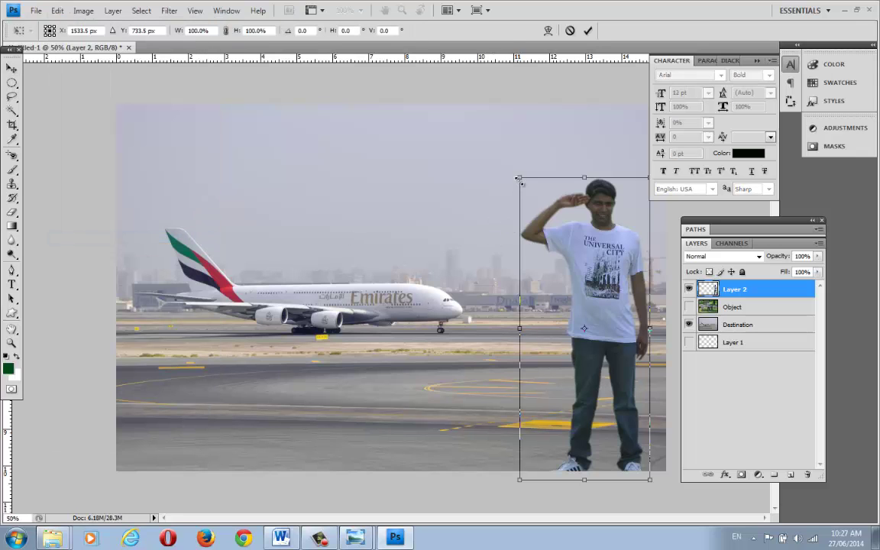
drag(519, 180, 507, 150)
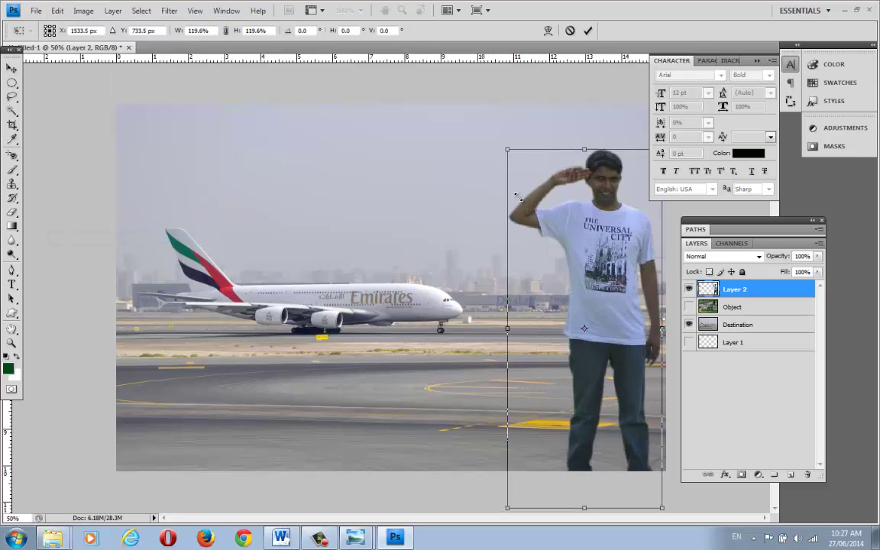
drag(519, 196, 495, 182)
key(Return)
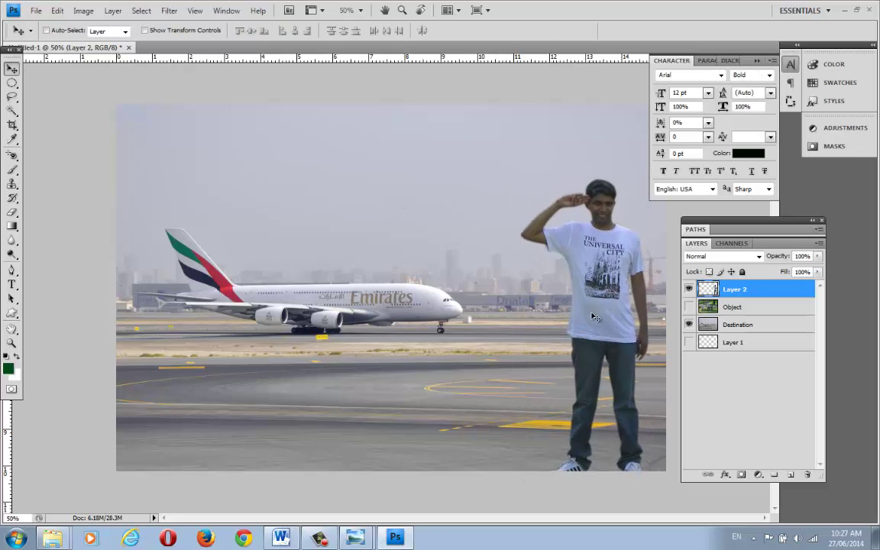
Nudge the man slightly up and to the right, and brighten Layer 2 with a Curves point at input 99, output 141
drag(594, 317, 604, 313)
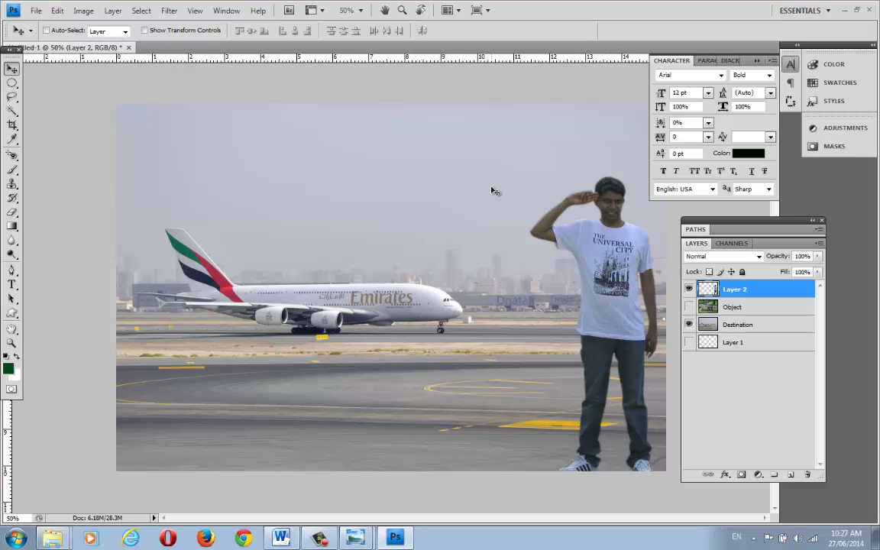
click(83, 11)
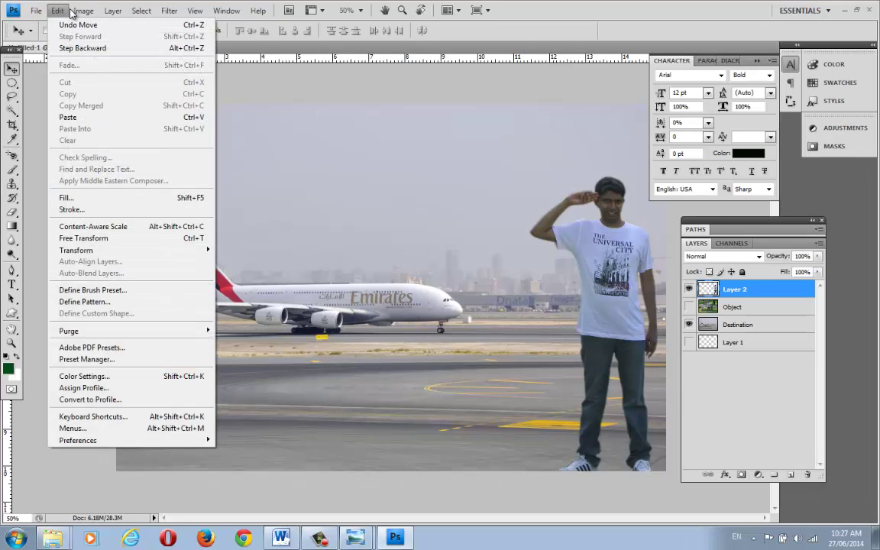
mouse_move(95, 42)
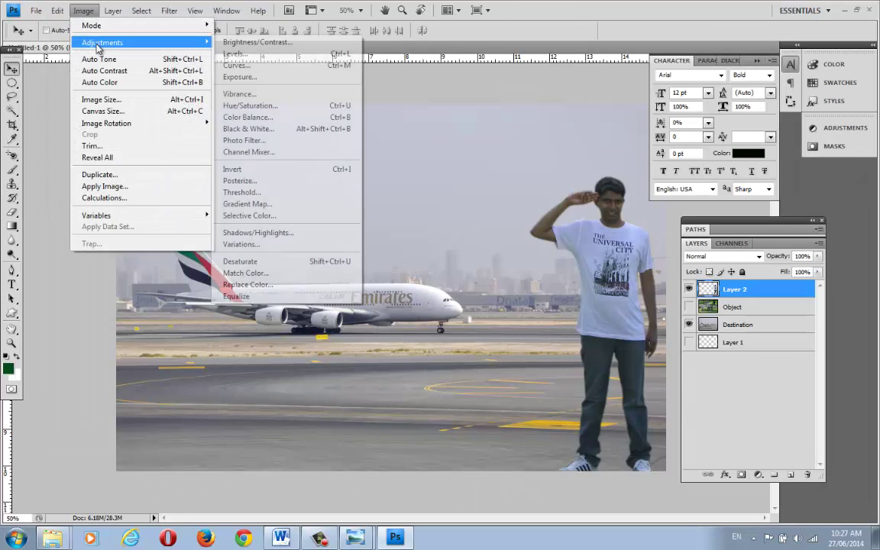
click(327, 72)
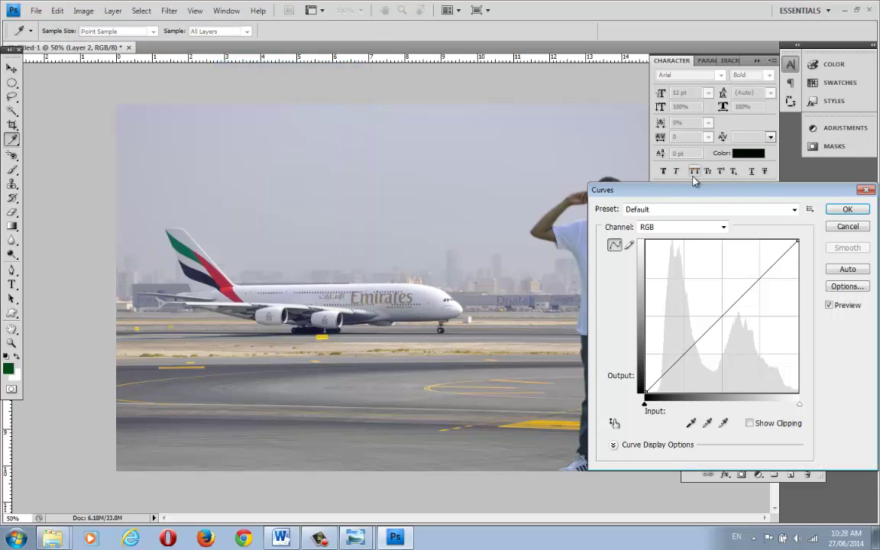
drag(641, 205, 237, 132)
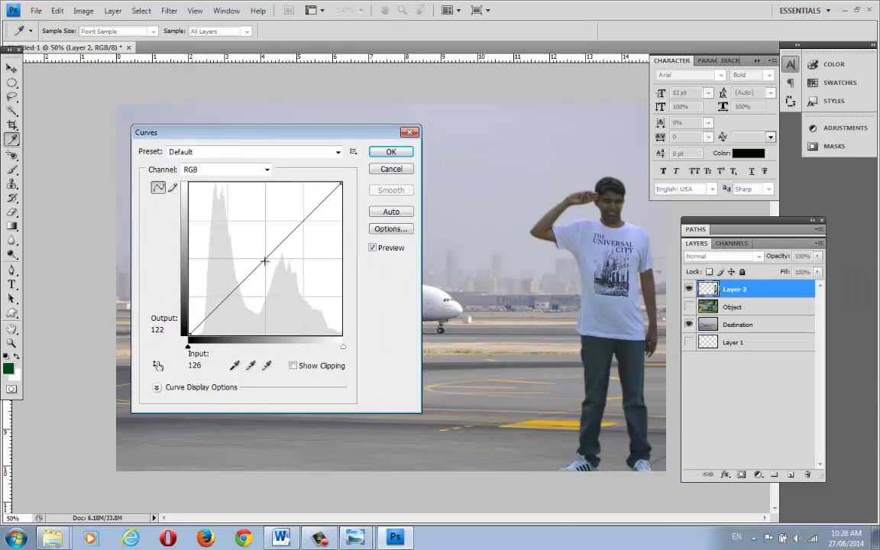
click(258, 254)
drag(258, 254, 248, 249)
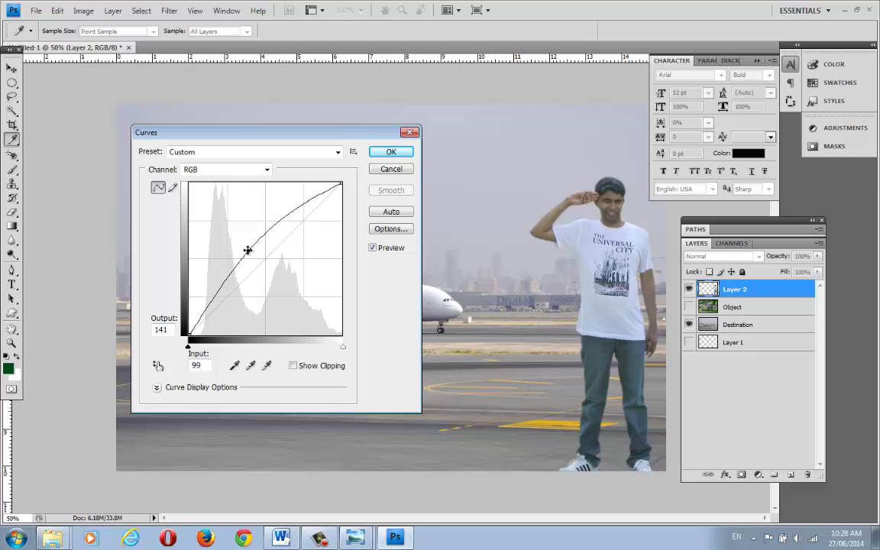
click(389, 154)
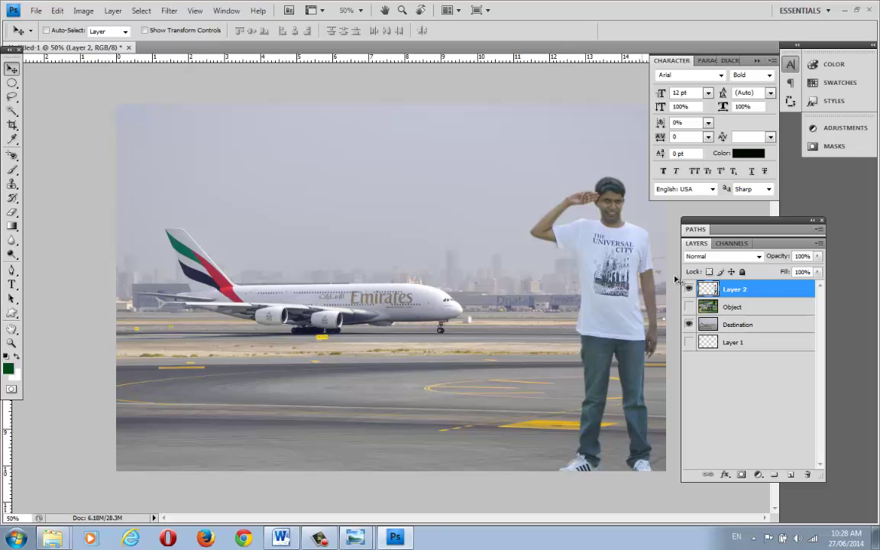
Duplicate Layer 2 as Layer 2 copy and move the copied man left, in front of the aircraft's nose
right_click(612, 265)
click(616, 245)
right_click(725, 288)
click(807, 282)
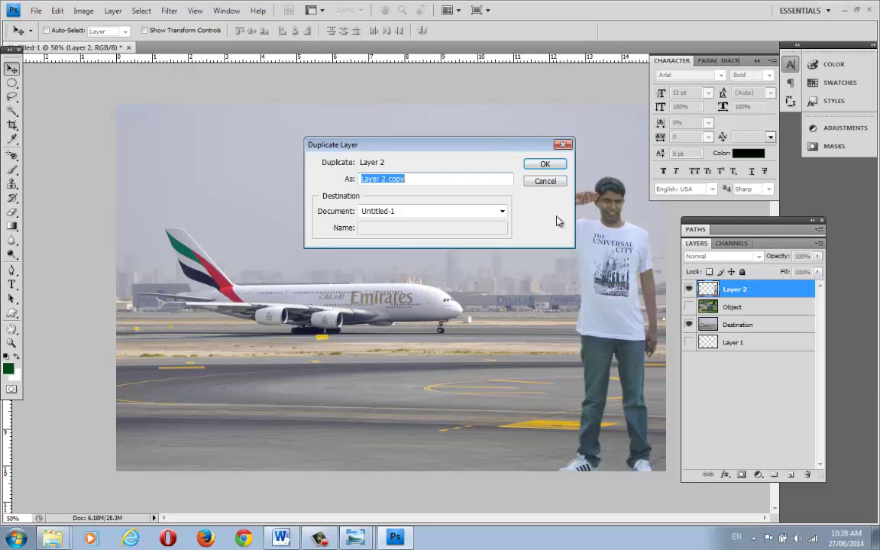
click(535, 165)
drag(626, 321, 403, 320)
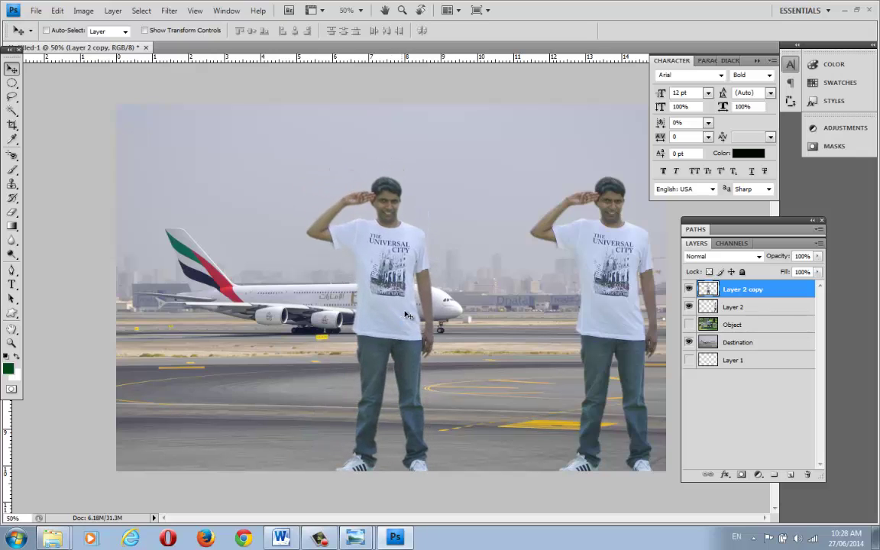
mouse_move(405, 244)
mouse_down()
mouse_move(341, 237)
mouse_move(397, 241)
mouse_up()
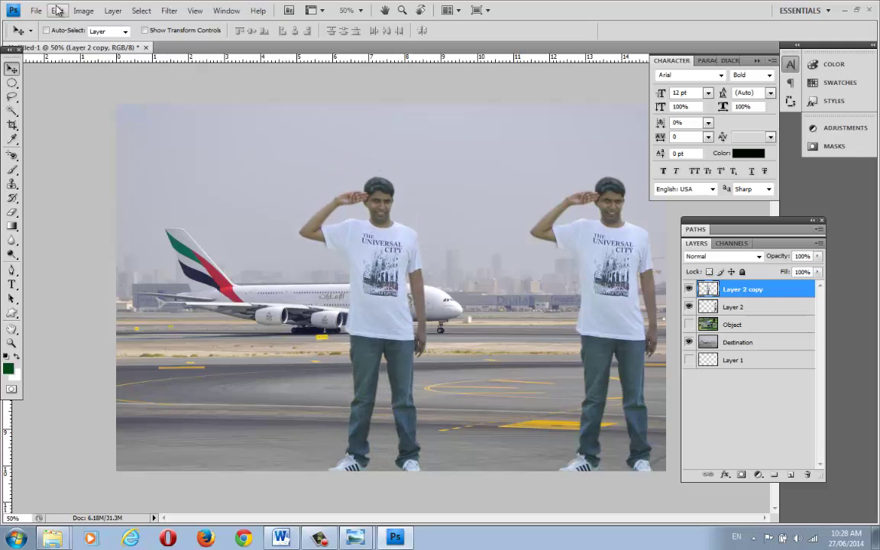
Scale Layer 2 copy proportionally to about 27.6% and place the small figure on the tarmac below the aircraft's tail
click(58, 11)
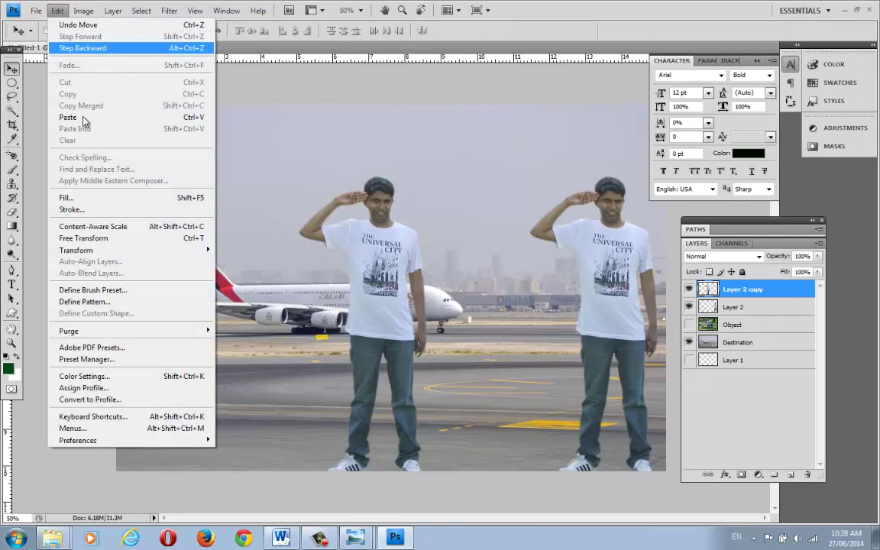
click(102, 239)
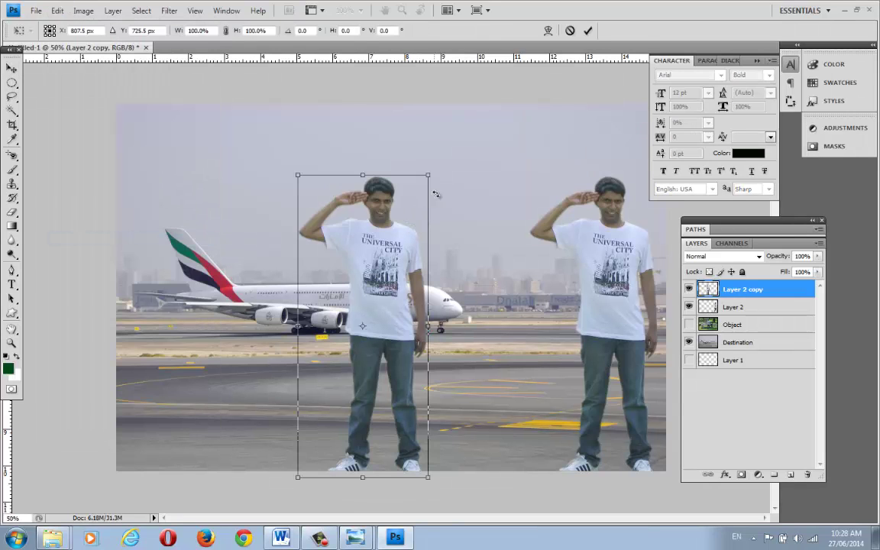
drag(431, 175, 173, 320)
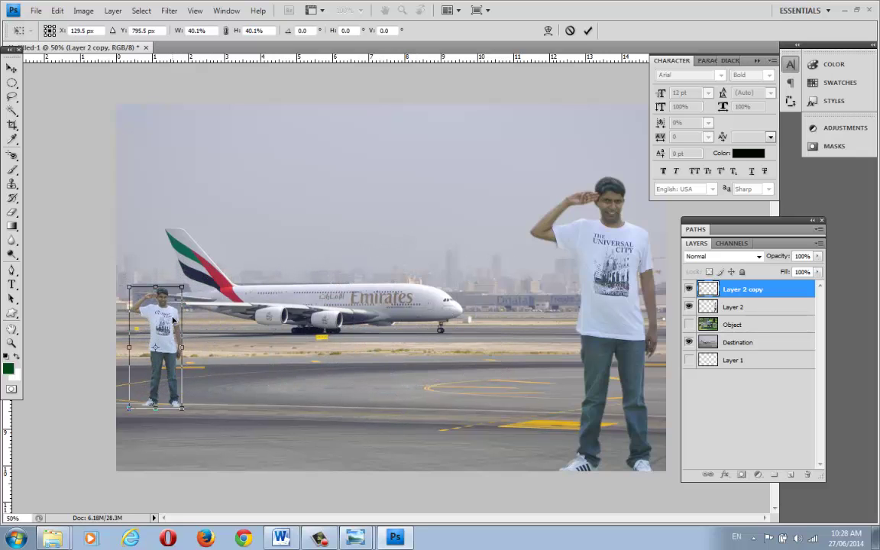
drag(182, 286, 161, 345)
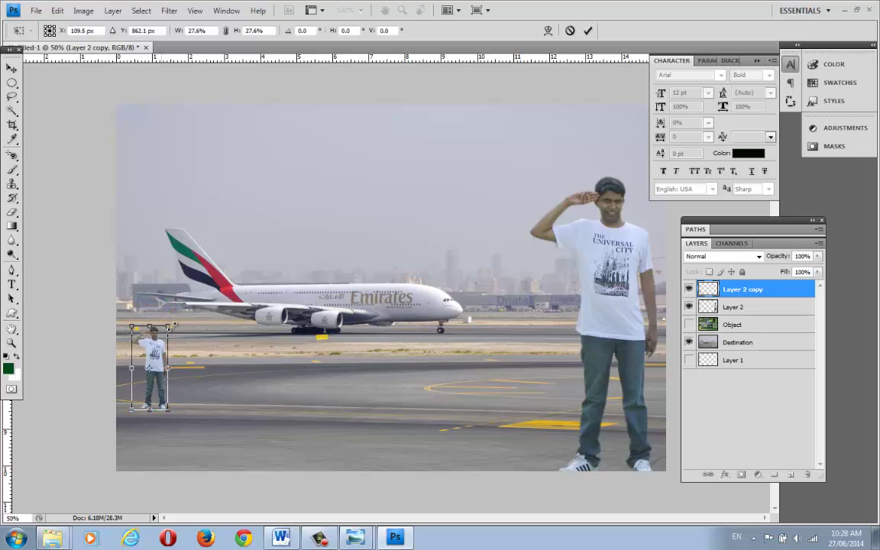
key(Return)
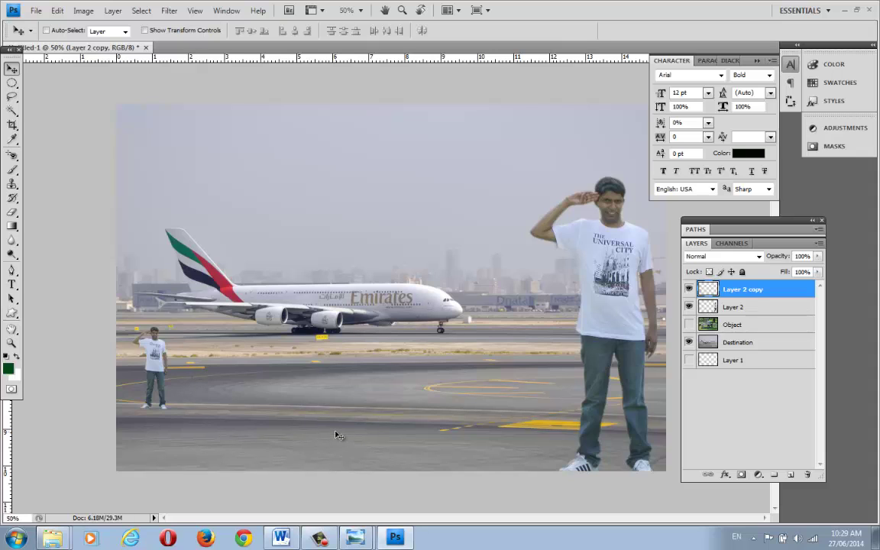
Try out a duplicate of the small figure's layer, undo its move, and merge it back into Layer 2 copy
right_click(756, 291)
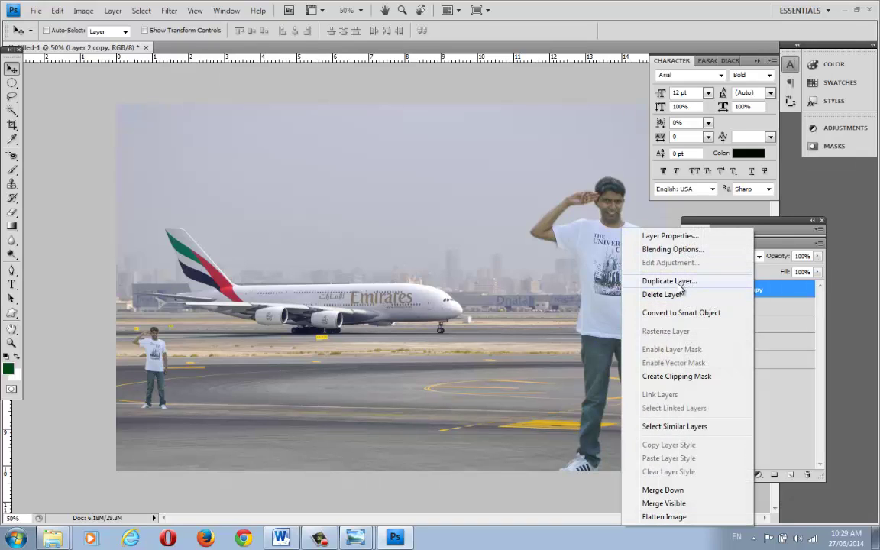
click(666, 281)
click(537, 164)
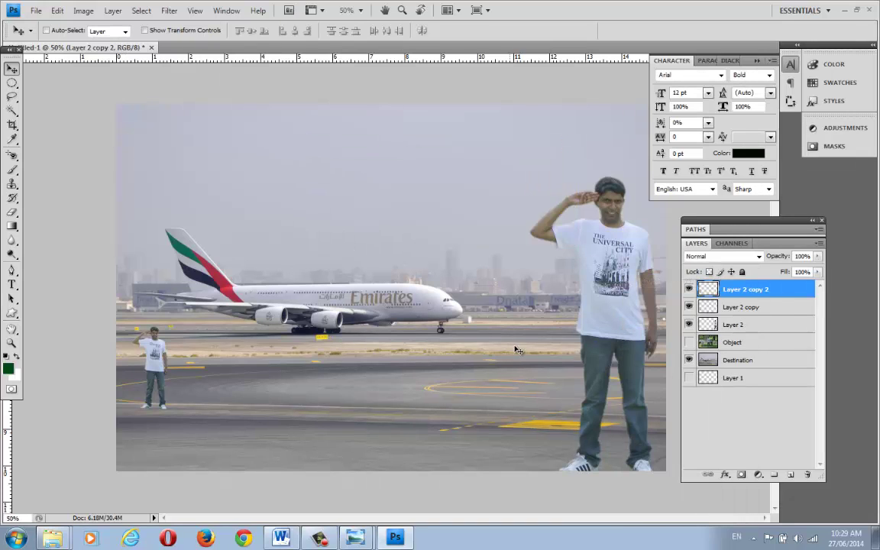
mouse_move(550, 368)
mouse_down()
mouse_move(376, 346)
mouse_move(555, 359)
mouse_up()
key(ctrl+z)
key(ctrl+e)
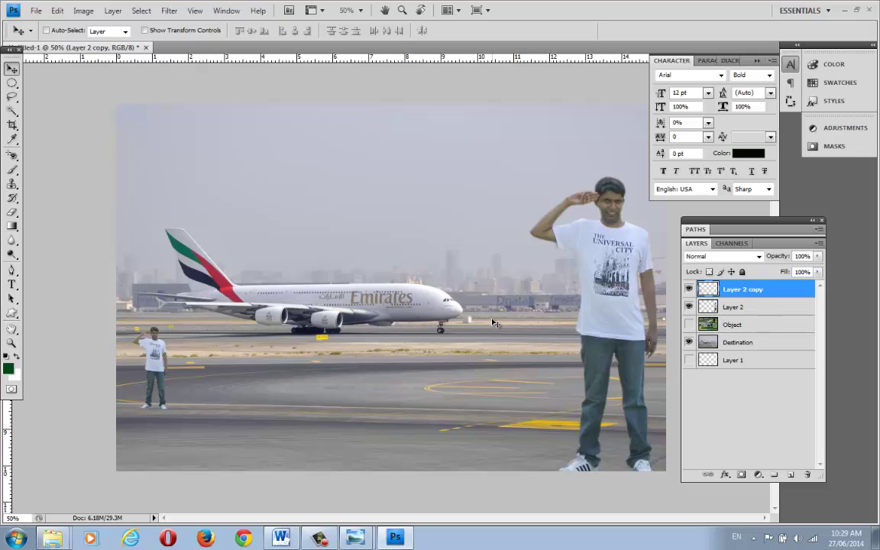
Duplicate Layer 2 as Layer 2 copy 2 and move the copied man over the aircraft's fuselage
click(748, 307)
click(689, 307)
click(689, 306)
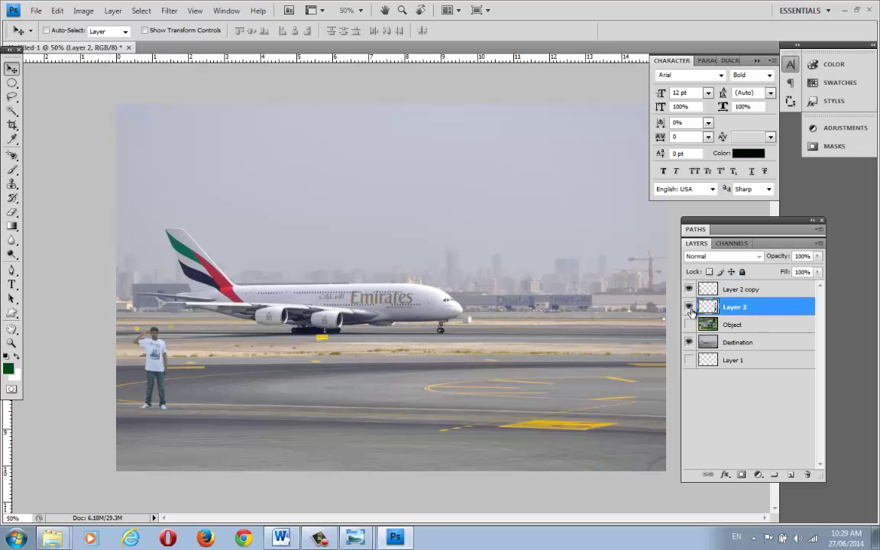
right_click(764, 308)
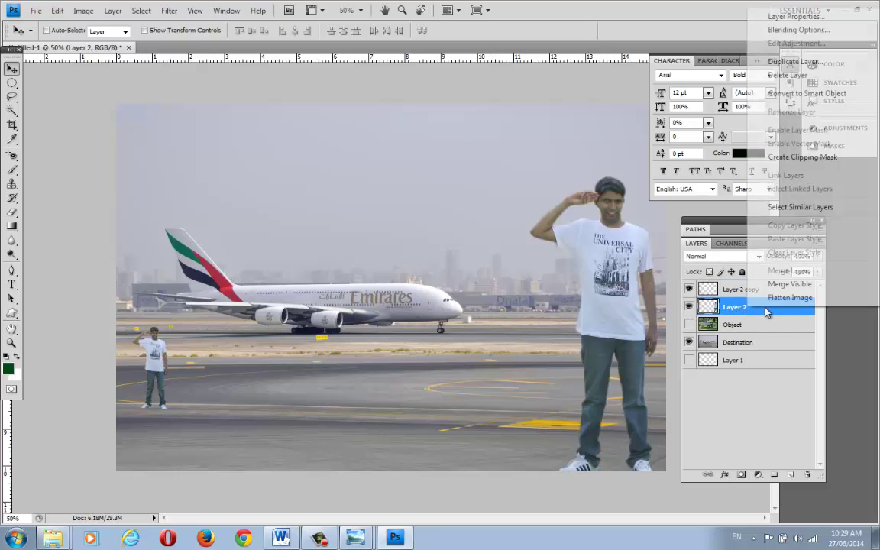
click(795, 62)
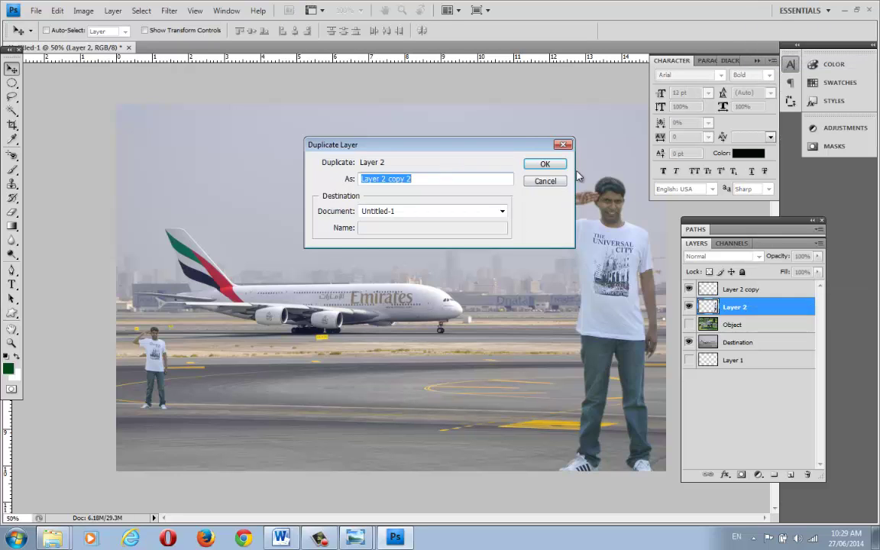
click(547, 171)
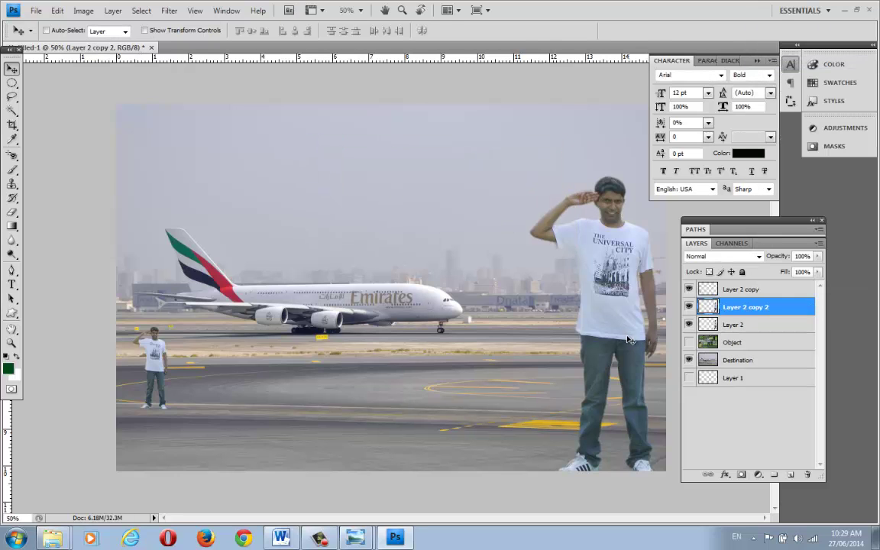
drag(630, 339, 325, 321)
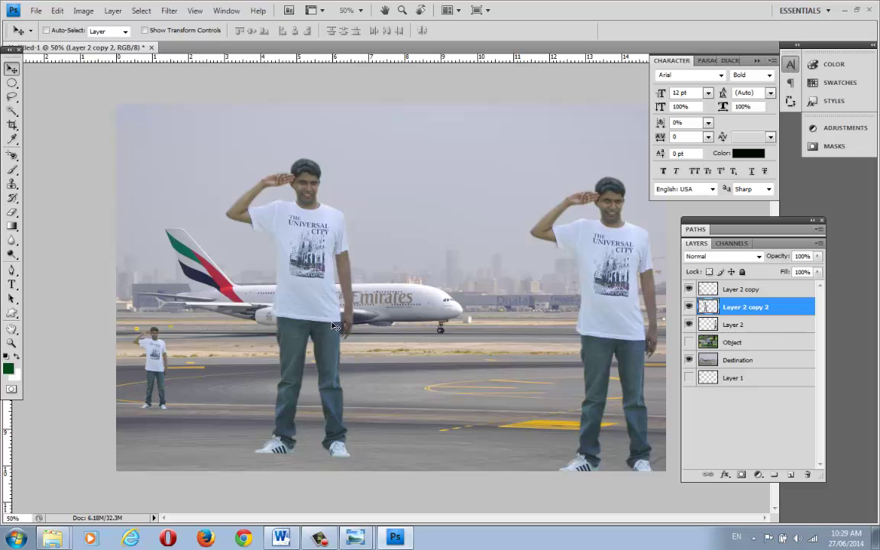
Scale Layer 2 copy 2 proportionally to about 152.7% and place the enlarged man with his head near the image's upper edge
key(ctrl+t)
drag(356, 158, 372, 110)
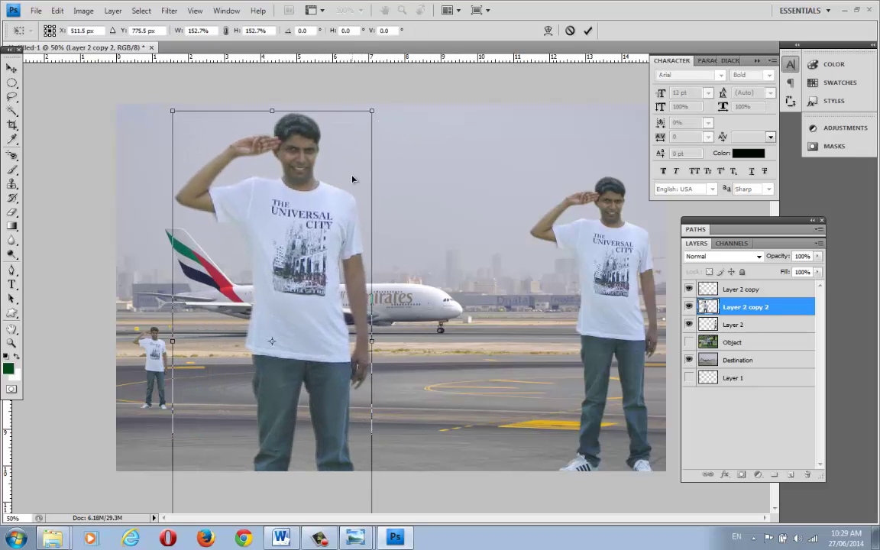
drag(353, 179, 322, 197)
key(Return)
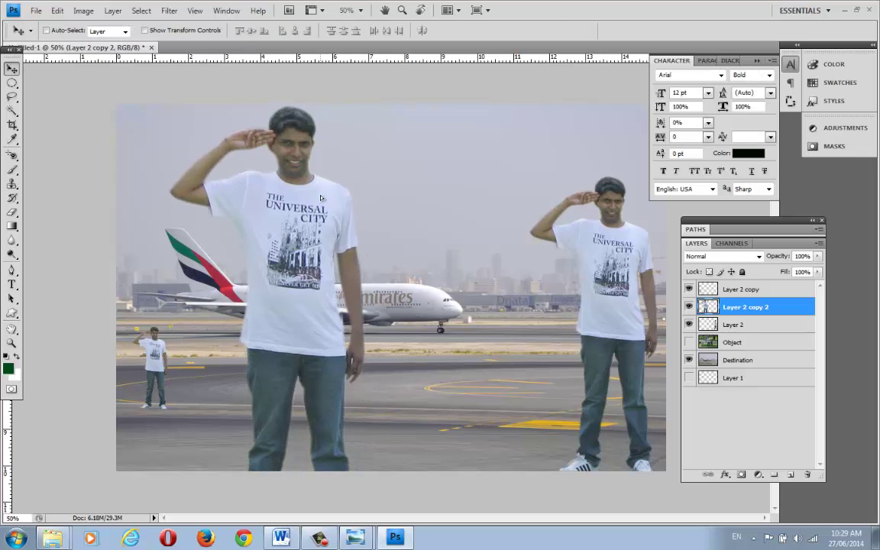
Try several opacities for Layer 2 copy 2, settle on 32%, and move the faded large figure slightly left
key(3)
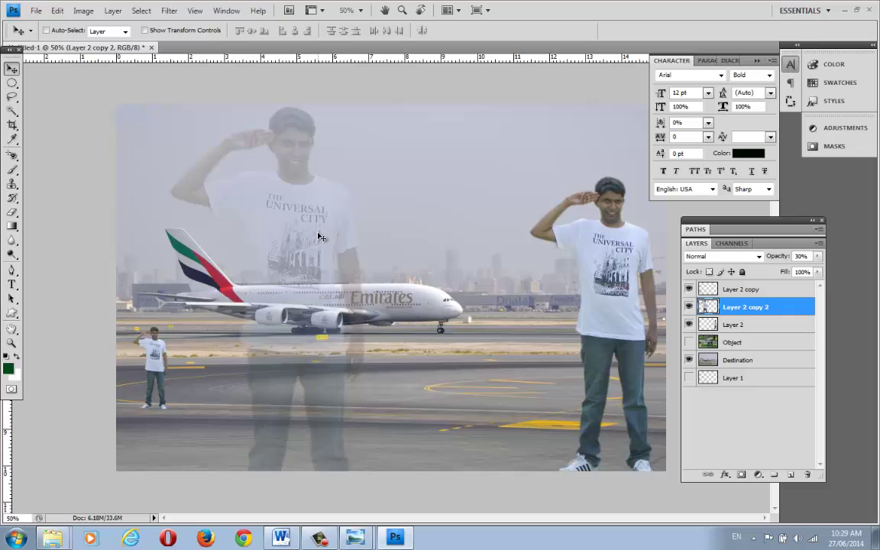
key(0)
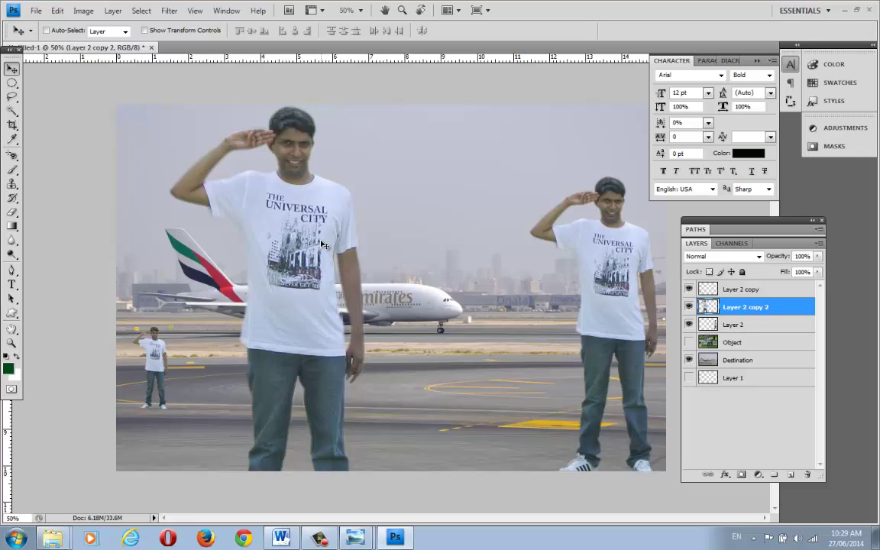
key(9)
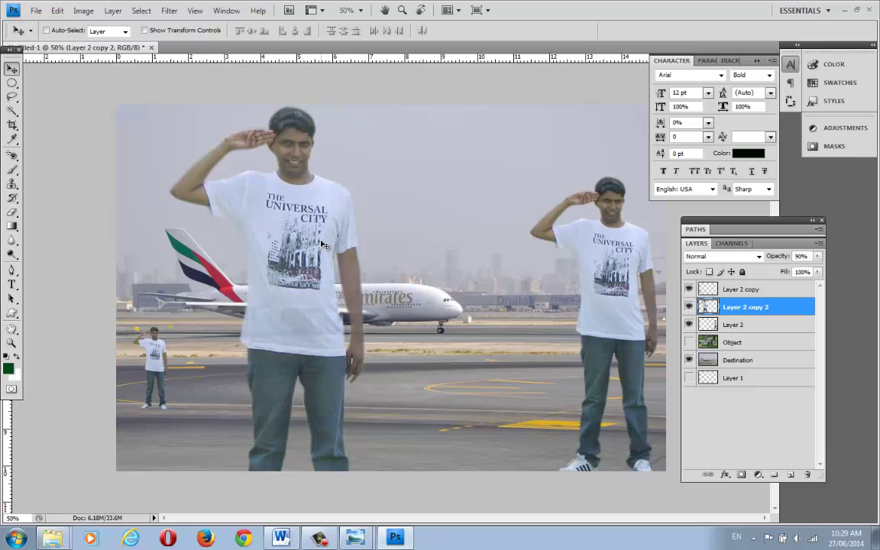
key(8)
key(7)
key(6)
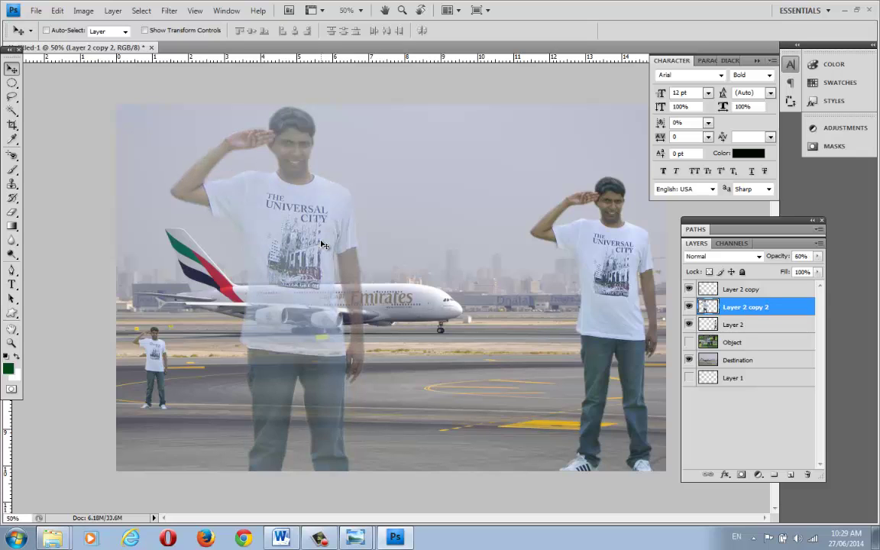
key(4)
key(3)
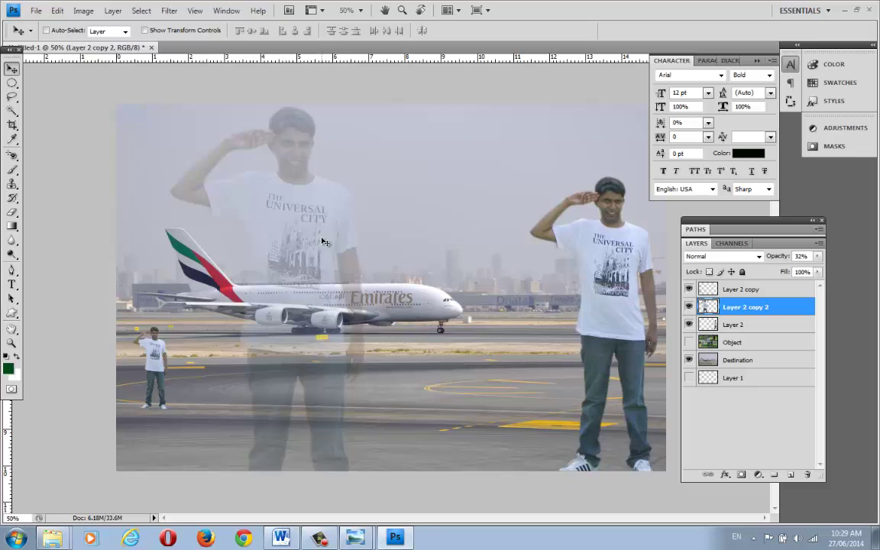
drag(290, 217, 273, 210)
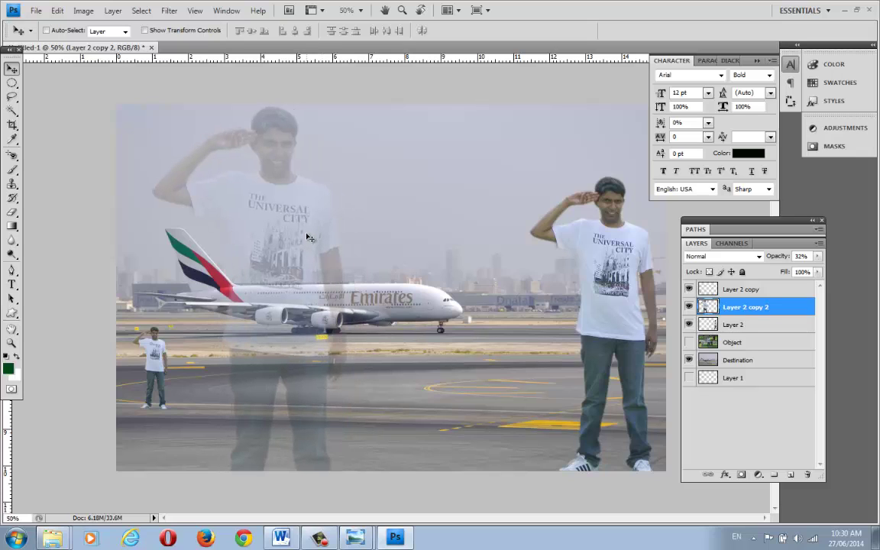
Try flipping Layer 2 copy 2 horizontally and vertically with Free Transform, and reverse the vertical flip
click(57, 10)
mouse_move(89, 10)
mouse_move(63, 10)
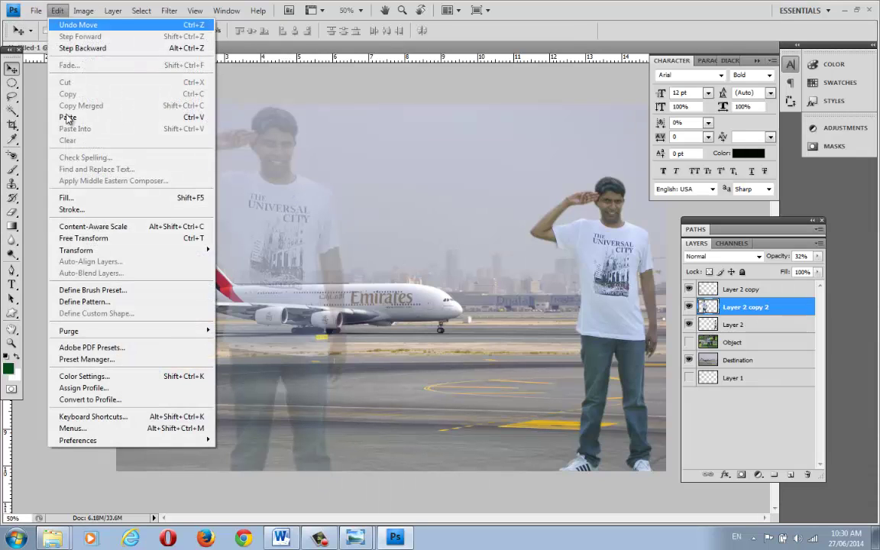
click(86, 242)
right_click(281, 187)
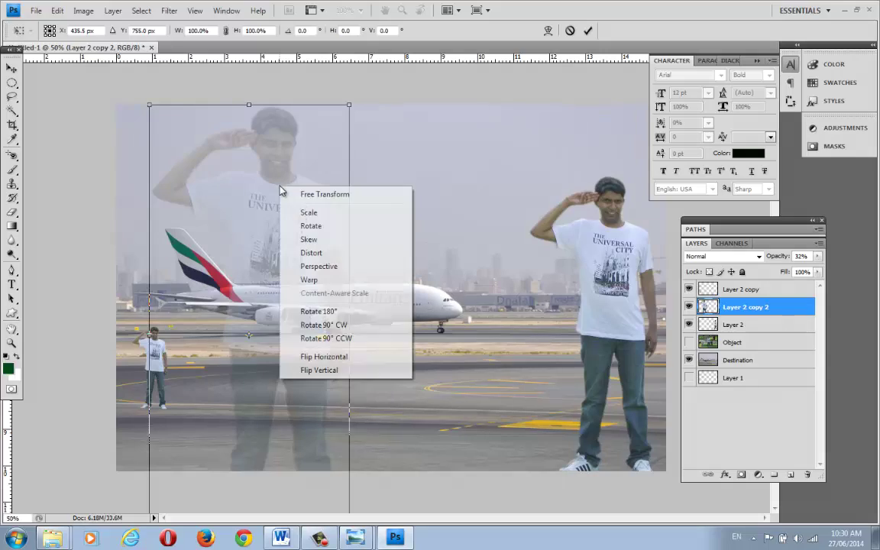
click(332, 358)
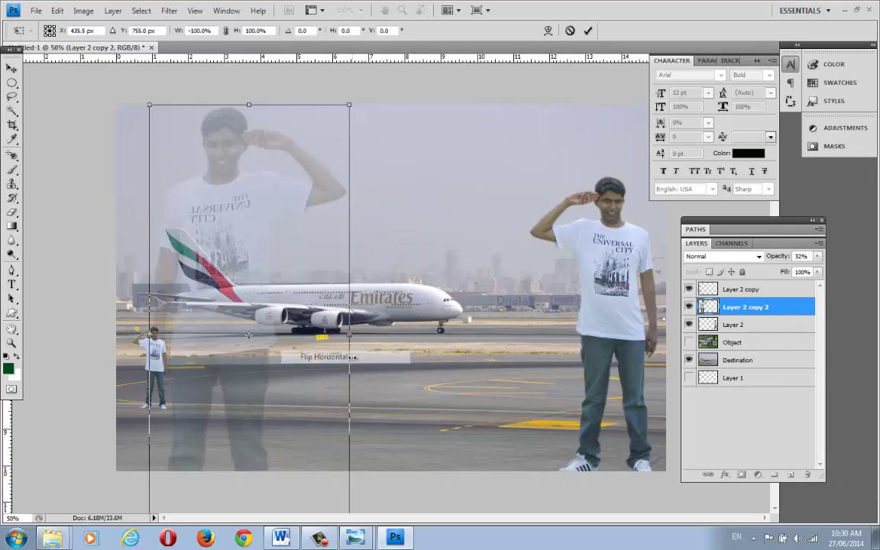
right_click(294, 319)
click(346, 502)
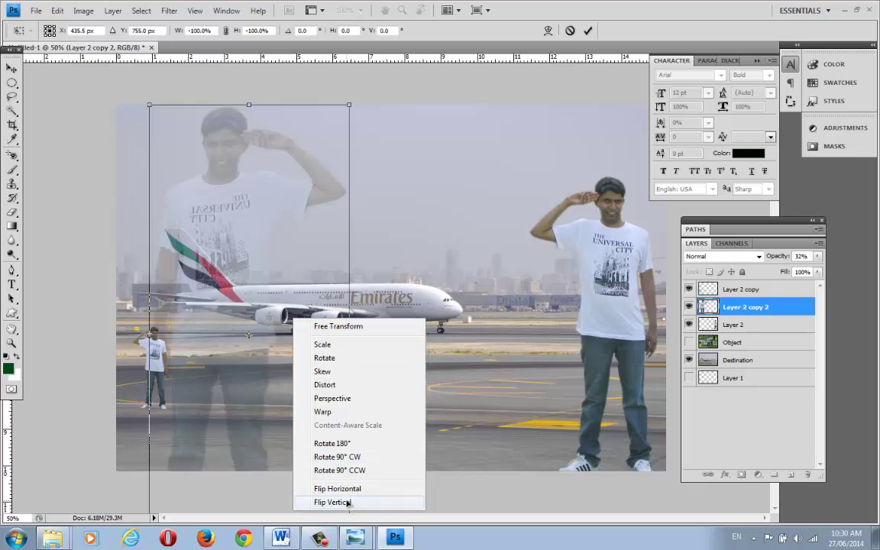
drag(289, 394, 334, 300)
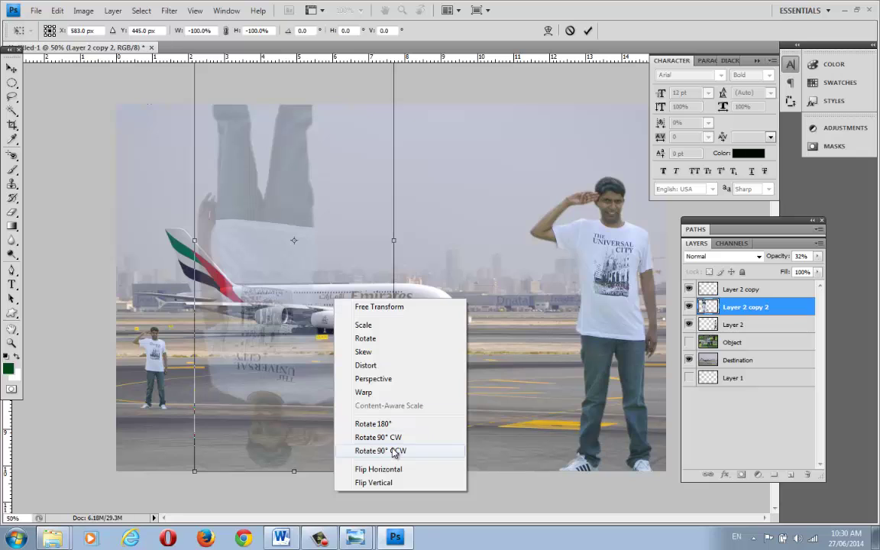
click(396, 483)
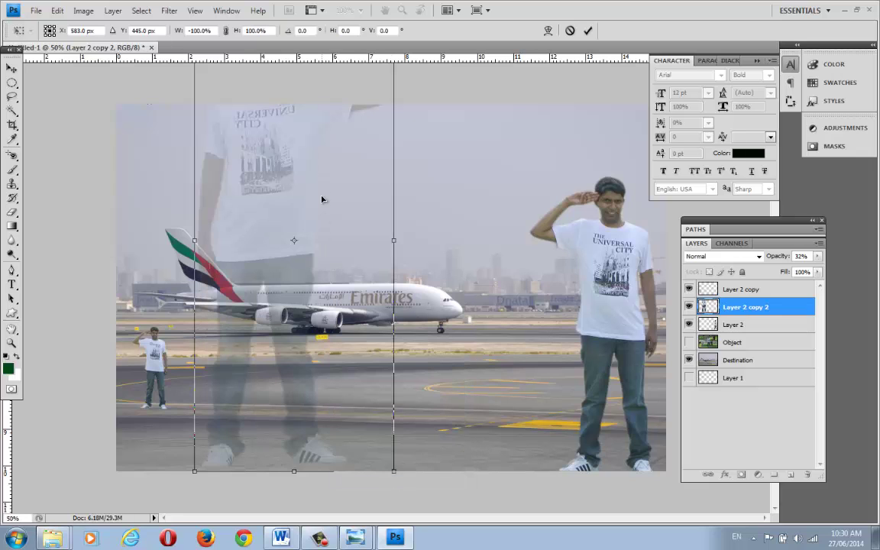
Reverse the horizontal flip of Layer 2 copy 2 and place it over the aircraft at X 549 px, Y 755 px
drag(322, 199, 359, 190)
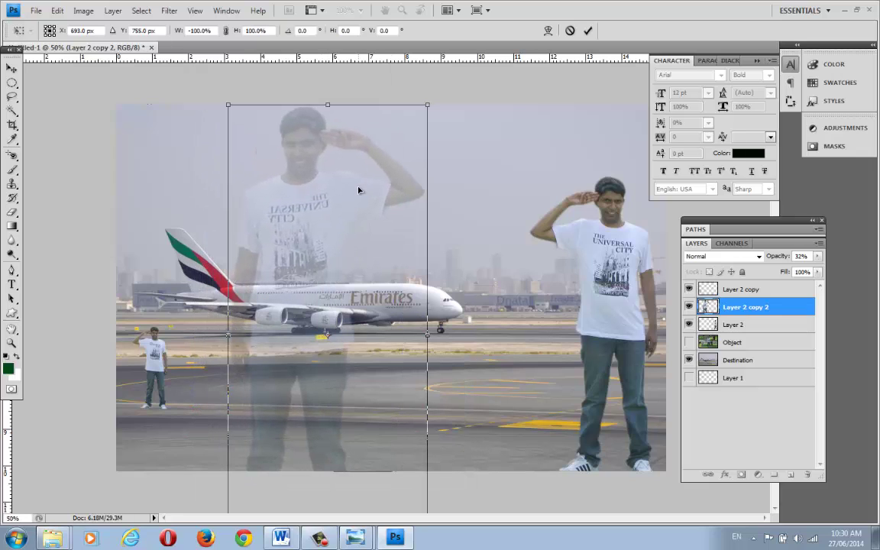
right_click(359, 191)
click(347, 358)
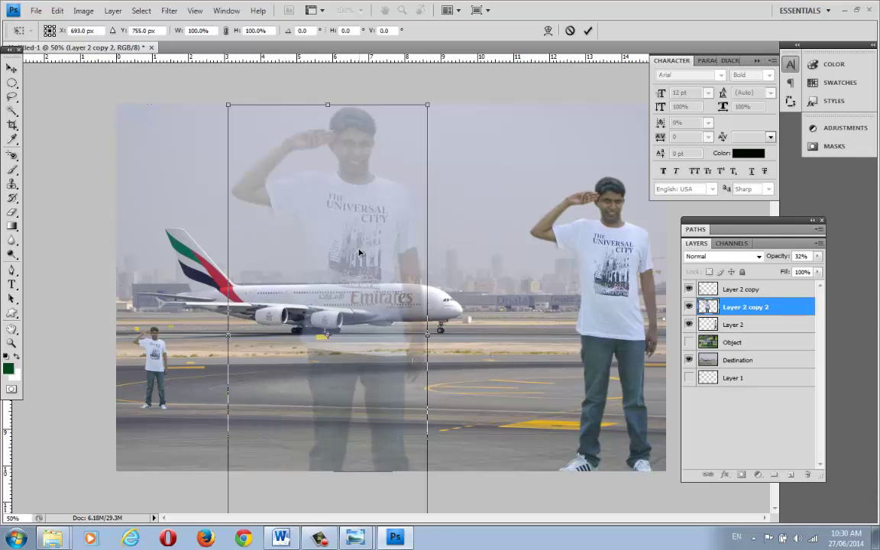
drag(360, 252, 316, 252)
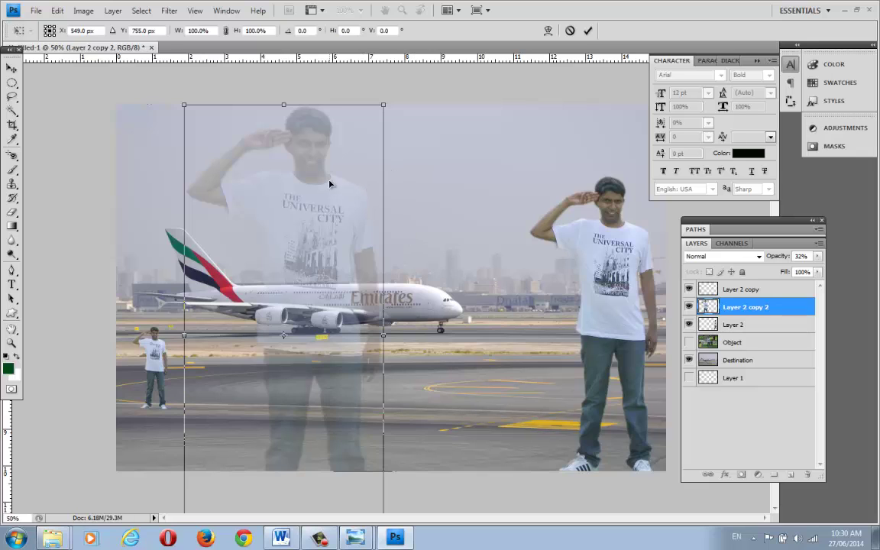
key(Return)
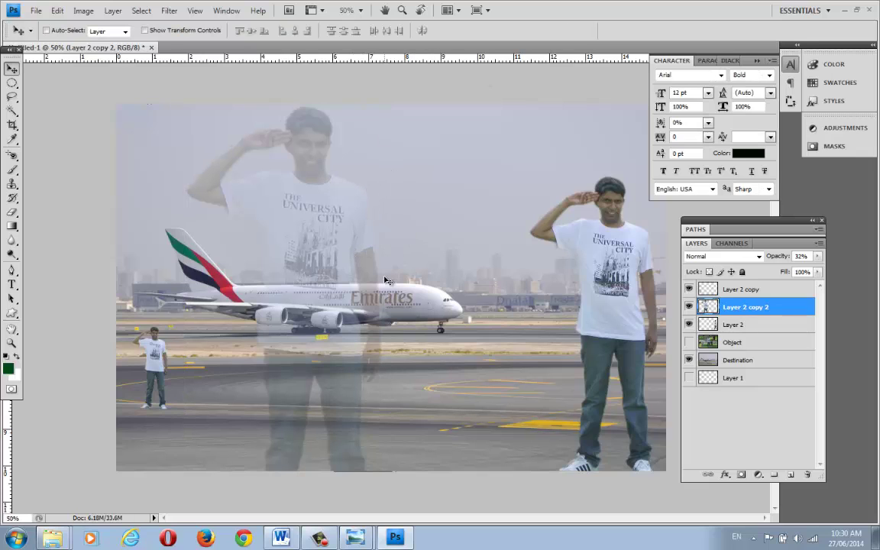
Draw a closed Pen path along the top of the aircraft's fuselage and around the large figure's lower body, extending below the canvas
scroll(343, 329, up, 2)
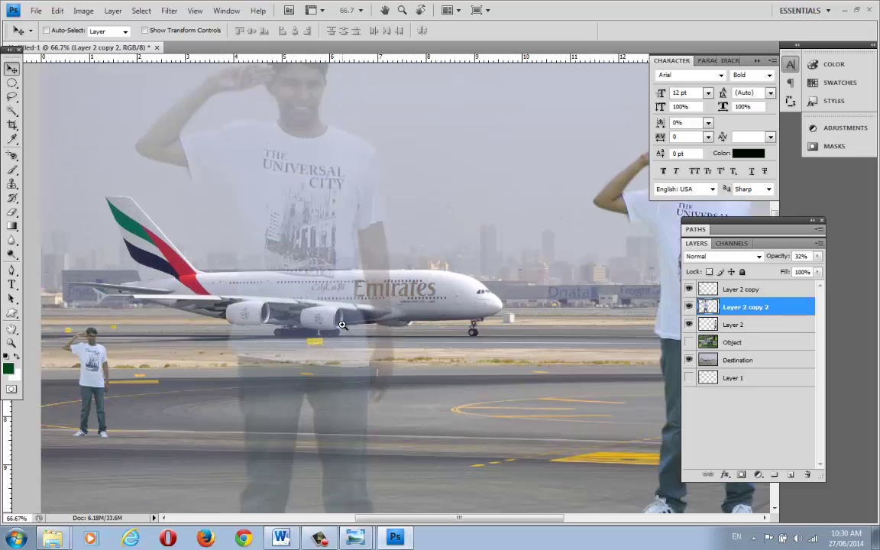
key(p)
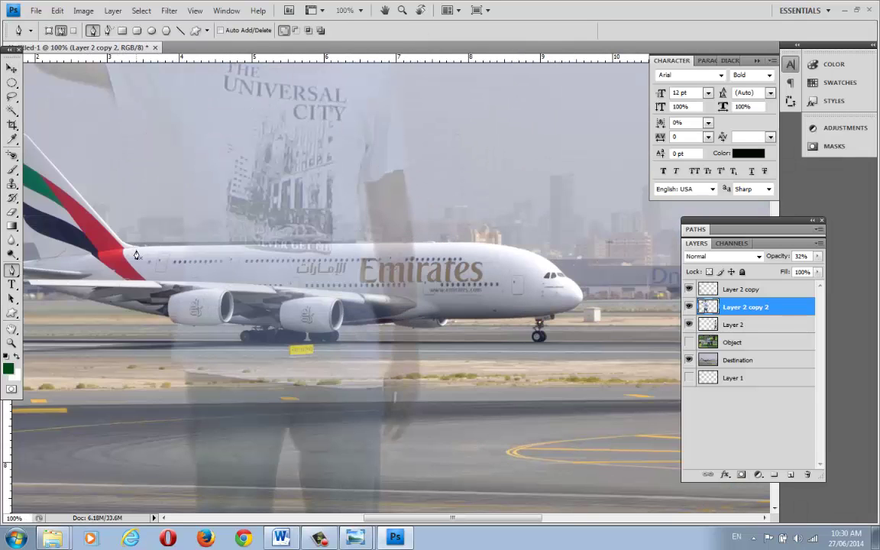
click(437, 247)
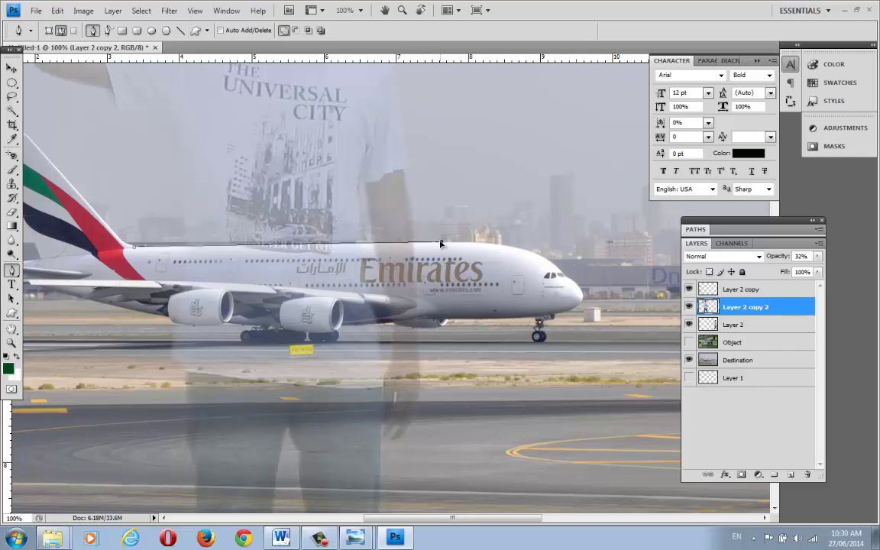
click(133, 245)
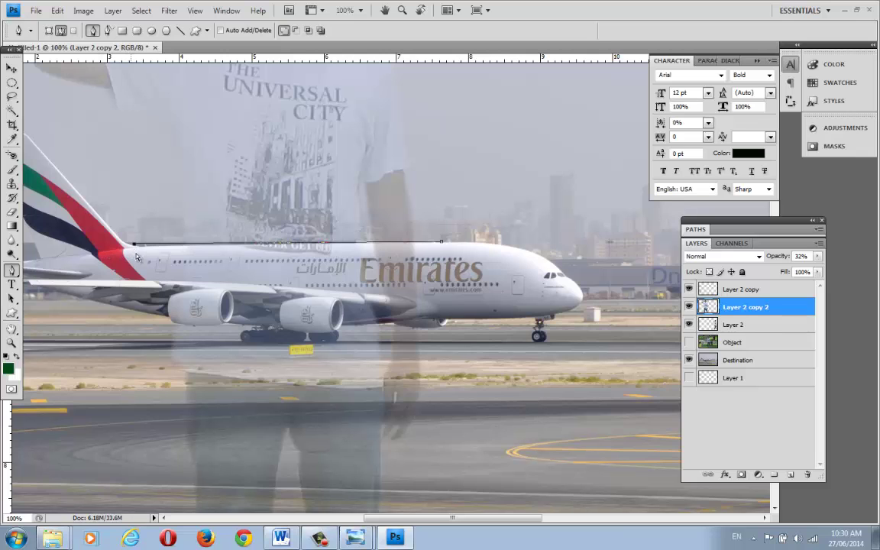
key(ctrl+minus)
key(ctrl+minus)
key(ctrl+minus)
key(ctrl+minus)
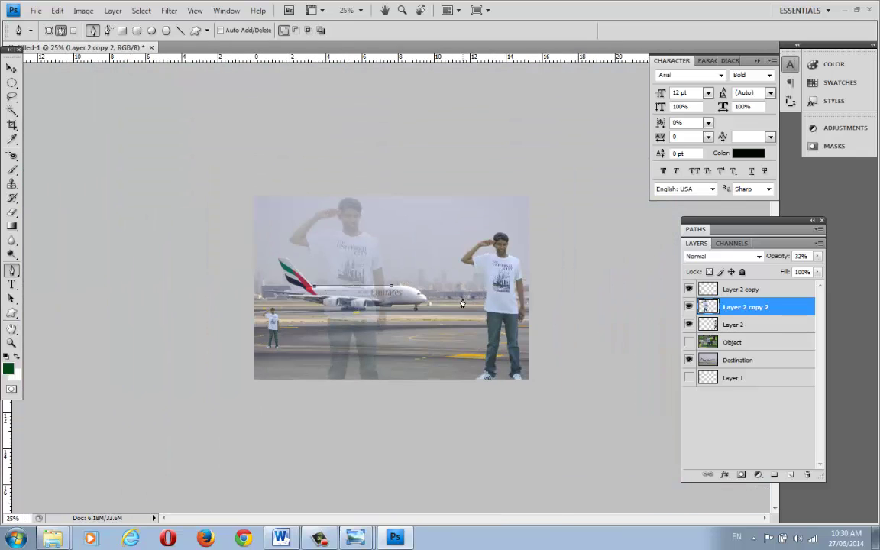
mouse_move(417, 289)
mouse_down()
mouse_move(459, 321)
mouse_move(442, 379)
mouse_move(393, 436)
mouse_move(290, 446)
mouse_move(260, 405)
mouse_up()
drag(311, 294, 314, 289)
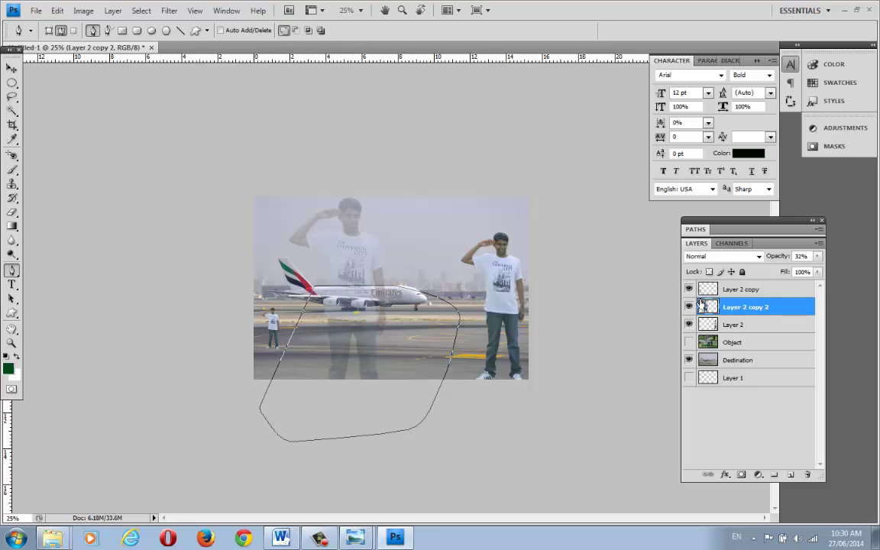
Convert the path to a selection with a 2-pixel feather, delete the large figure's lower body from Layer 2 copy 2, and deselect
click(689, 306)
click(688, 308)
right_click(322, 304)
click(389, 395)
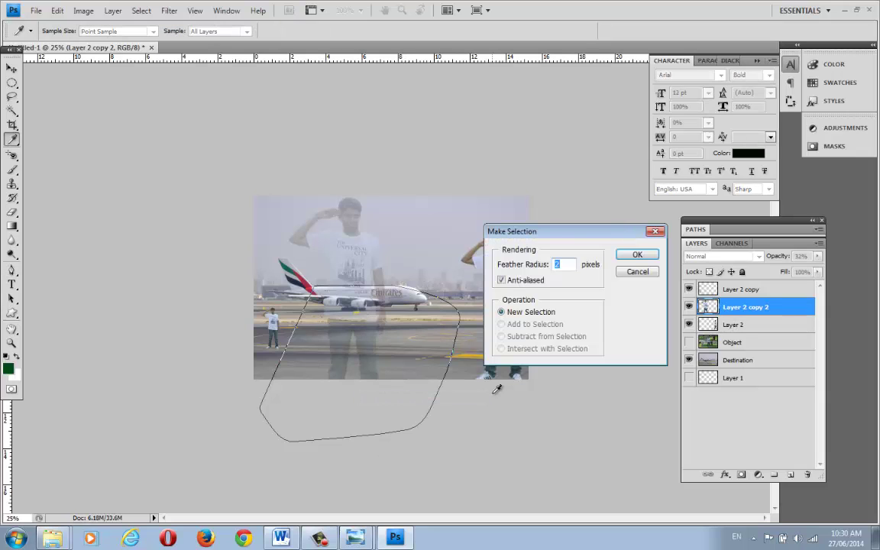
key(Return)
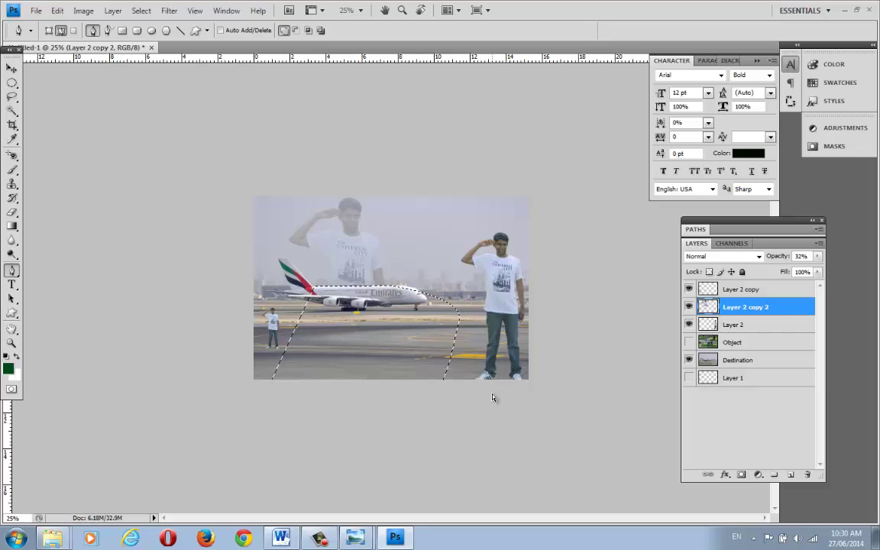
key(ctrl+d)
Compare several opacities for Layer 2 copy 2 and set it to 50%
click(12, 68)
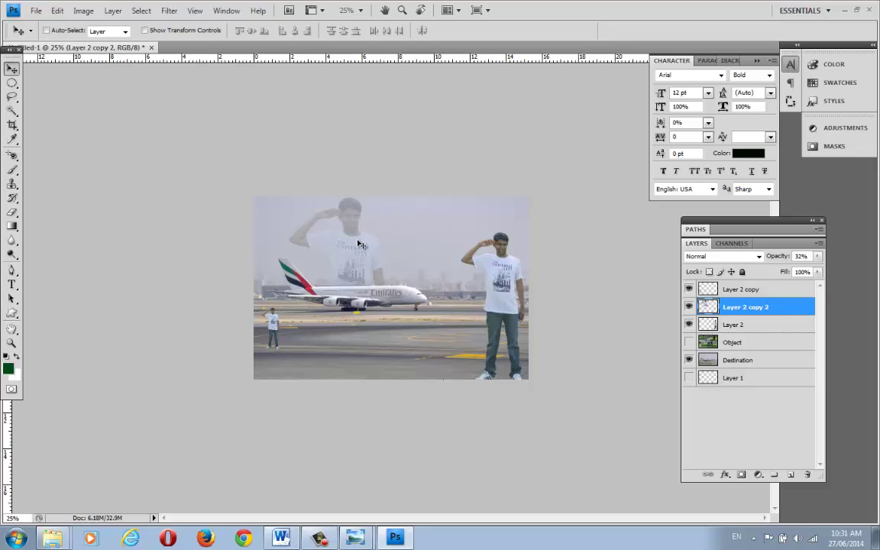
right_click(321, 217)
click(394, 252)
key(0)
key(9)
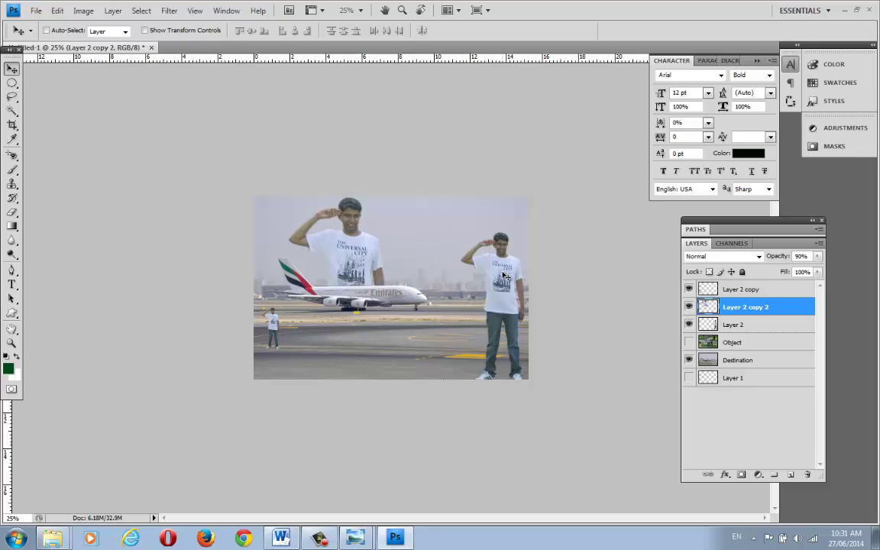
key(8)
key(7)
key(6)
key(3)
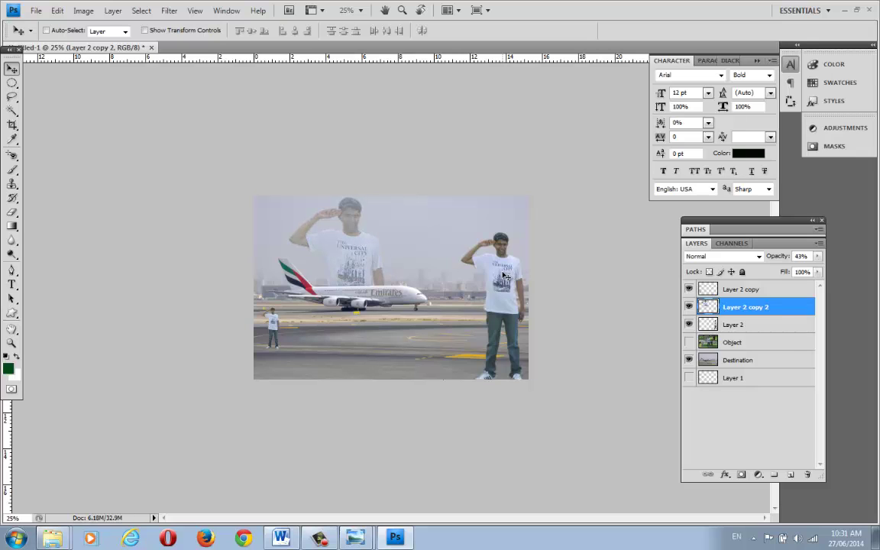
key(2)
key(5)
Add the text "My First Background change -" followed by the author's website address and place it fully inside the image near the lower edge
click(11, 284)
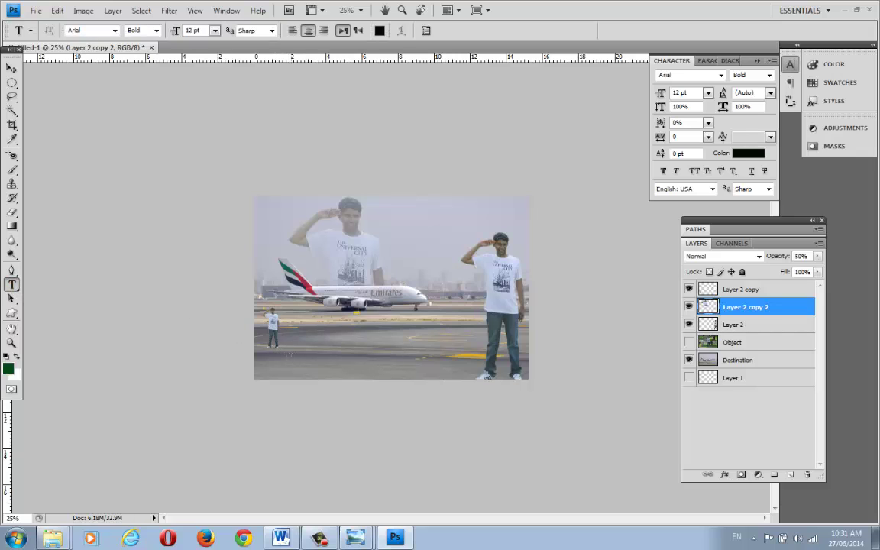
click(291, 355)
text(M)
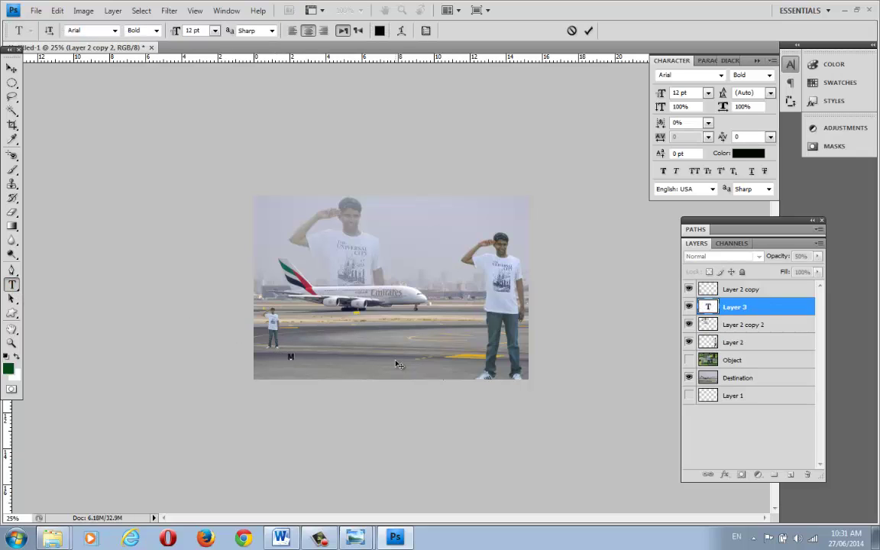
text(y First)
text( Background)
text( change)
text( -)
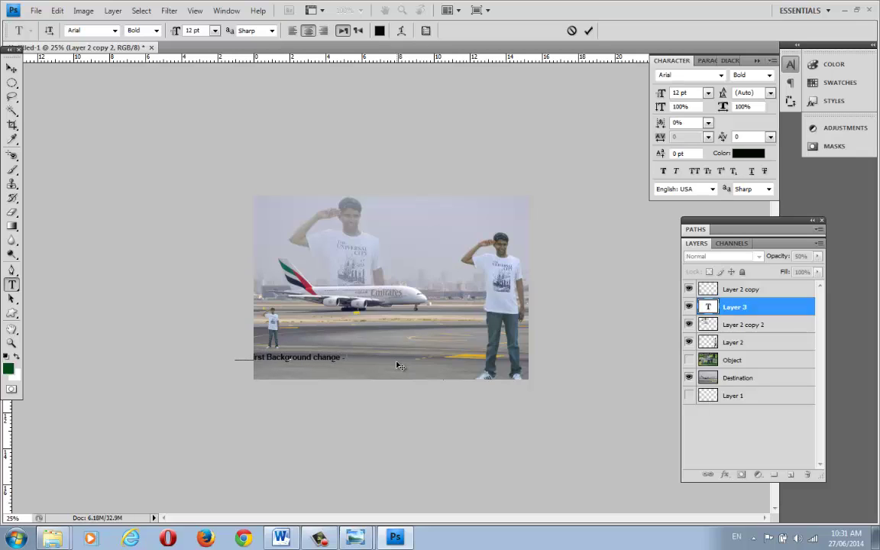
text( haneefouttur.com)
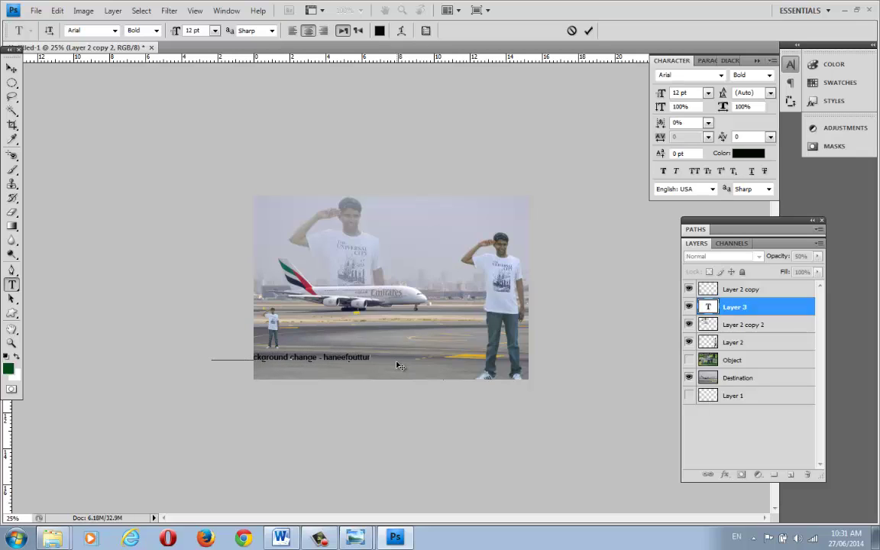
click(11, 69)
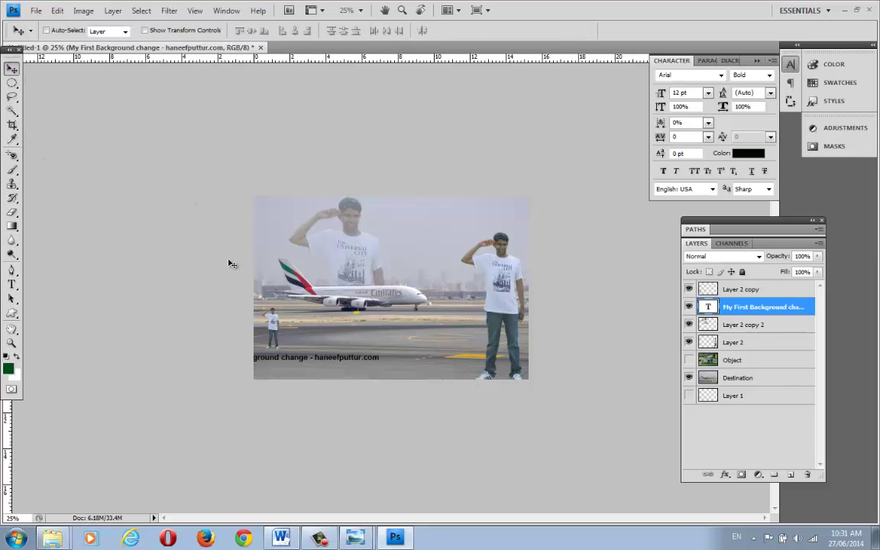
drag(293, 361, 359, 368)
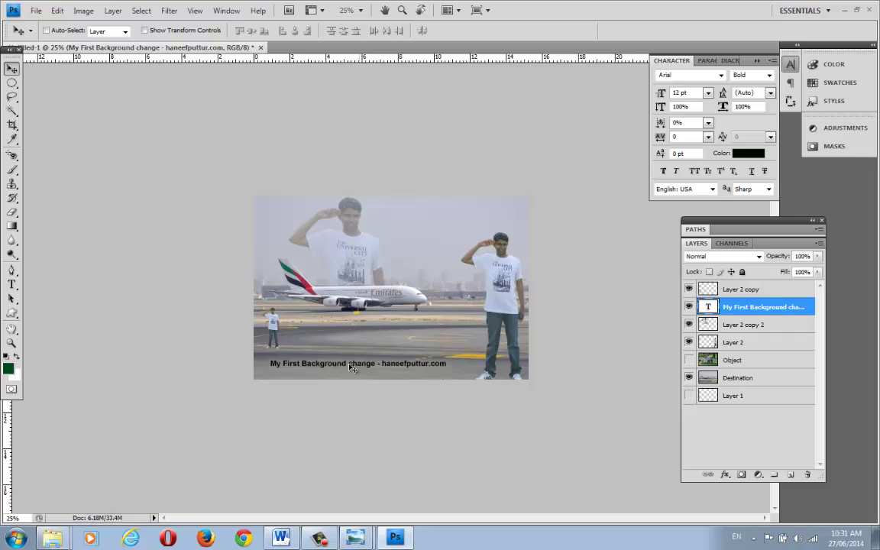
Recolour the whole caption text to red #f70633
click(11, 284)
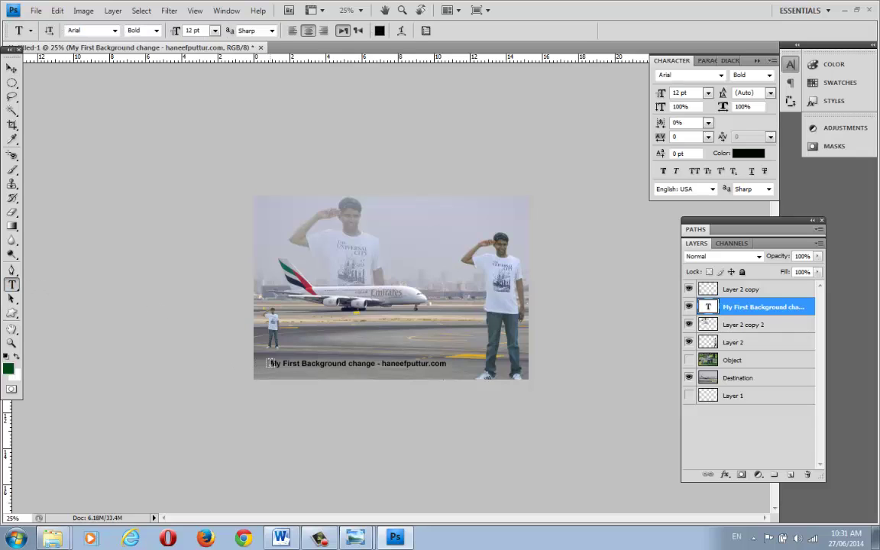
drag(272, 364, 442, 364)
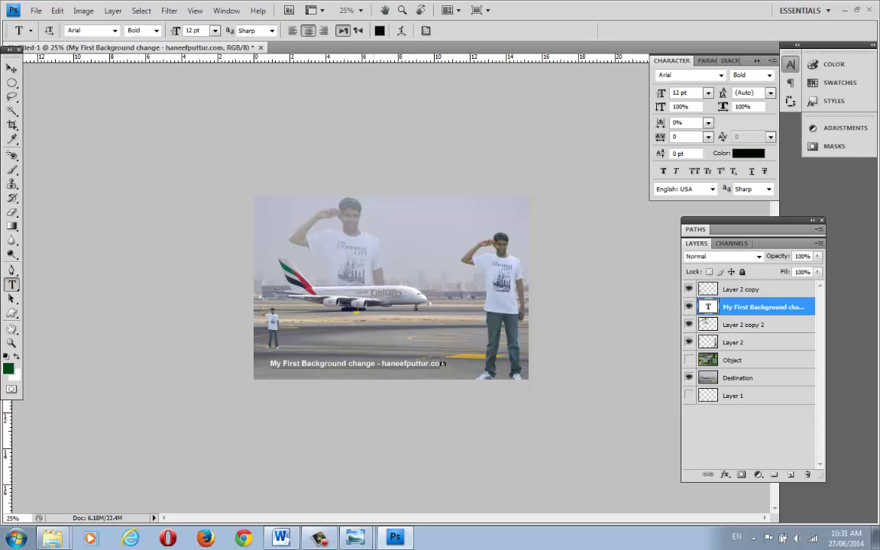
click(380, 30)
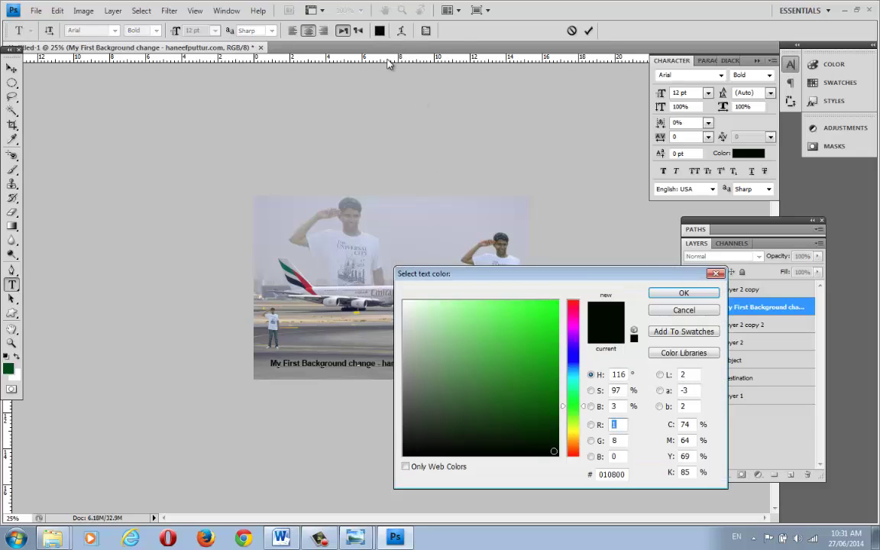
drag(548, 312, 550, 380)
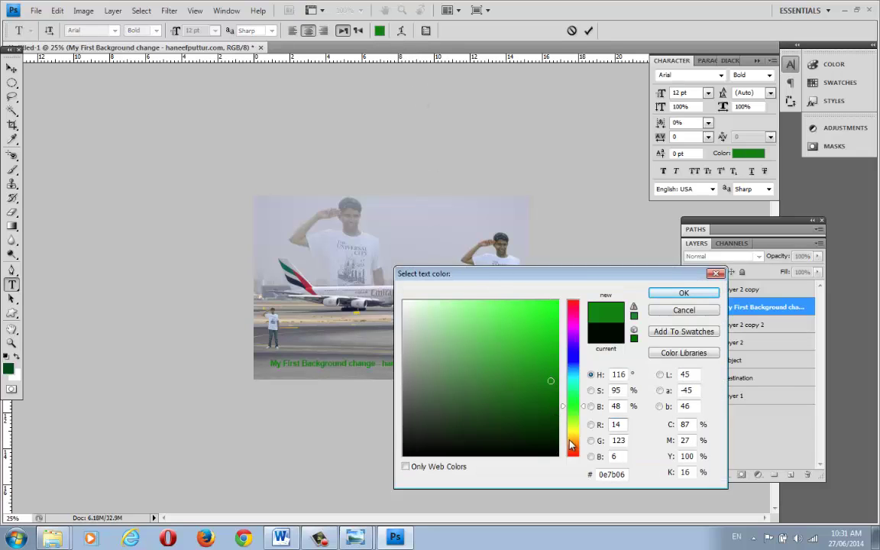
click(570, 305)
drag(541, 312, 556, 305)
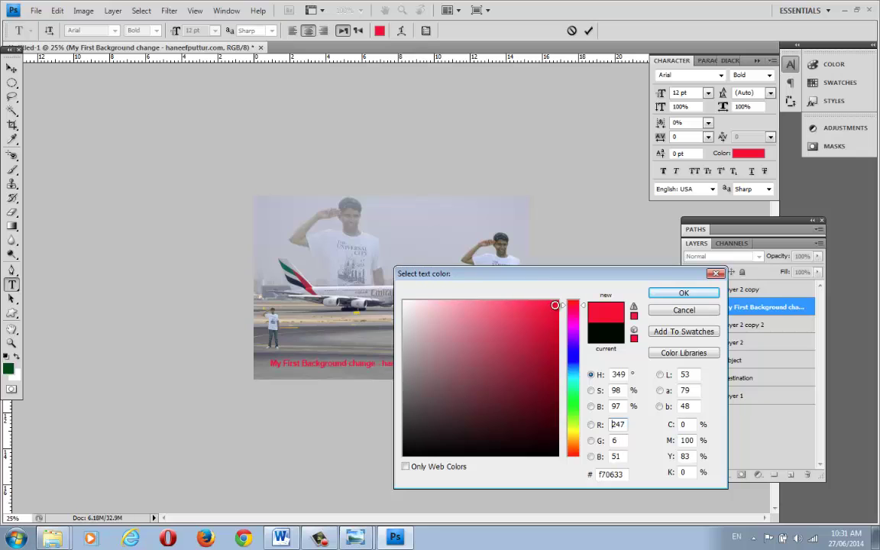
click(685, 294)
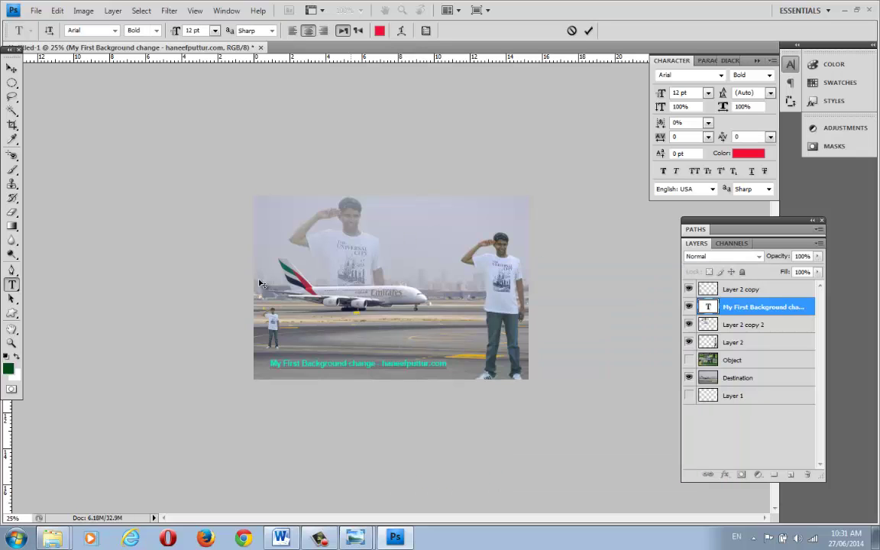
click(12, 68)
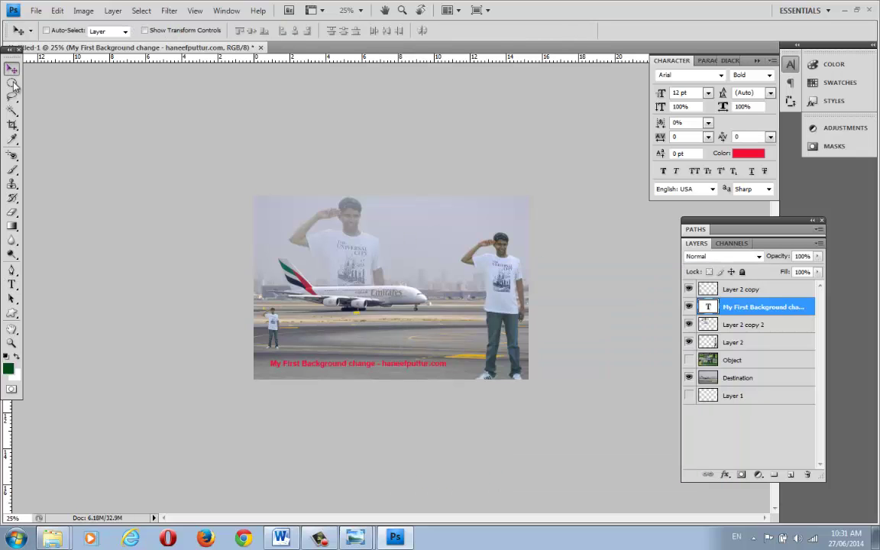
Free Transform the caption to 116.9% width and 154.7% height, placing it at X 724.7 px, Y 1152.3 px
click(57, 11)
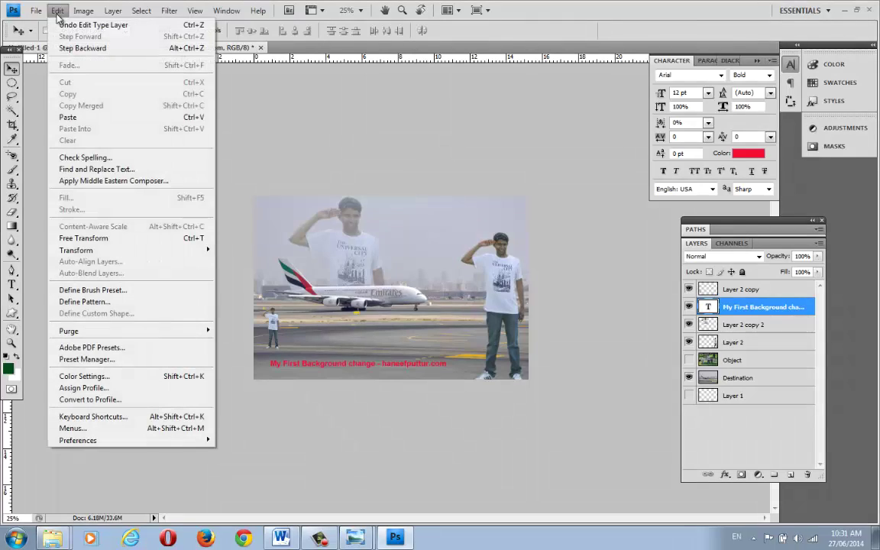
click(84, 238)
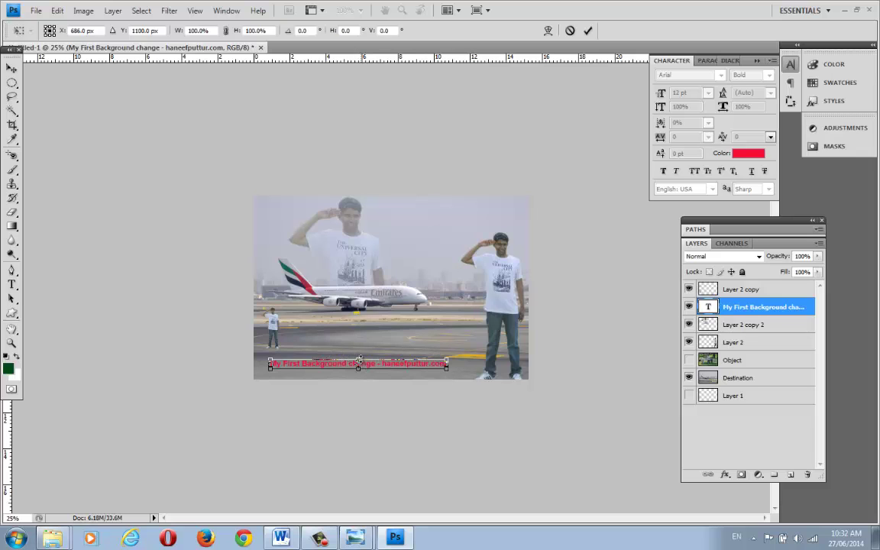
mouse_move(359, 360)
mouse_down()
mouse_move(363, 347)
mouse_move(359, 356)
mouse_up()
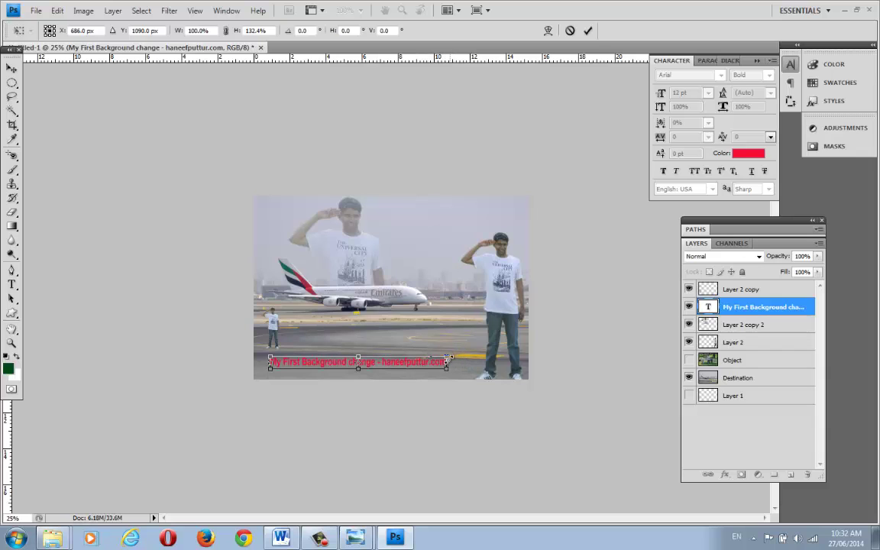
mouse_move(448, 356)
mouse_down()
mouse_move(462, 353)
mouse_move(451, 368)
mouse_up()
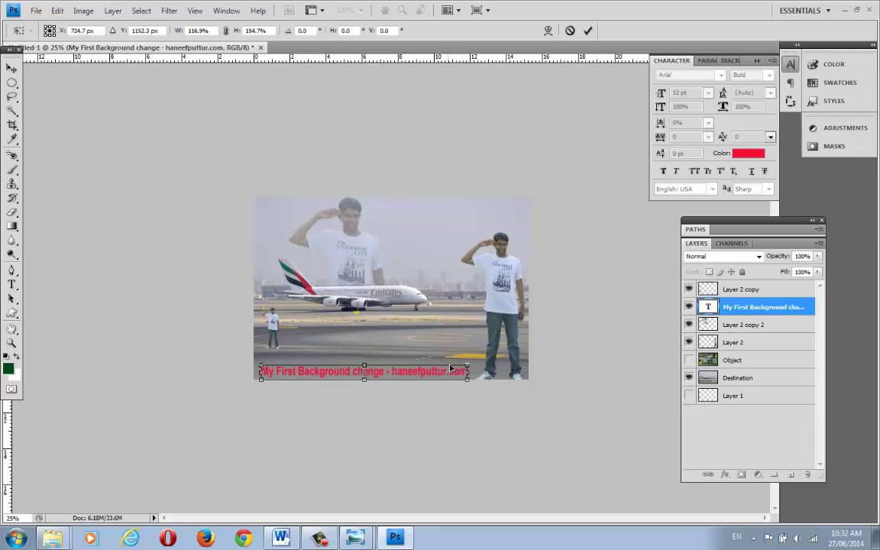
key(Return)
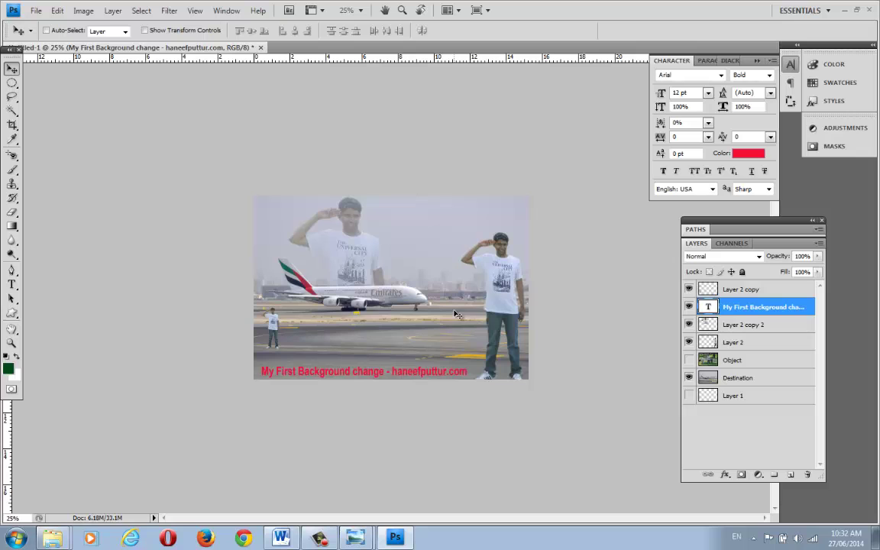
Switch to the Task document in Word and review the colour matching and Fine Tune items of the task list
click(281, 538)
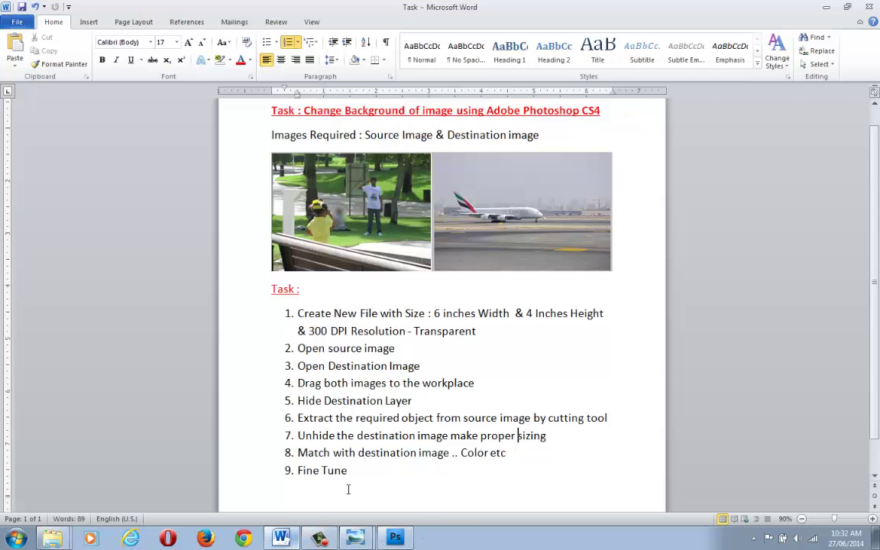
drag(319, 453, 558, 460)
drag(387, 469, 305, 474)
click(406, 480)
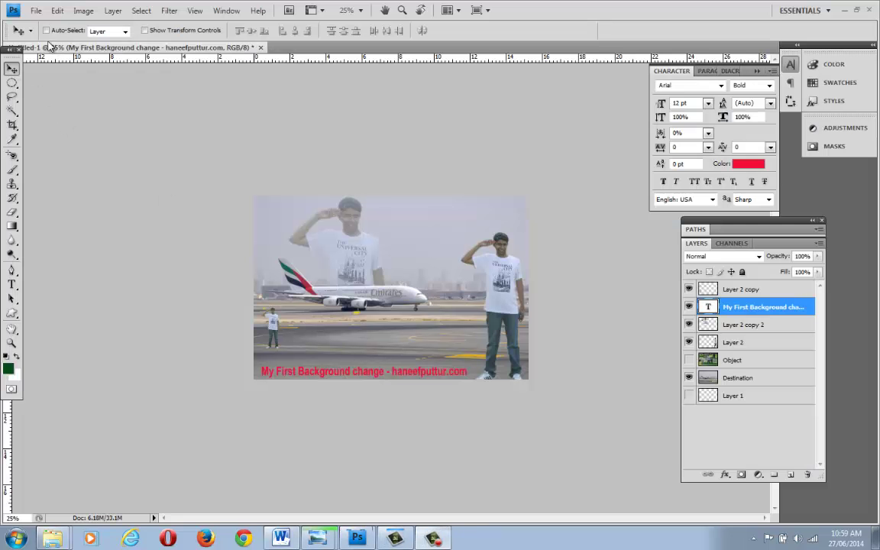
Save the composite in the class folder as firstproject in Photoshop format with maximized compatibility
click(37, 10)
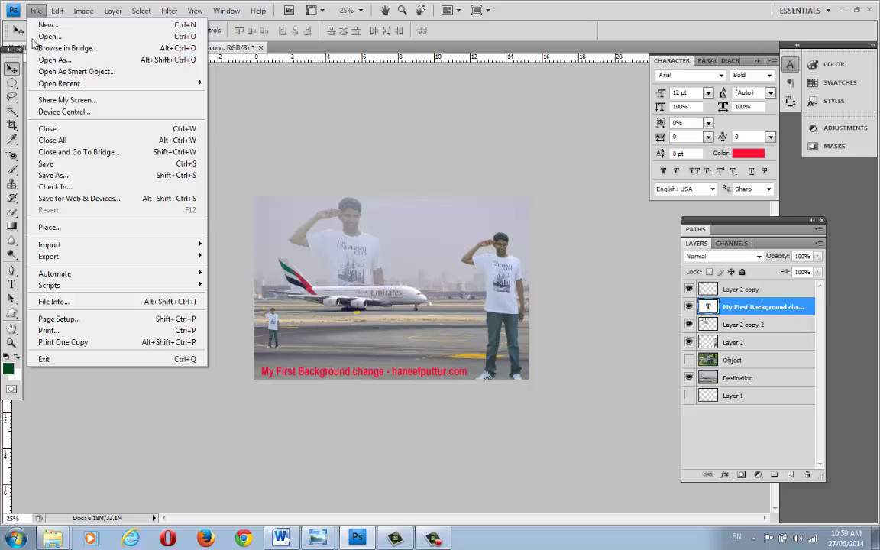
click(70, 177)
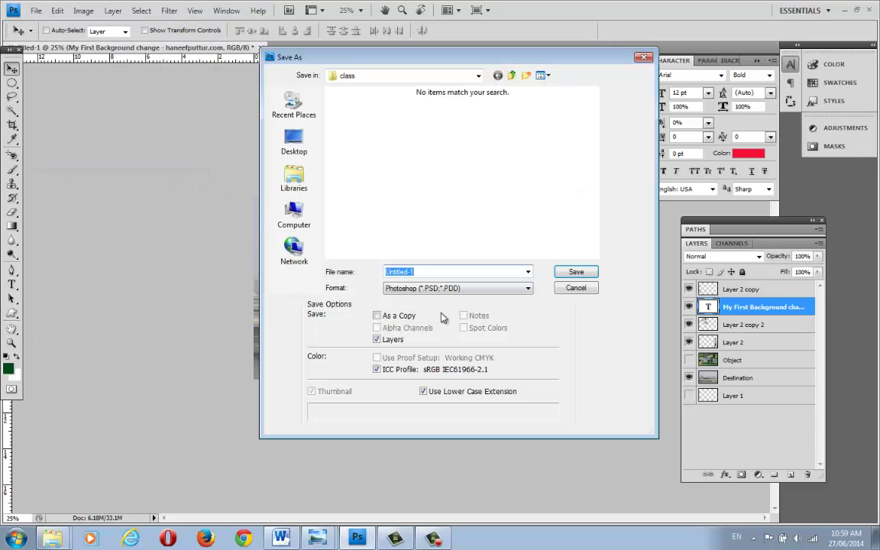
click(450, 272)
click(471, 291)
click(425, 292)
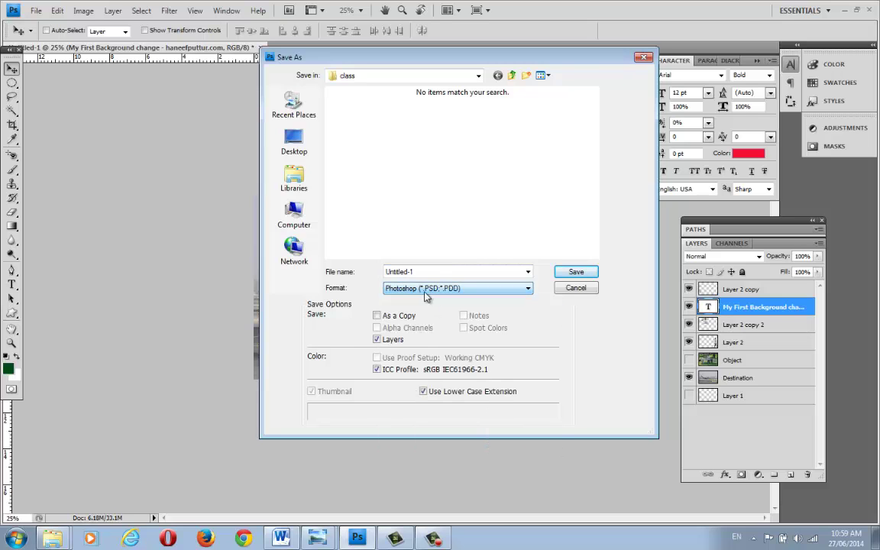
drag(435, 275, 344, 277)
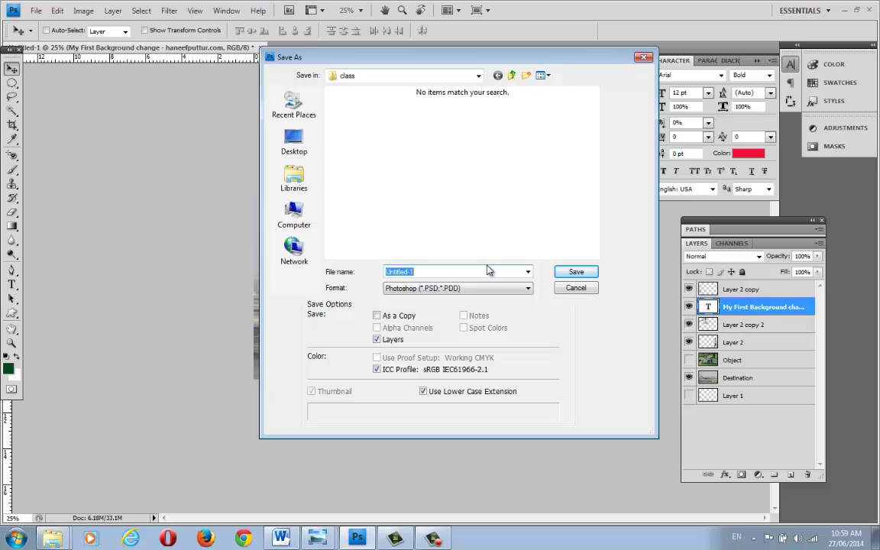
text(firstproject)
click(577, 274)
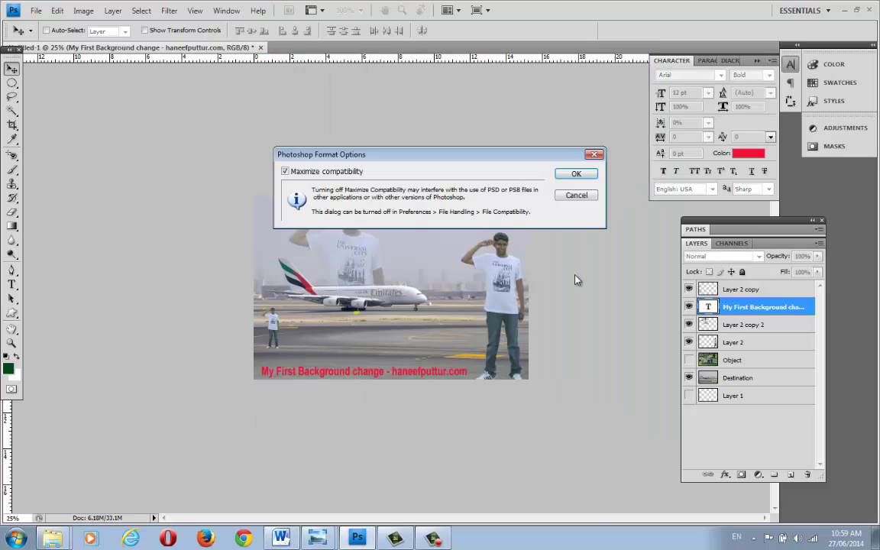
click(580, 174)
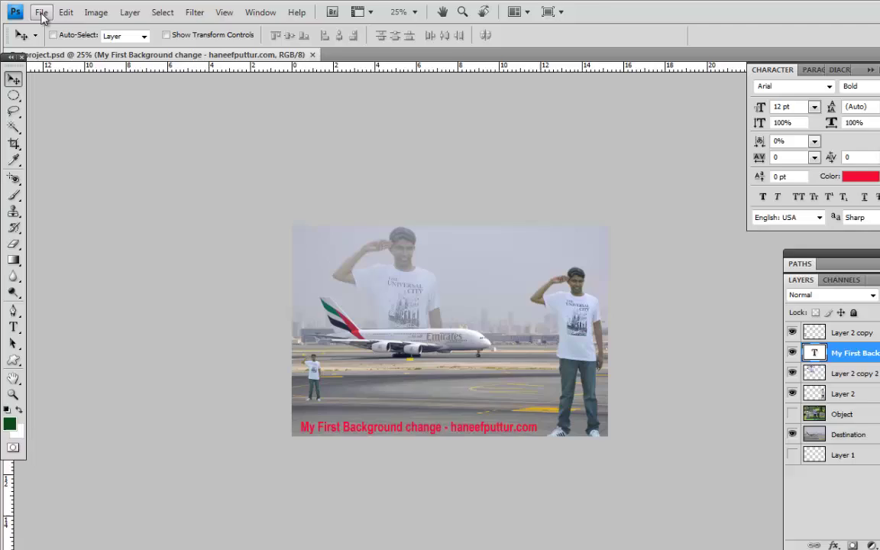
Save a JPEG copy as firstproject.jpg in the class folder with quality 9 (High) and Baseline ("Standard") format
click(36, 11)
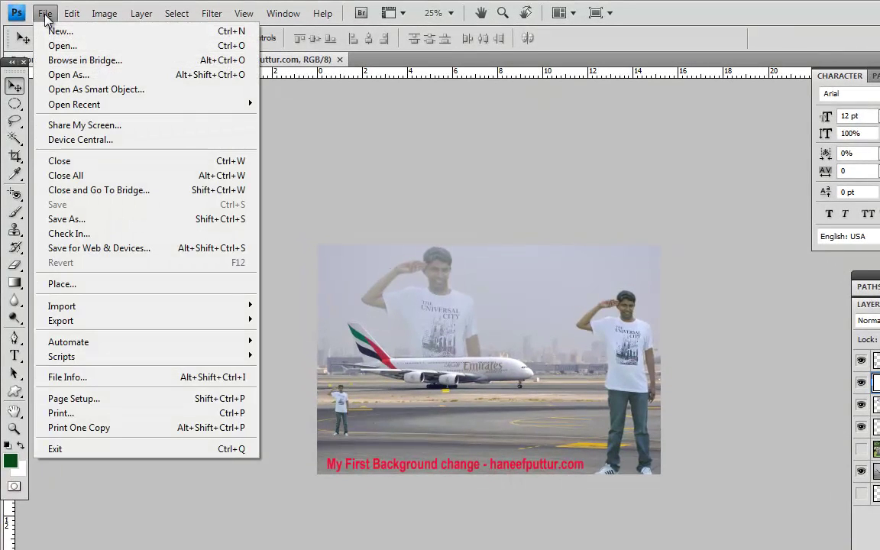
click(98, 220)
click(564, 360)
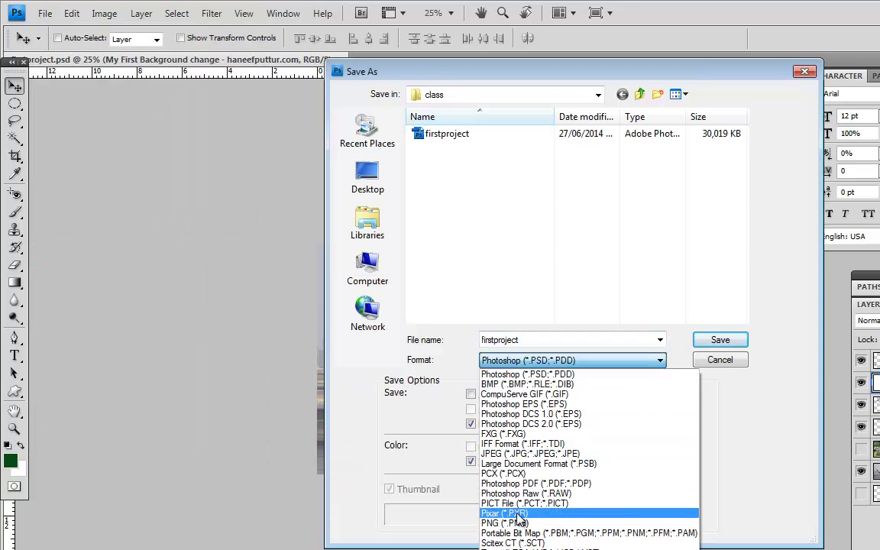
click(520, 454)
double_click(548, 340)
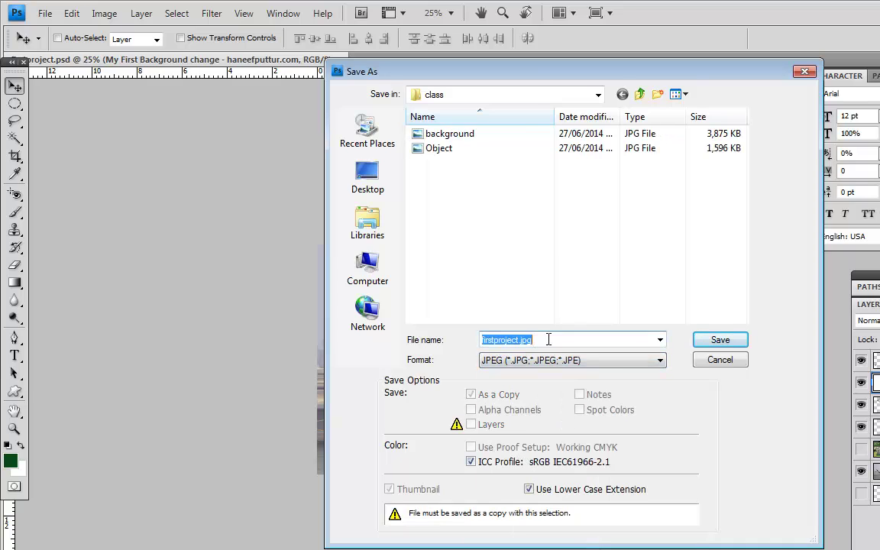
click(722, 342)
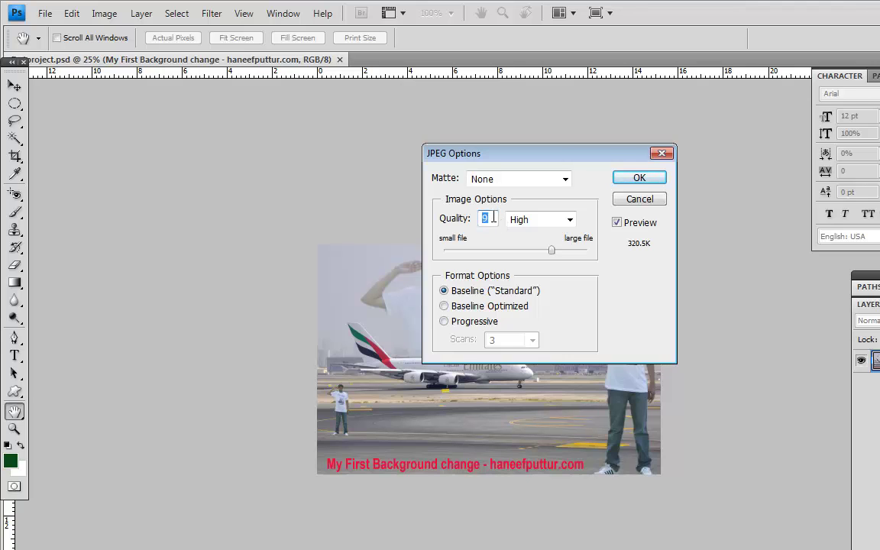
click(493, 218)
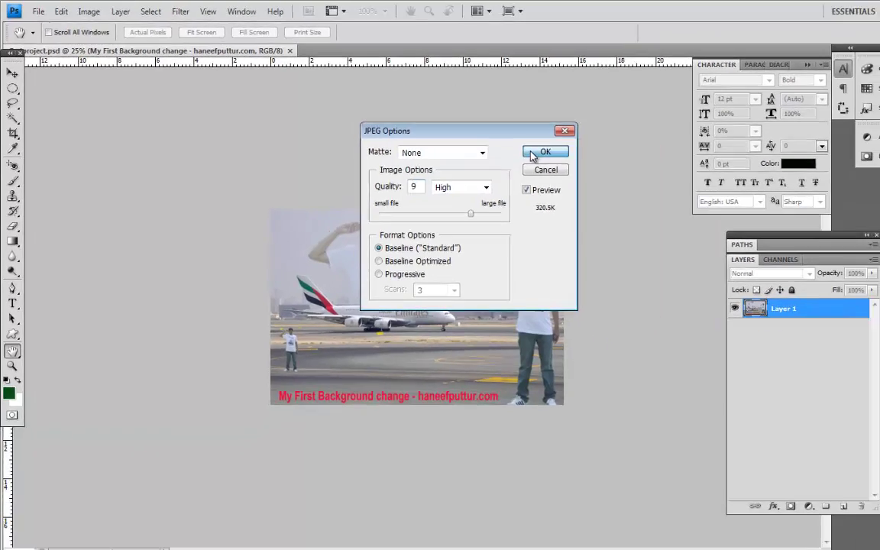
click(620, 177)
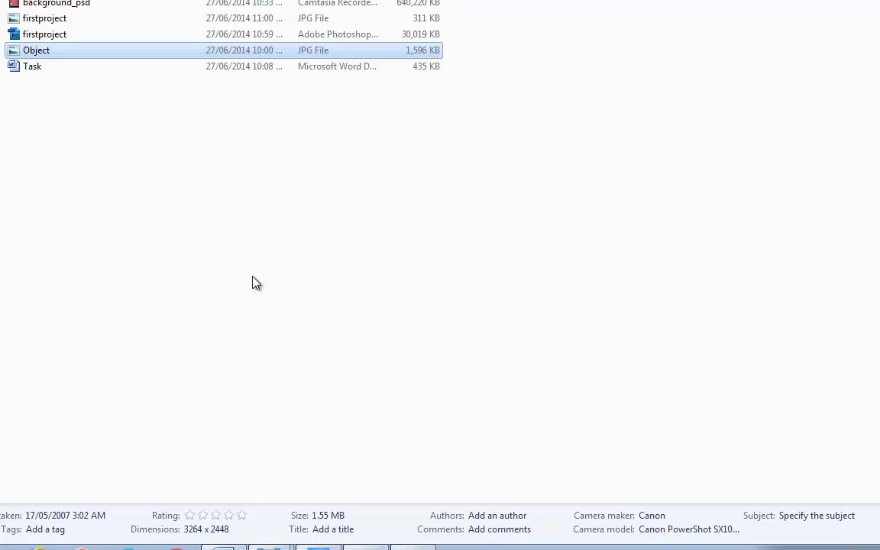
Compare the Object photo, the airport background and the finished composite in the photo viewer, and switch back to Photoshop
click(246, 231)
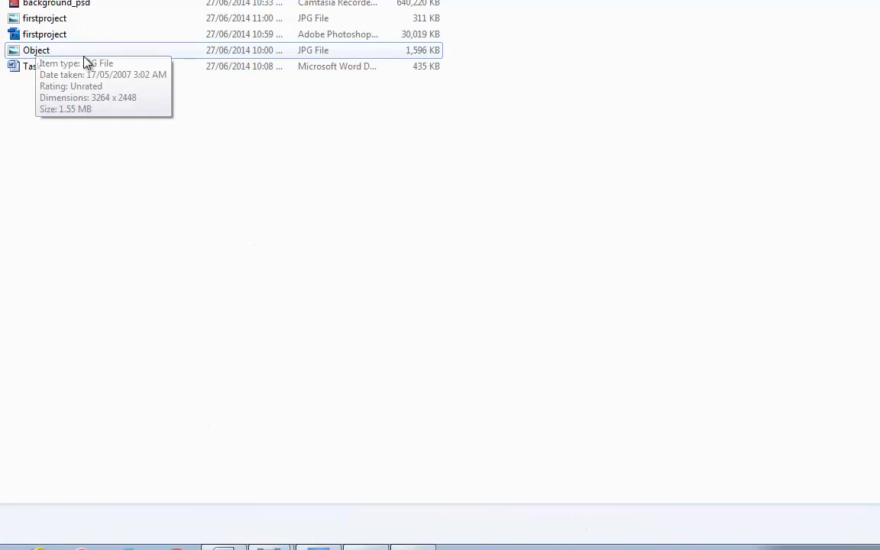
double_click(46, 49)
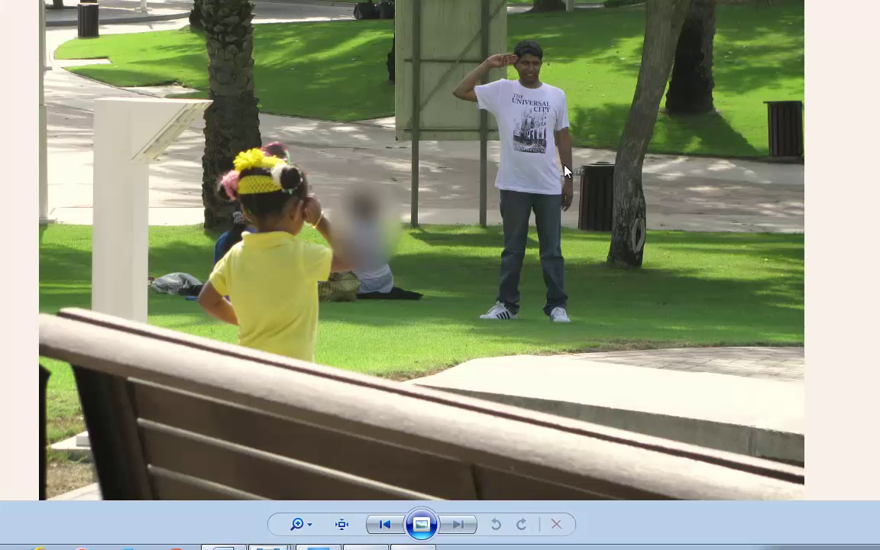
click(463, 525)
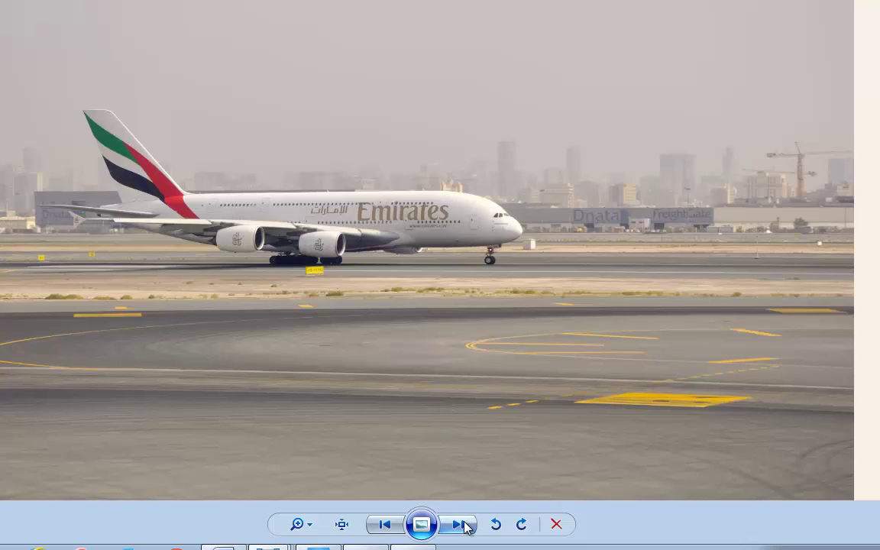
click(464, 527)
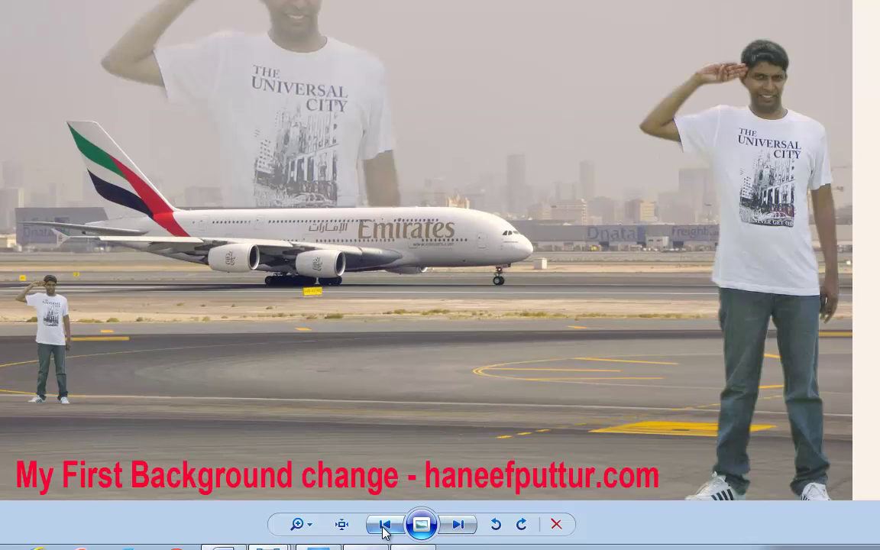
mouse_move(318, 547)
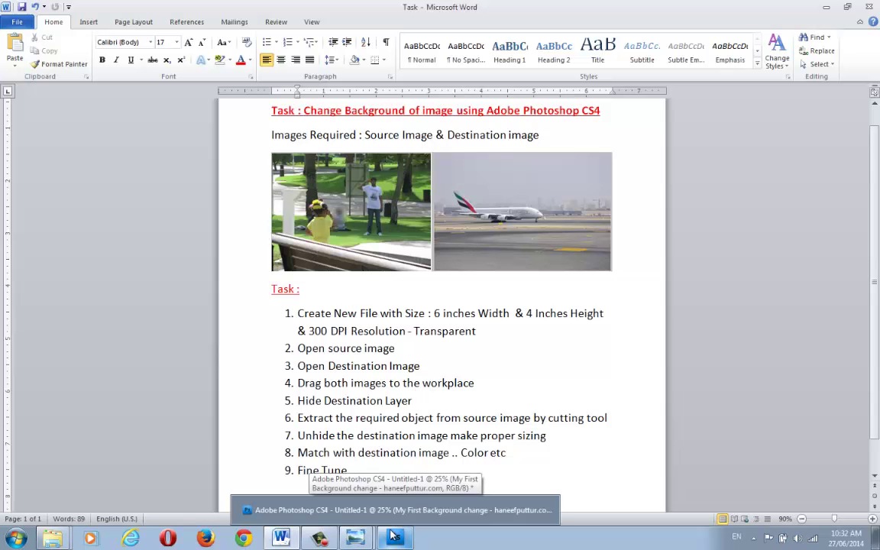
click(394, 537)
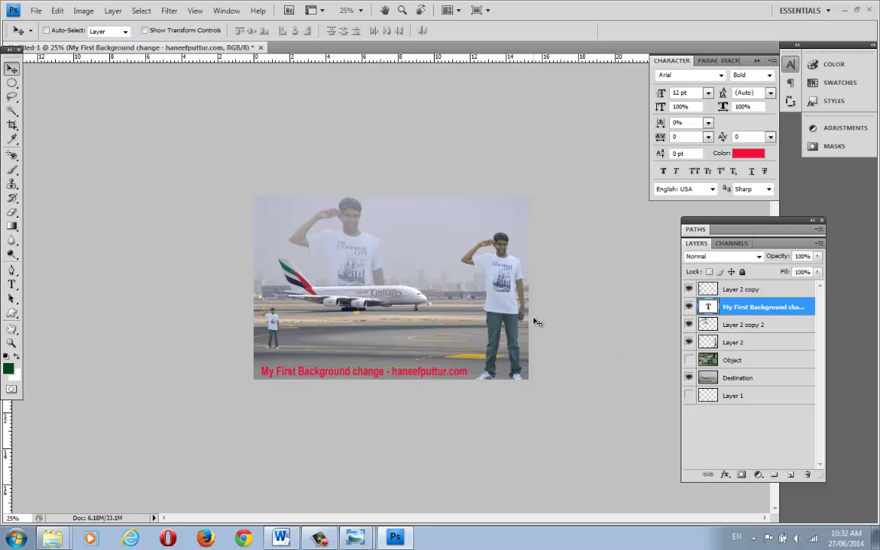